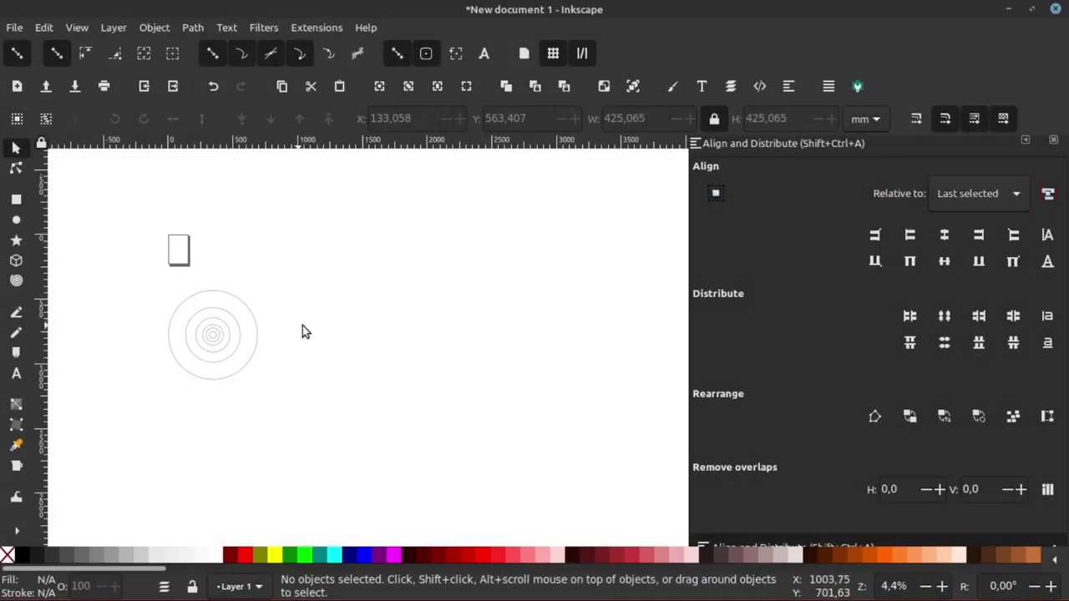
Step: Draw a square with the Rectangle tool beside the existing circle
left_click(16, 200)
scroll(306, 348, "up", 1)
scroll(322, 296, "up", 3)
mouse_move(323, 264)
left_mouse_down()
mouse_move(382, 338)
mouse_move(430, 360)
mouse_move(404, 343)
mouse_move(441, 381)
left_mouse_up()
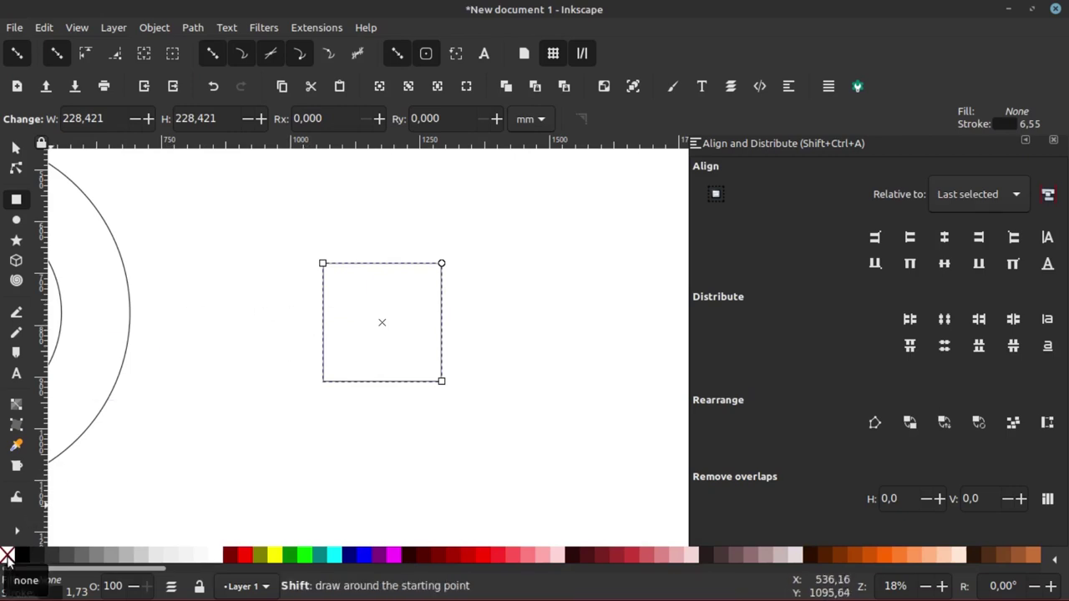
Step: Remove the square's outline and give it a solid teal fill from the palette
left_click_drag(7, 561, 355, 320)
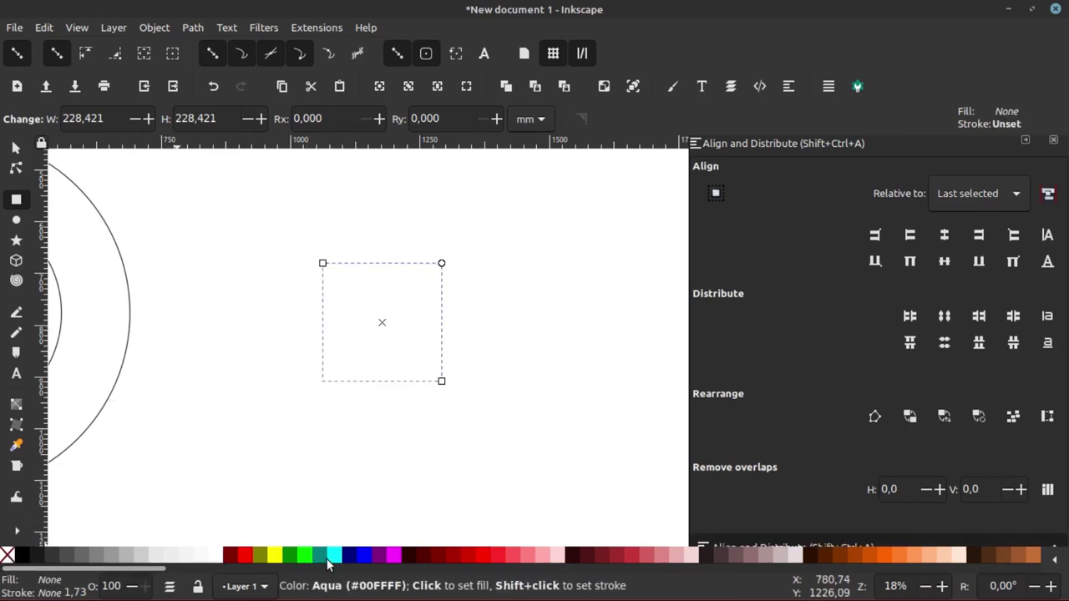
left_click_drag(320, 556, 382, 310)
scroll(390, 306, "up", 2, "ctrl")
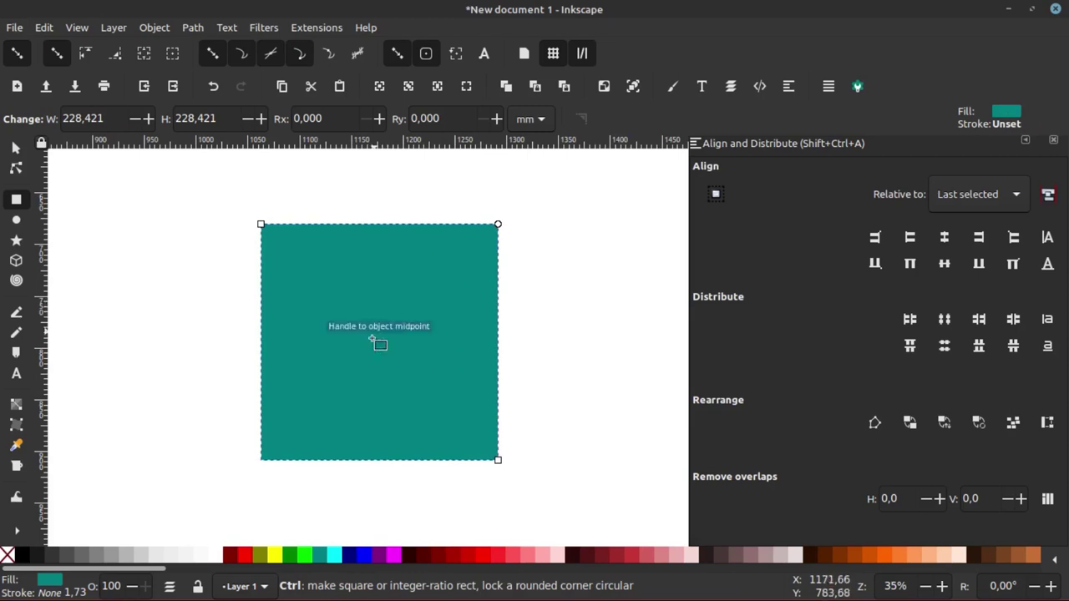
scroll(359, 320, "down", 1, "ctrl")
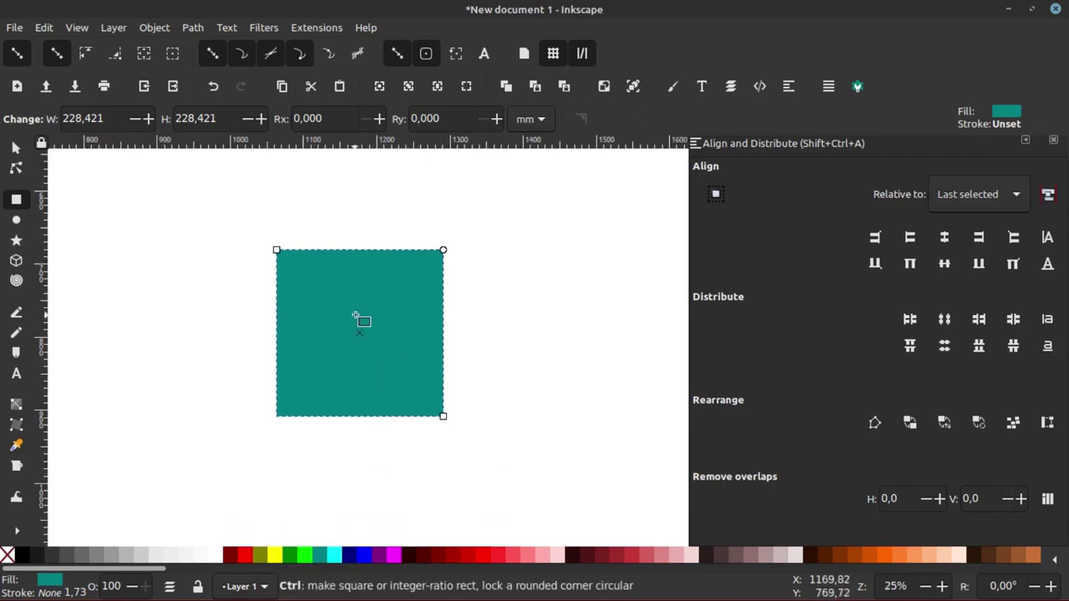
scroll(355, 320, "up", 1, "ctrl")
Step: Resize the teal square to 1000 × 1000 px, with toolbar units in px and ratio locked
key("s")
left_click(546, 253)
scroll(303, 278, "down", 1, "ctrl")
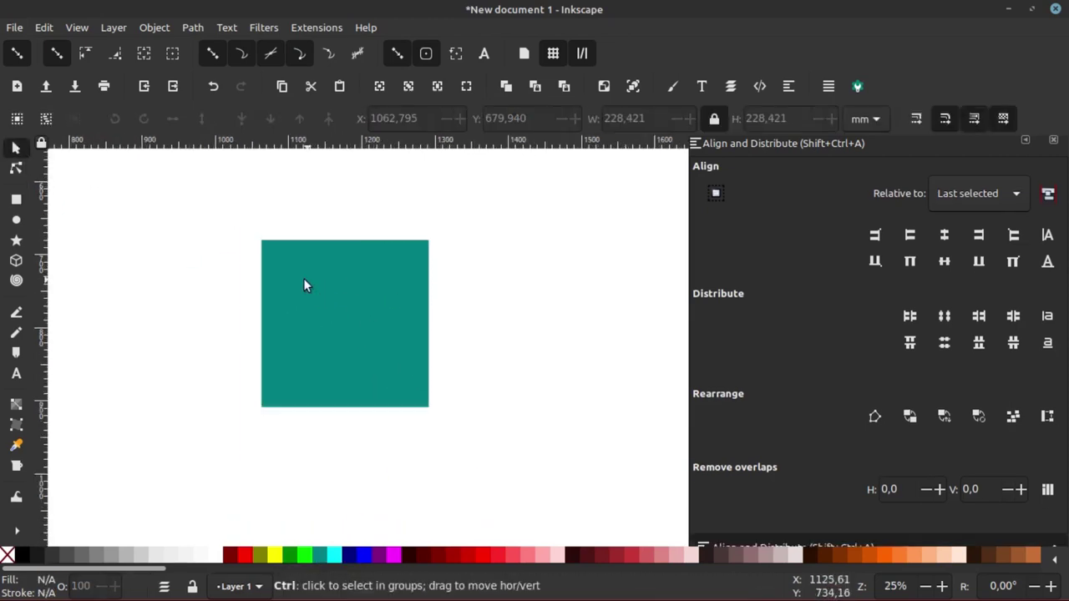
scroll(304, 280, "down", 1, "ctrl")
left_click(337, 290)
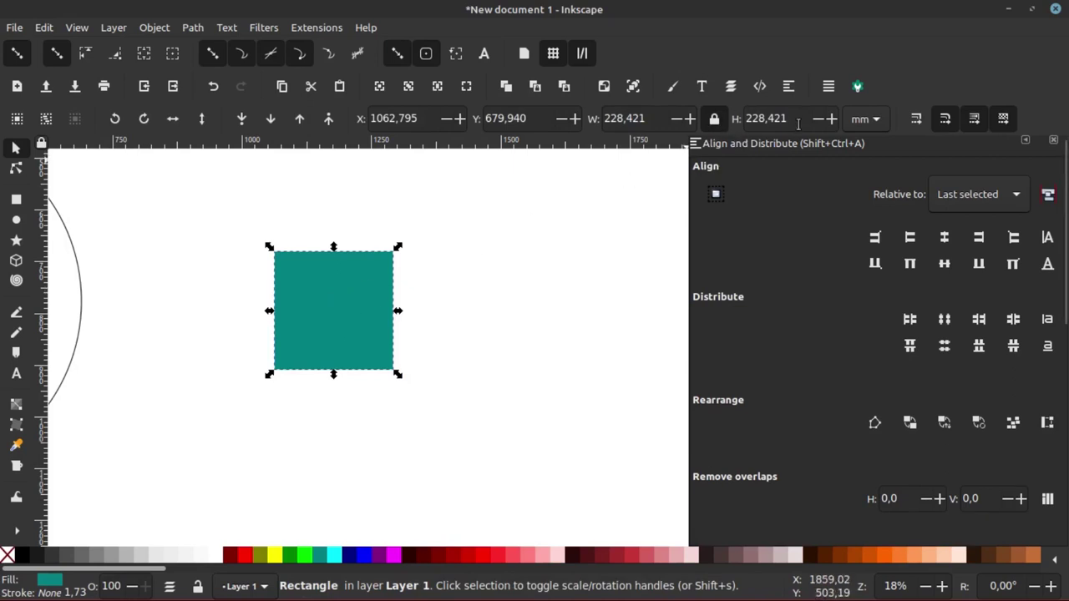
left_click(861, 125)
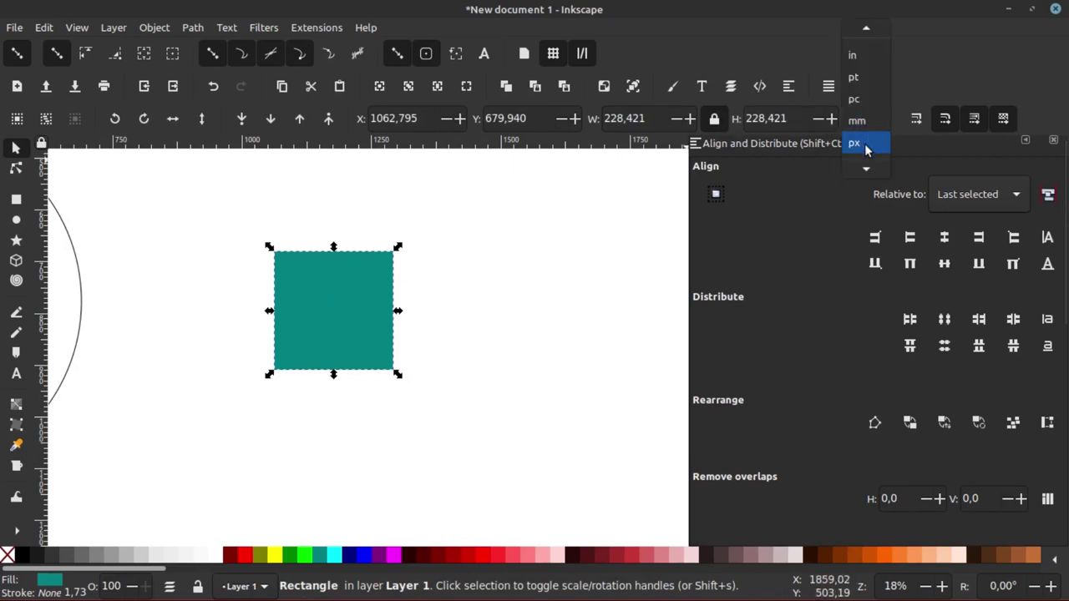
left_click(861, 138)
left_click(714, 119)
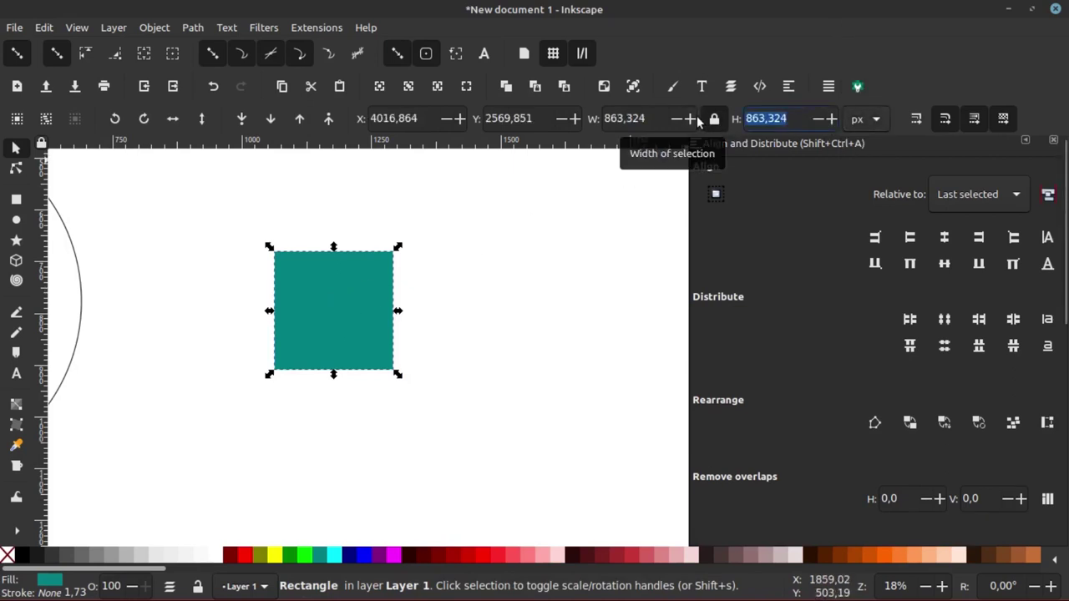
type("1000")
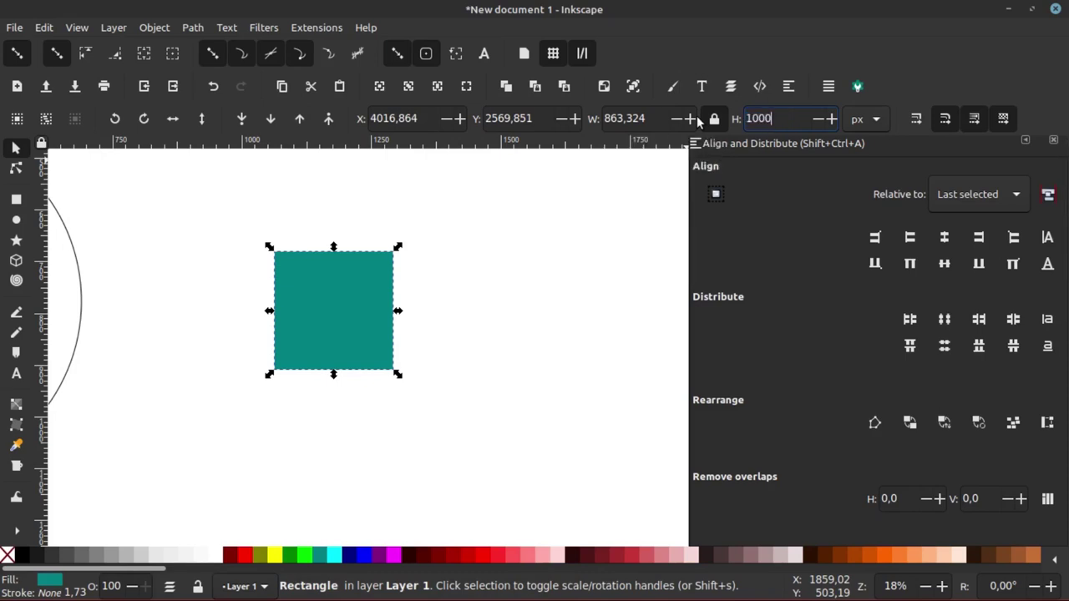
key("Return")
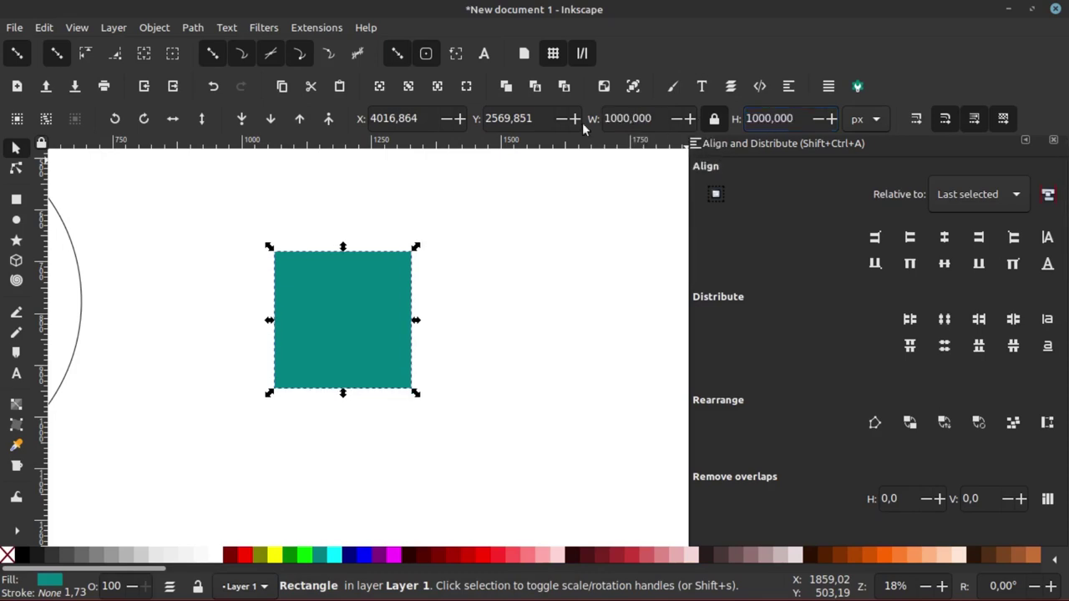
Step: Duplicate the 1000 px square from its right-click menu
scroll(418, 305, "down", 3)
scroll(409, 306, "up", 2)
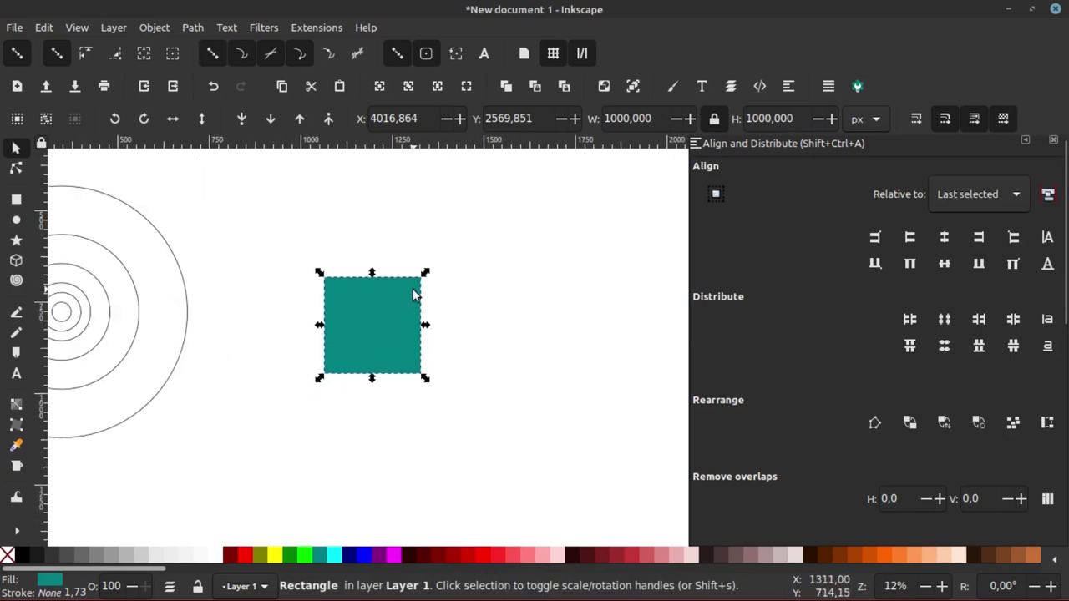
scroll(401, 337, "up", 2)
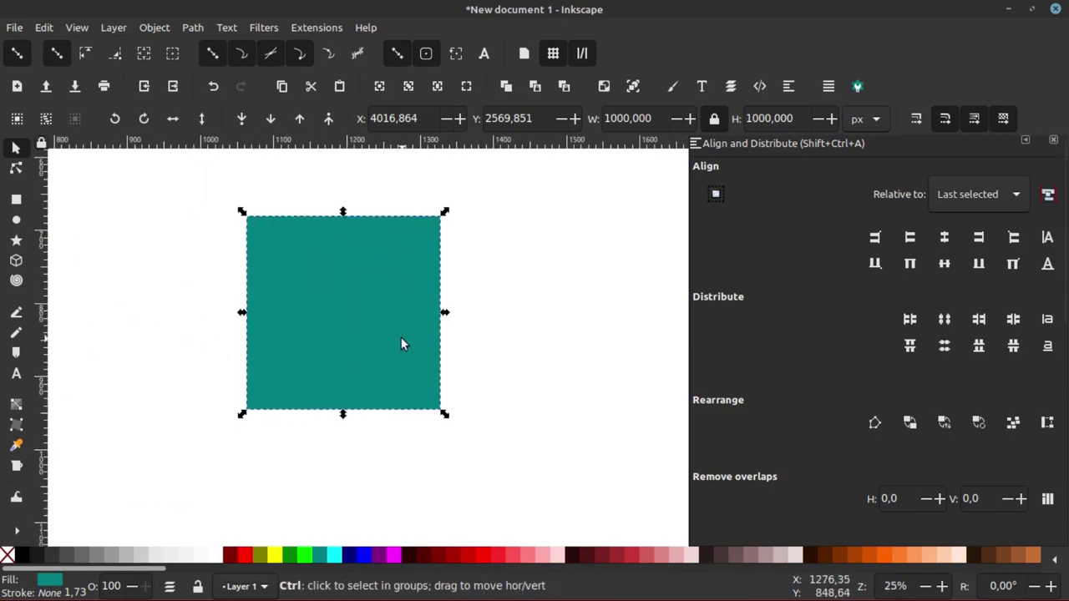
right_click(356, 292)
left_click(408, 268)
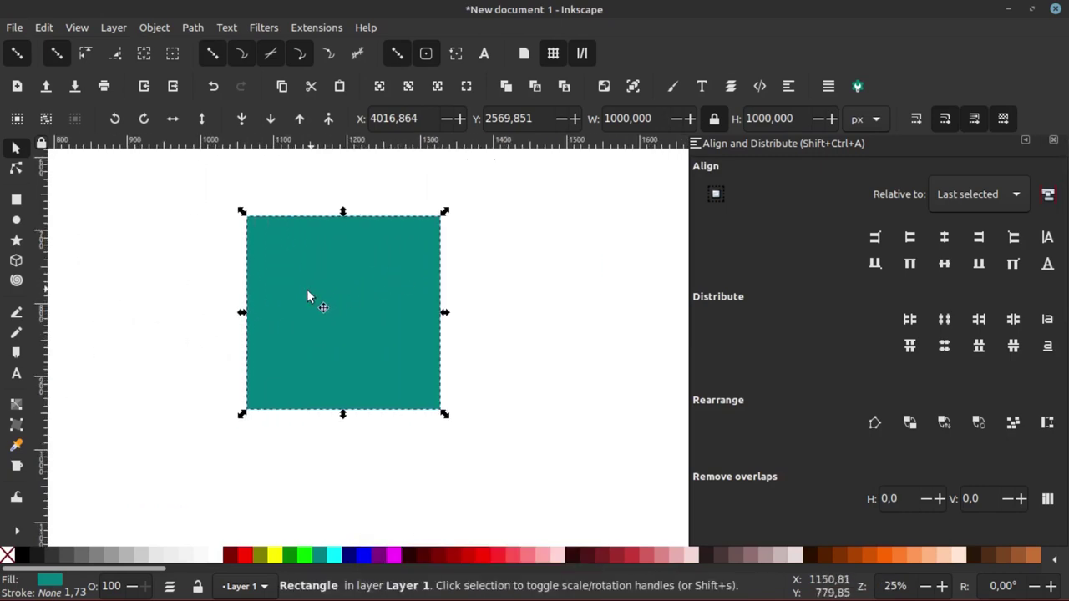
scroll(310, 276, "down", 1)
Step: Move the copy aside and shrink its height to 1000/1.618 (618.047 px)
left_click_drag(310, 275, 479, 275)
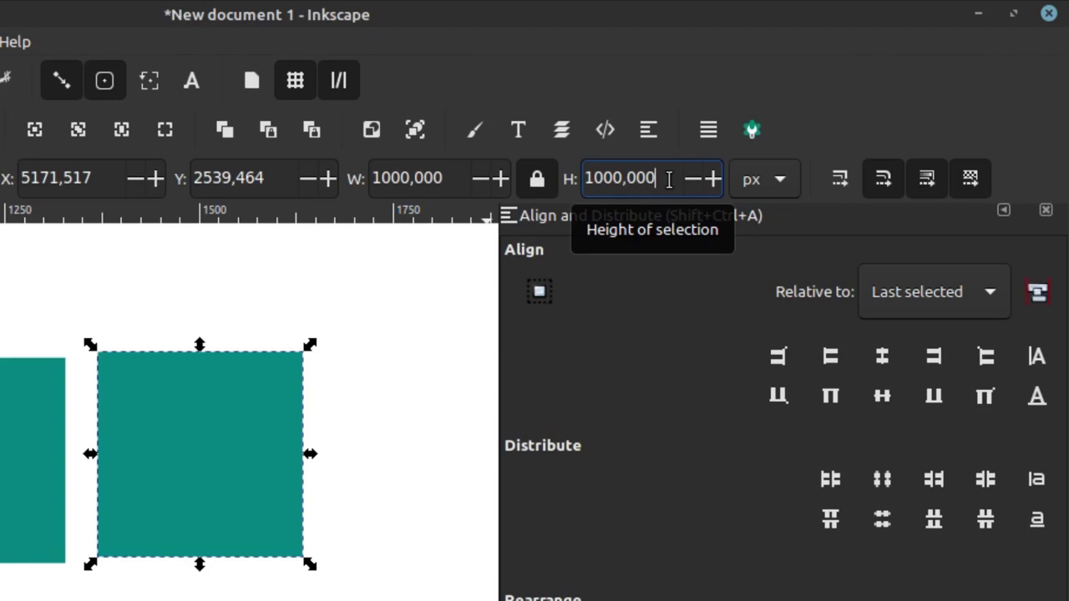
type("/1.")
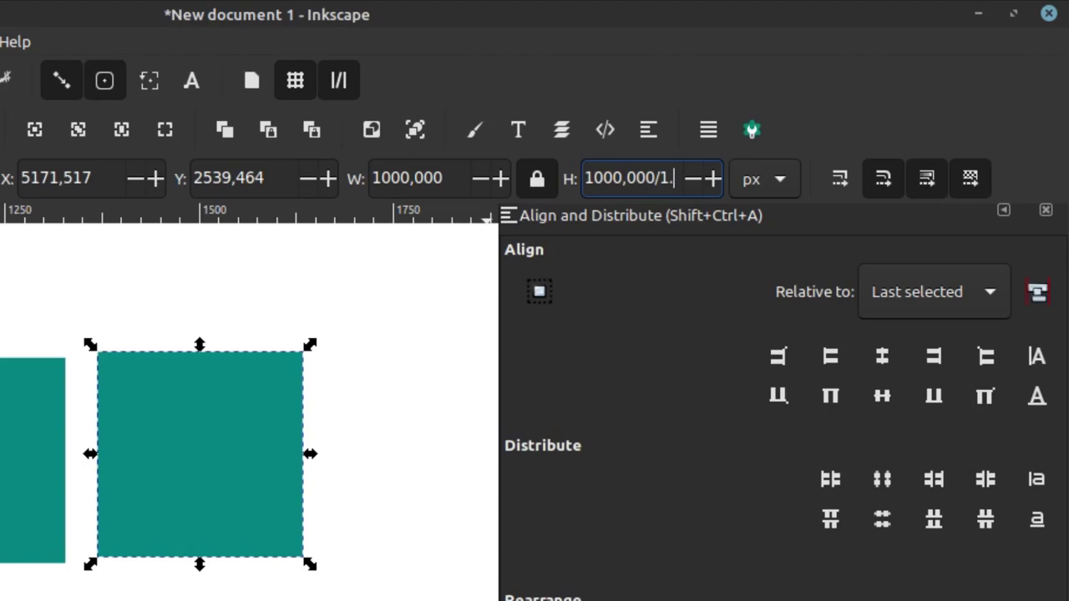
type("18")
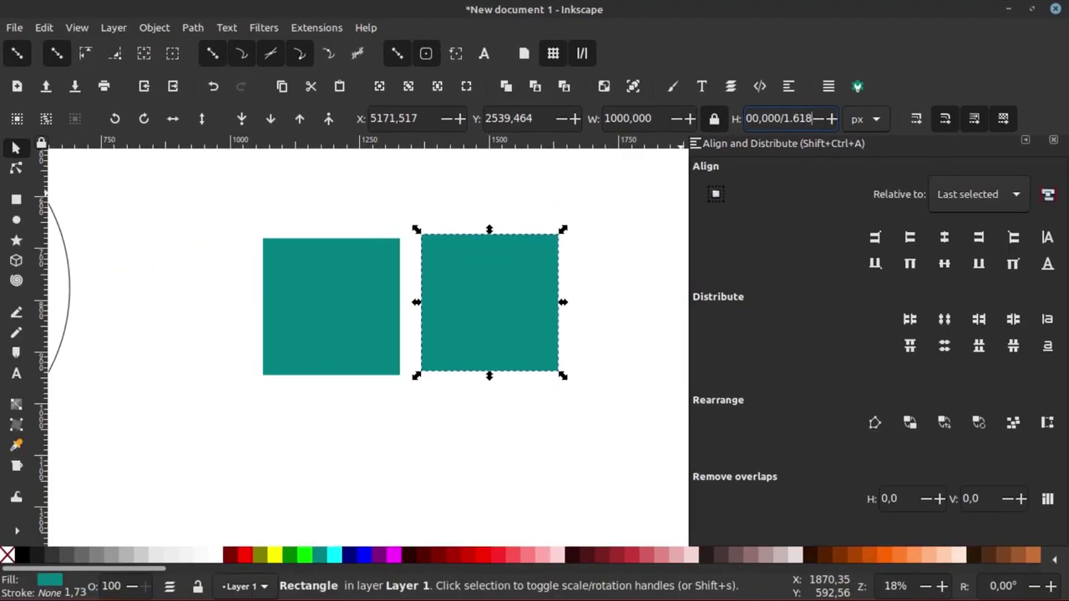
key("Return")
Step: Snap the smaller square against the big square's top-right corner
left_click(535, 263)
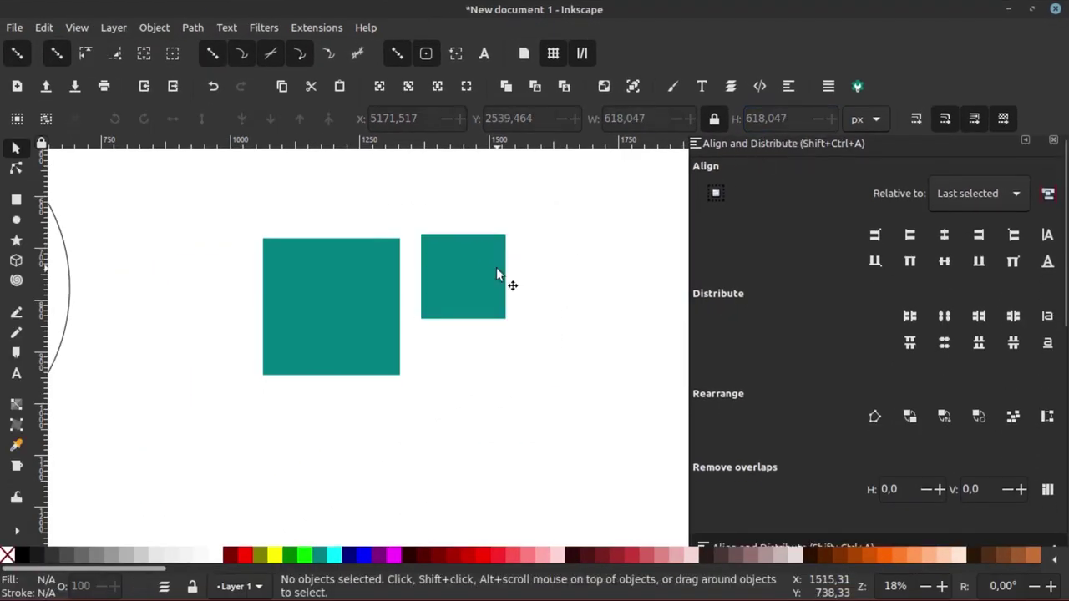
left_click(497, 279)
scroll(401, 269, "up", 3, "ctrl")
scroll(395, 249, "up", 1, "ctrl")
mouse_move(632, 246)
left_mouse_down()
mouse_move(585, 284)
mouse_move(476, 241)
mouse_move(606, 298)
left_mouse_up()
scroll(502, 267, "down", 4, "ctrl")
right_click(499, 268)
Step: Duplicate the square, shrink it by 1.618 and snap it into the notch corner
left_click(538, 267)
type("/1.6")
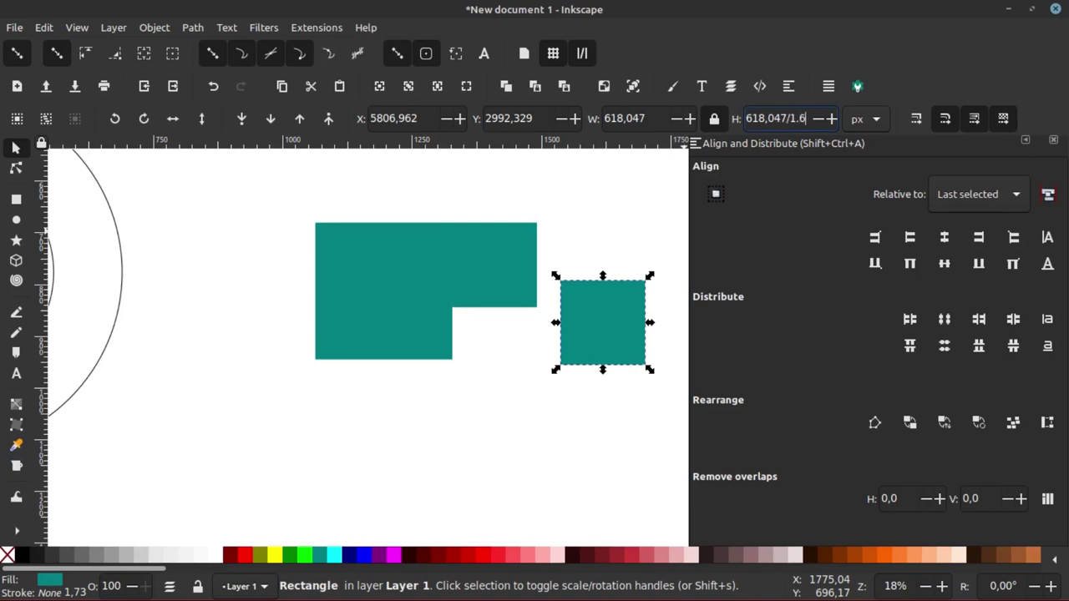
type("18")
key("Return")
left_click_drag(591, 314, 516, 341)
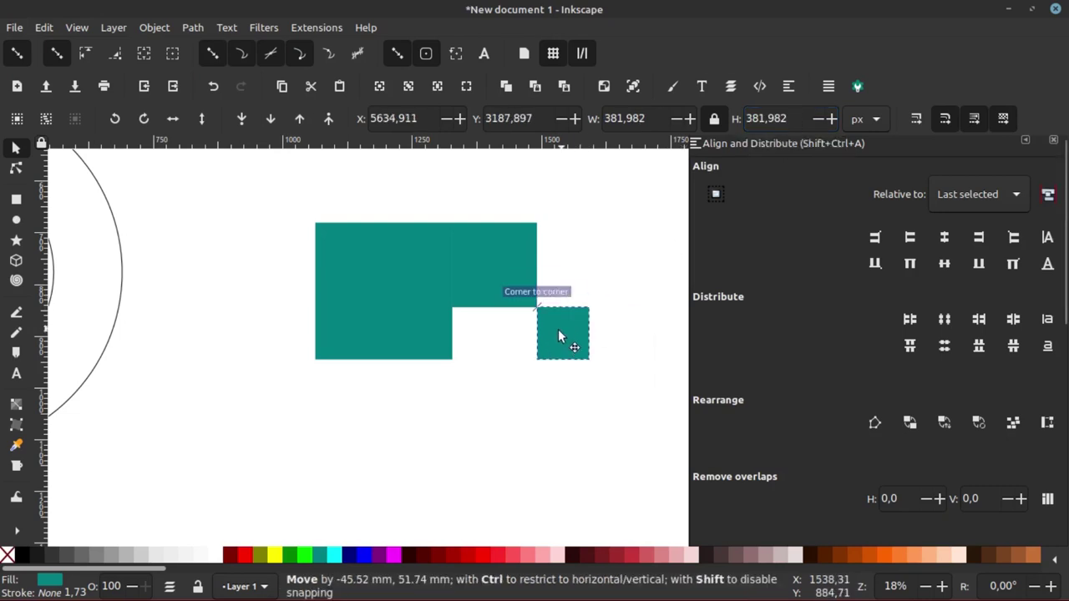
scroll(516, 340, "up", 2)
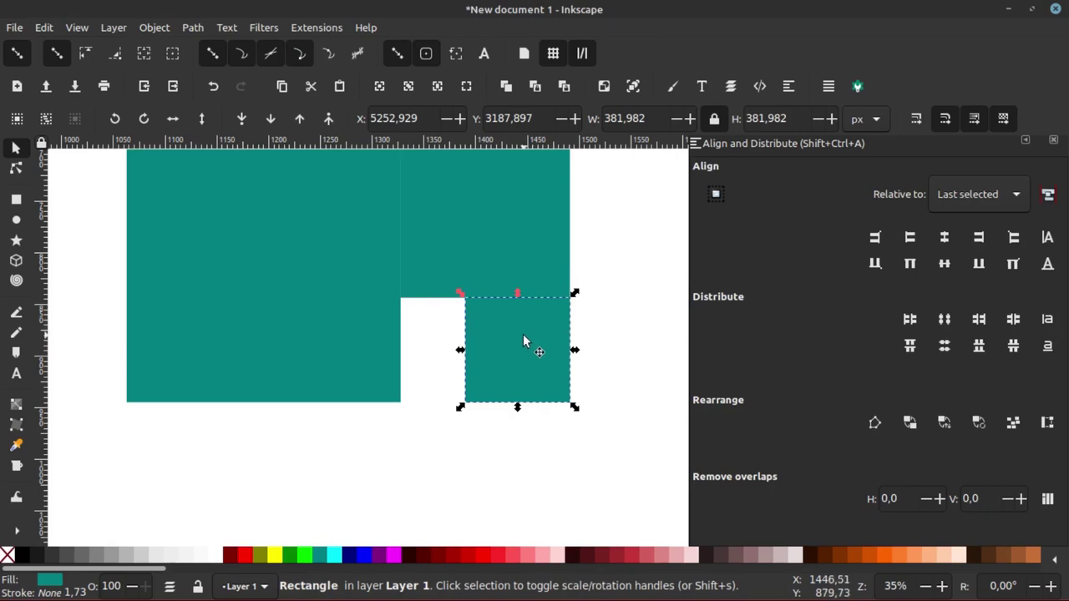
Step: Add another 1.618-smaller copy and snap it into the next spiral corner
right_click(523, 341)
left_click(573, 267)
scroll(573, 266, "down", 2)
left_click_drag(526, 284, 507, 372)
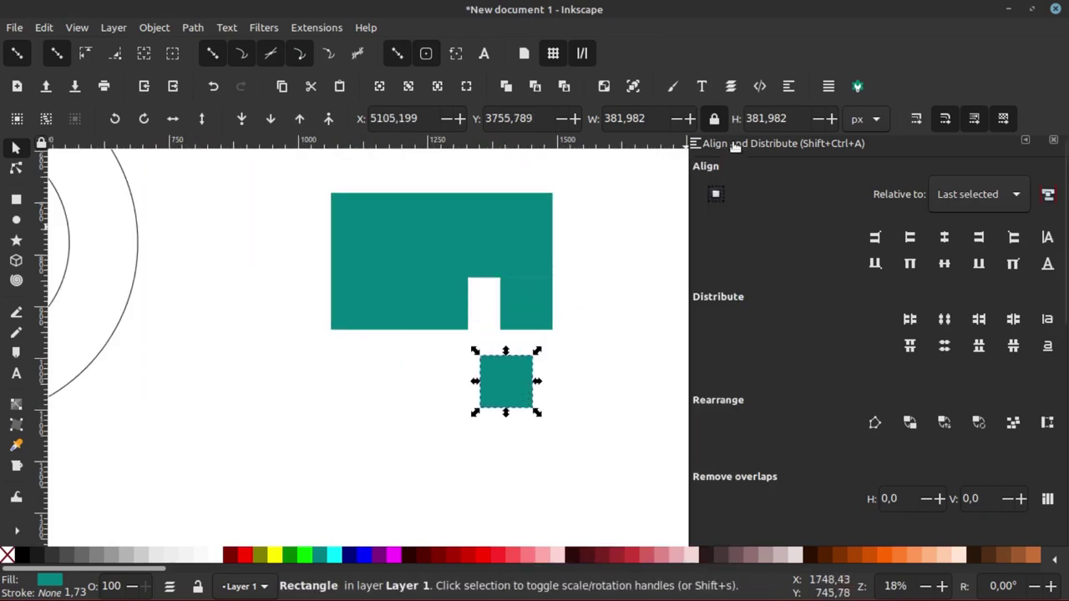
left_click(797, 118)
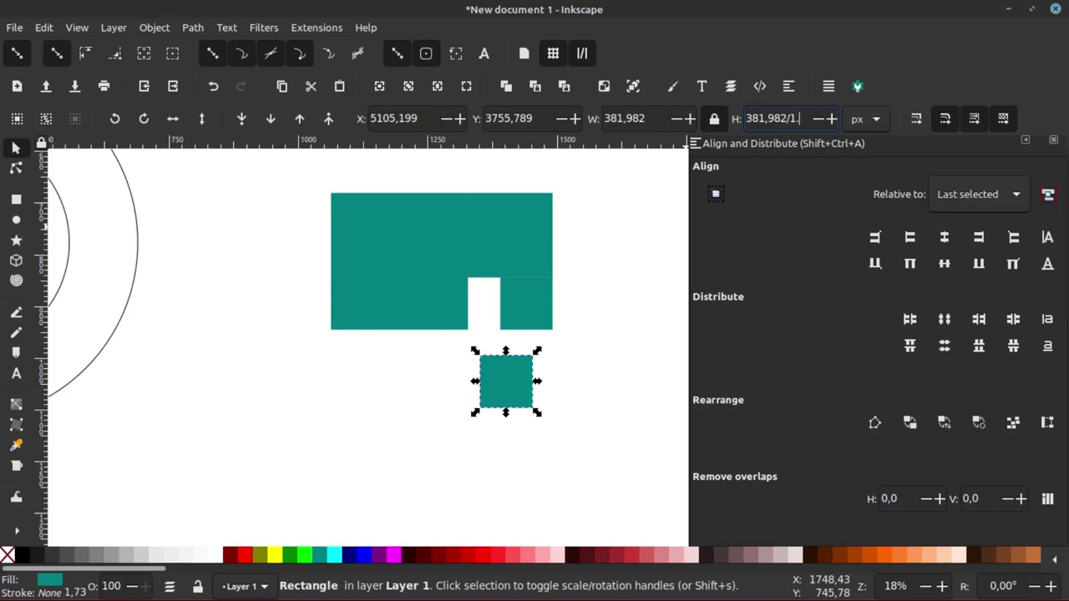
key("Return")
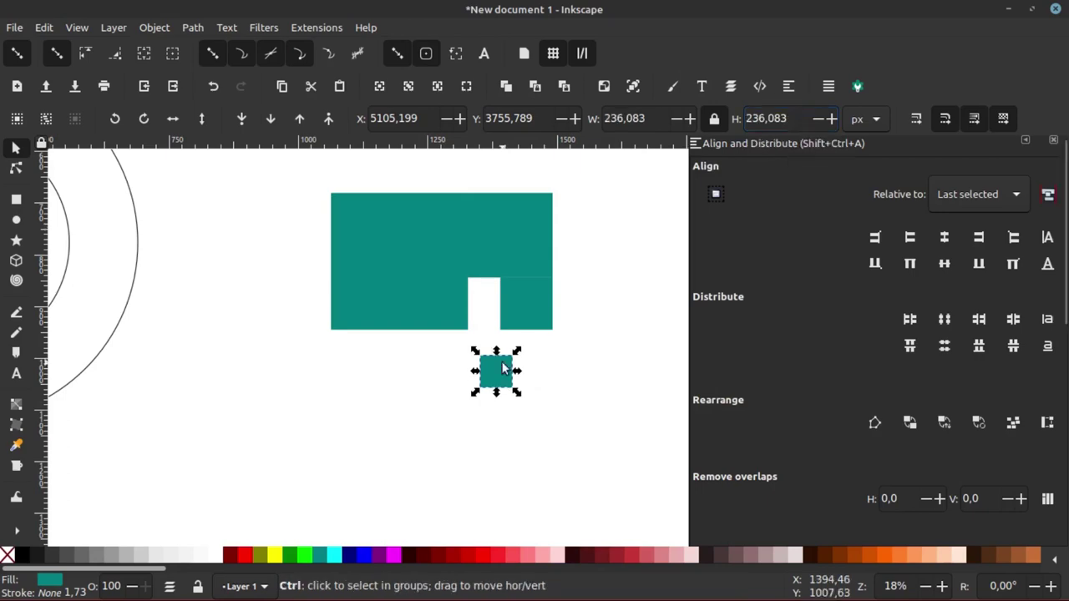
scroll(511, 380, "up", 4)
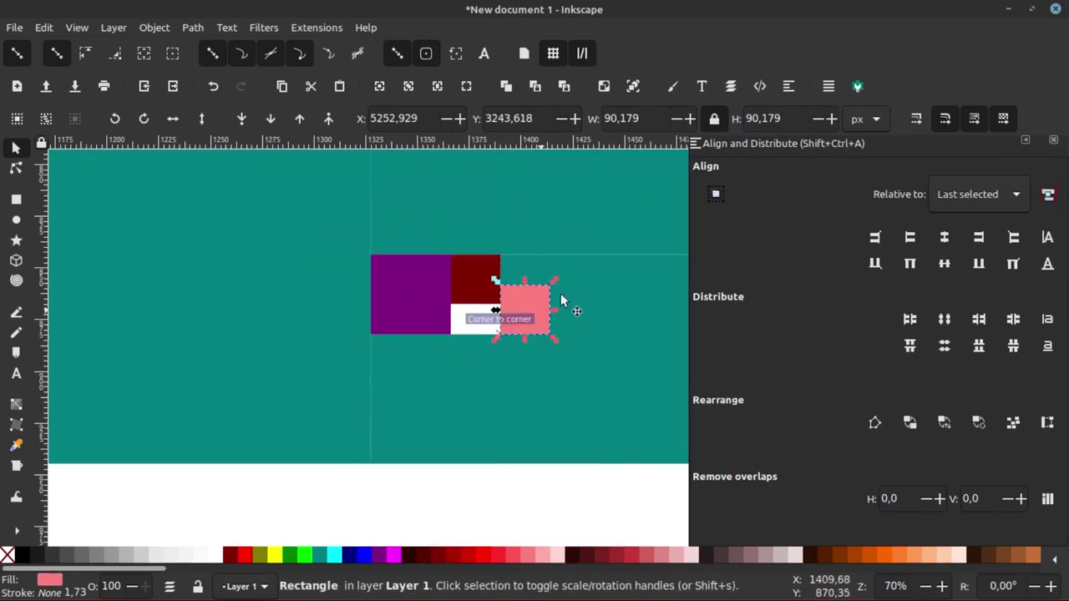
left_click_drag(574, 282, 418, 298)
scroll(418, 298, "down", 4)
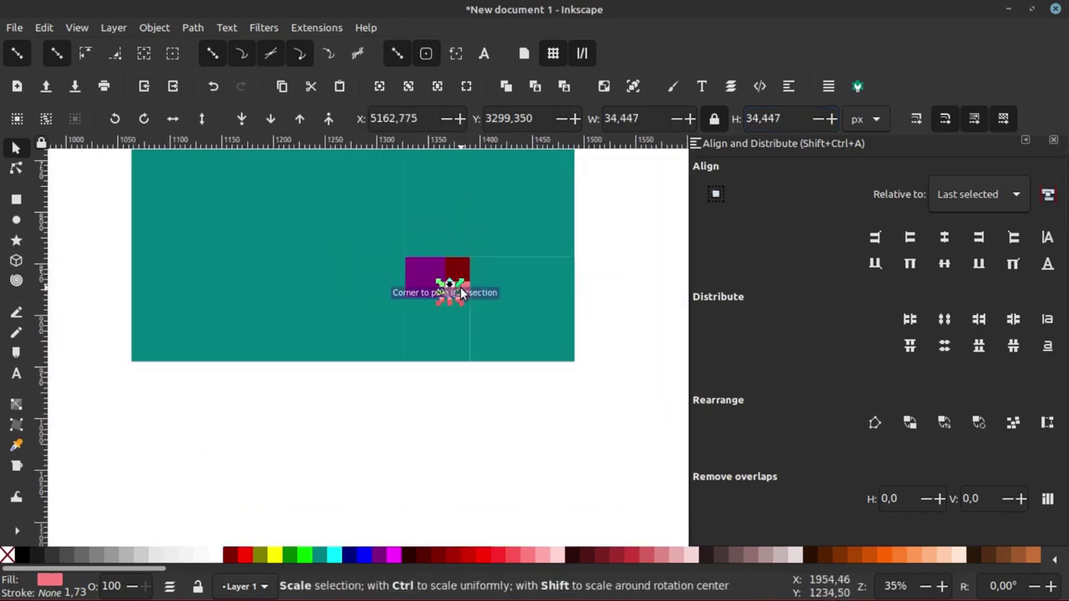
scroll(417, 334, "down", 3)
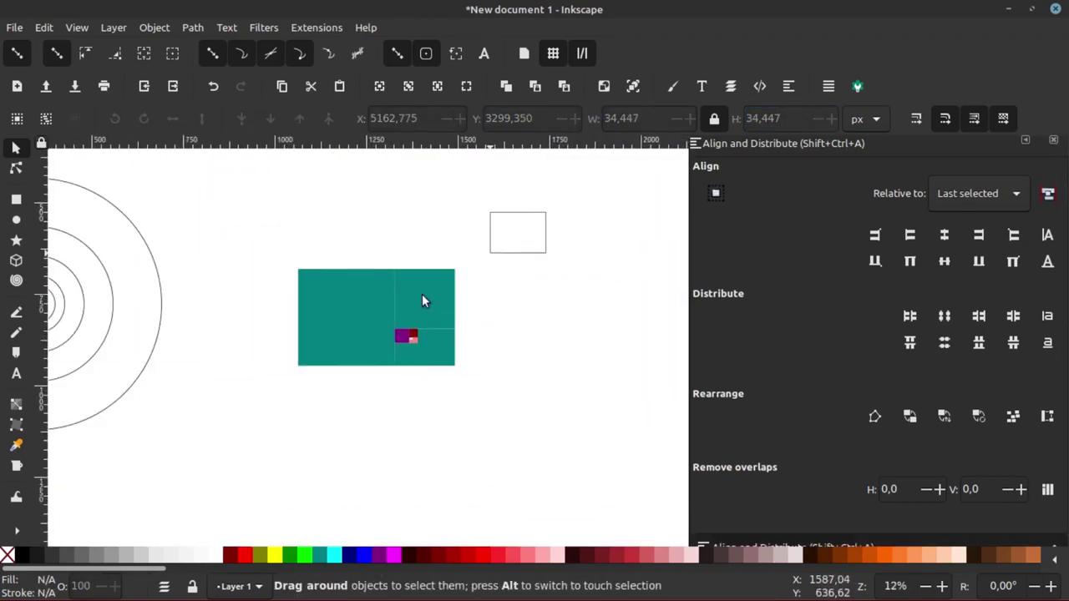
Step: Make all eight golden-ratio squares unfilled with a dark grey outline
left_click_drag(544, 212, 266, 409)
scroll(391, 302, "up", 2)
scroll(391, 302, "up", 2)
scroll(441, 275, "down", 2)
scroll(398, 317, "up", 2)
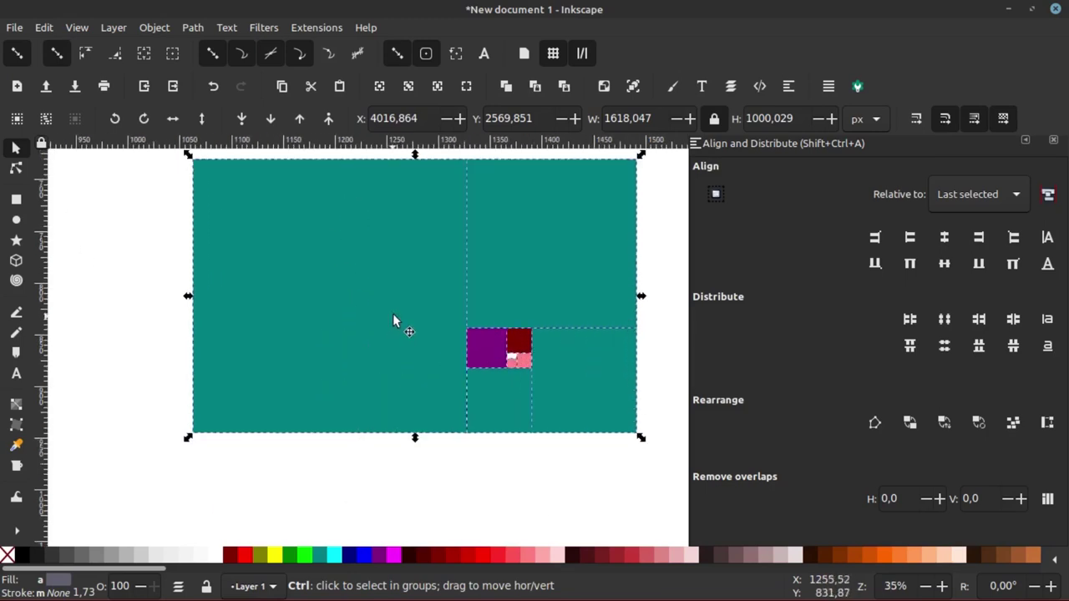
left_click(8, 555)
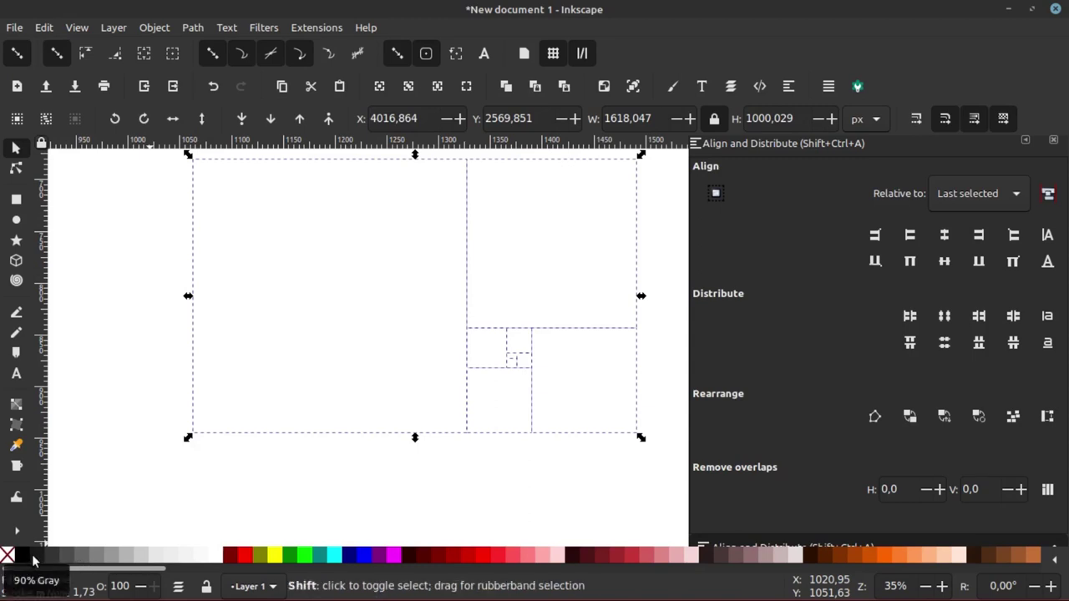
left_click(32, 558, "shift")
Step: Deselect, pick the Circle/Ellipse tool and zoom into the small golden-ratio squares
left_click(647, 331)
scroll(647, 331, "down", 3, "ctrl")
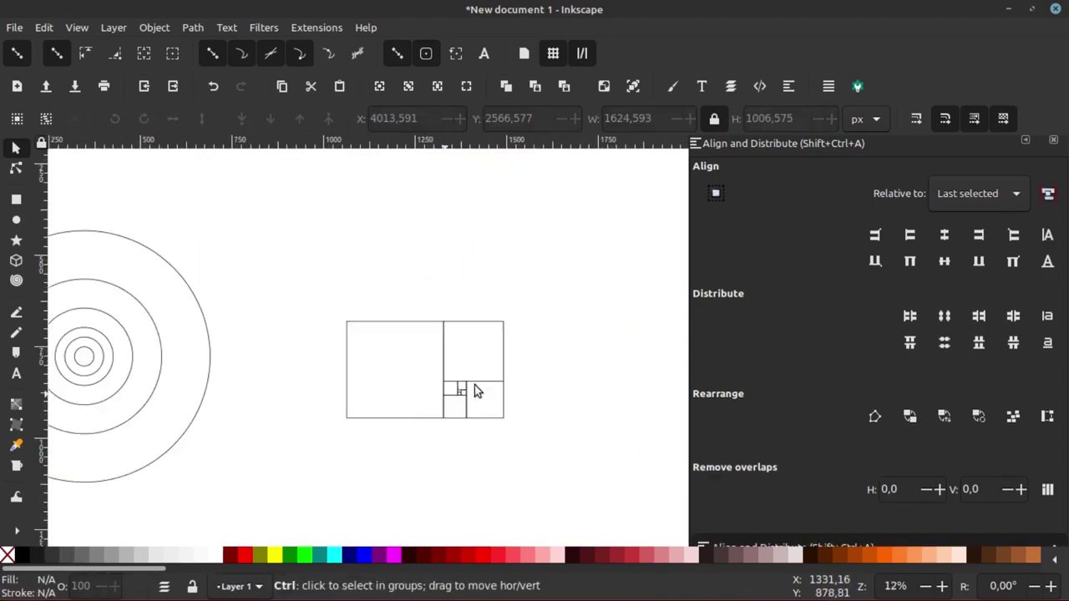
scroll(474, 385, "up", 3, "ctrl")
scroll(509, 378, "down", 2, "ctrl")
scroll(475, 382, "up", 2, "ctrl")
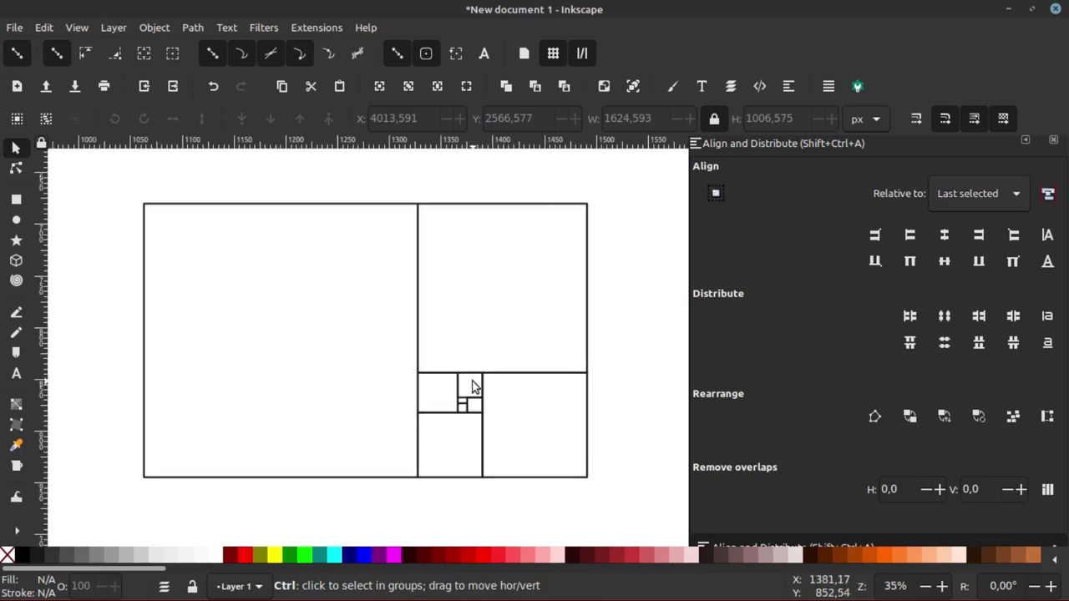
scroll(492, 373, "down", 1, "ctrl")
scroll(534, 372, "down", 1, "ctrl")
scroll(547, 371, "down", 2, "ctrl")
scroll(509, 375, "up", 2, "ctrl")
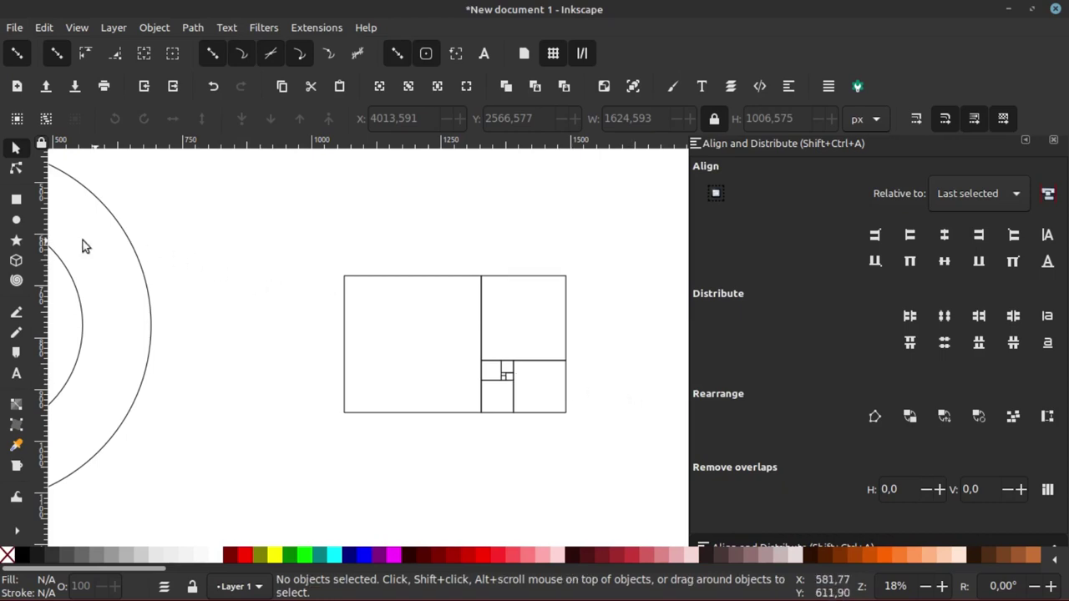
left_click(18, 221)
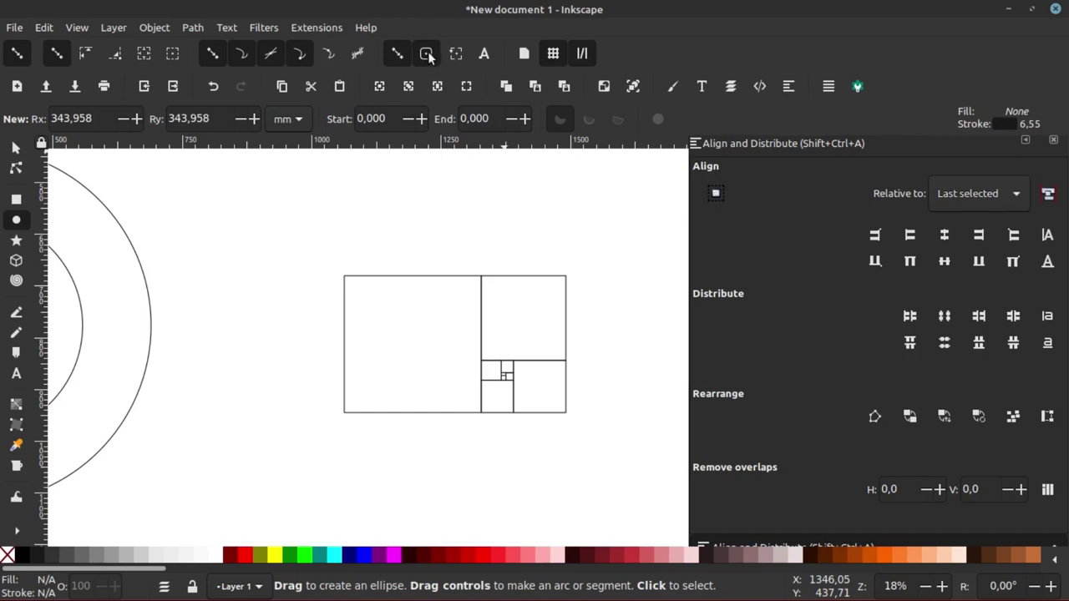
scroll(511, 315, "up", 1)
scroll(506, 405, "up", 4)
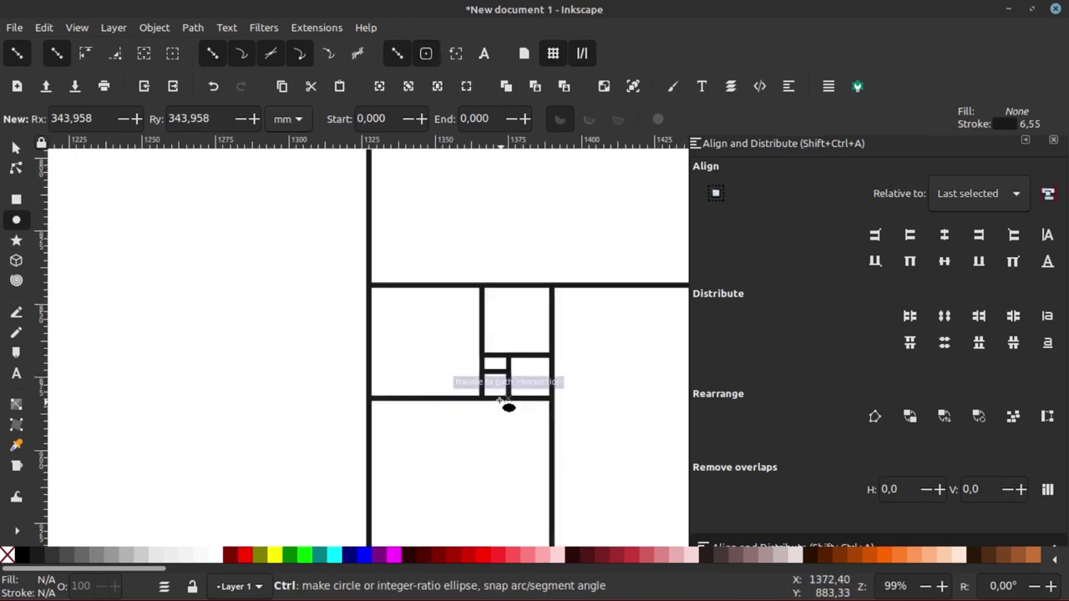
scroll(505, 402, "up", 2)
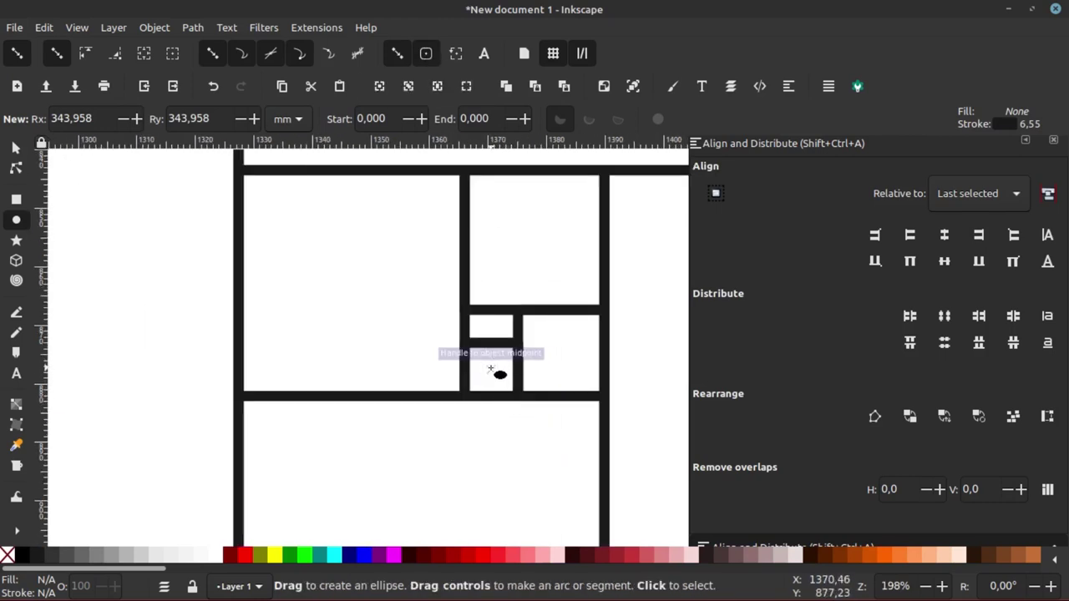
scroll(499, 374, "down", 2)
scroll(460, 375, "down", 2)
scroll(440, 358, "down", 3)
scroll(446, 348, "down", 1)
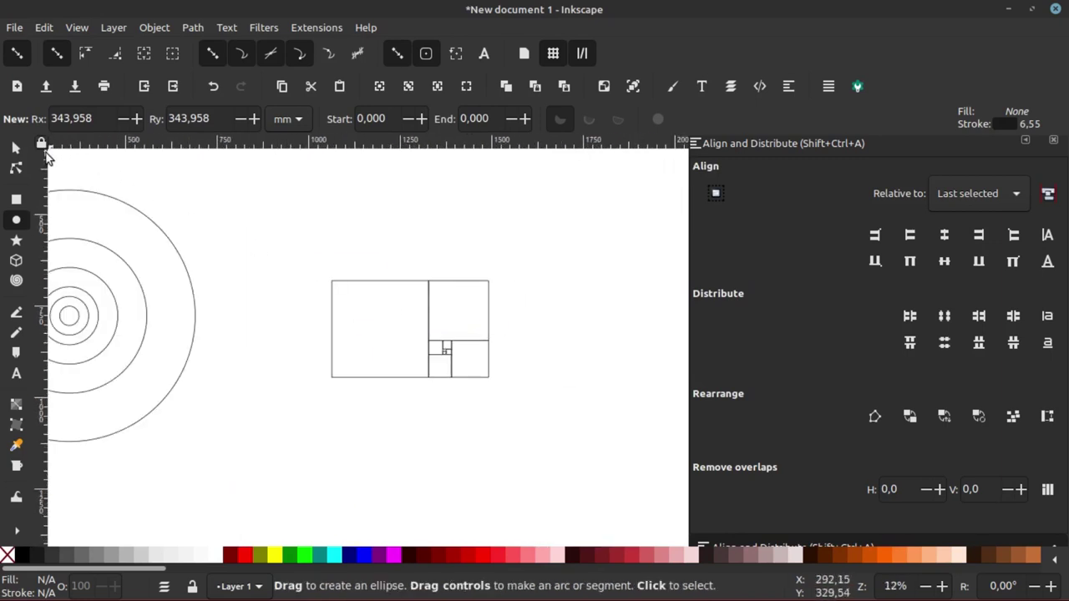
Step: Select the eight rectangles and set their stroke width to 1 px in Stroke style
key("s")
left_click_drag(585, 237, 288, 432)
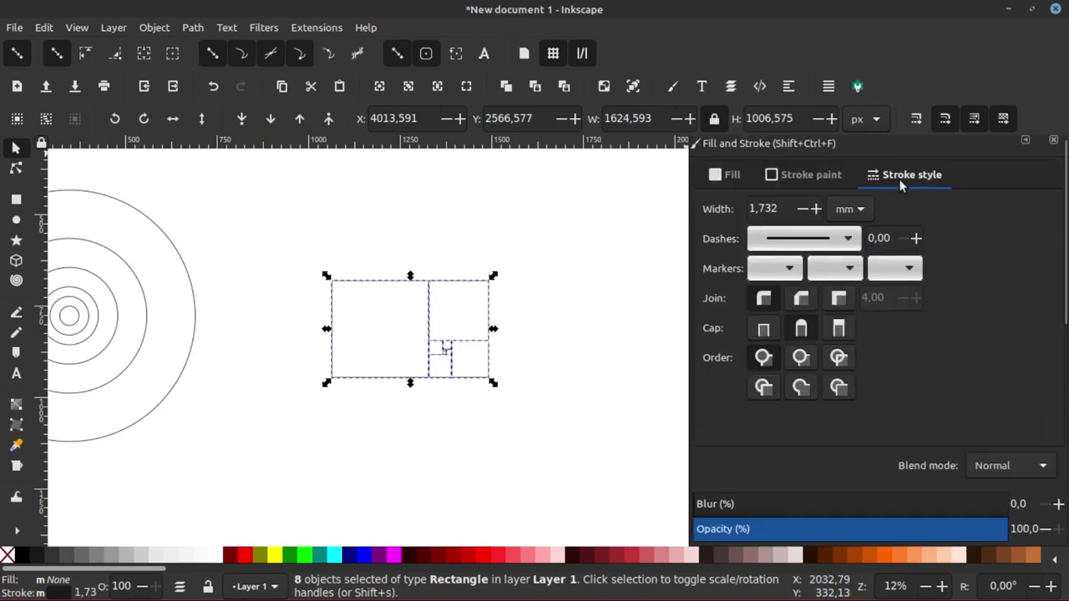
left_click(899, 181)
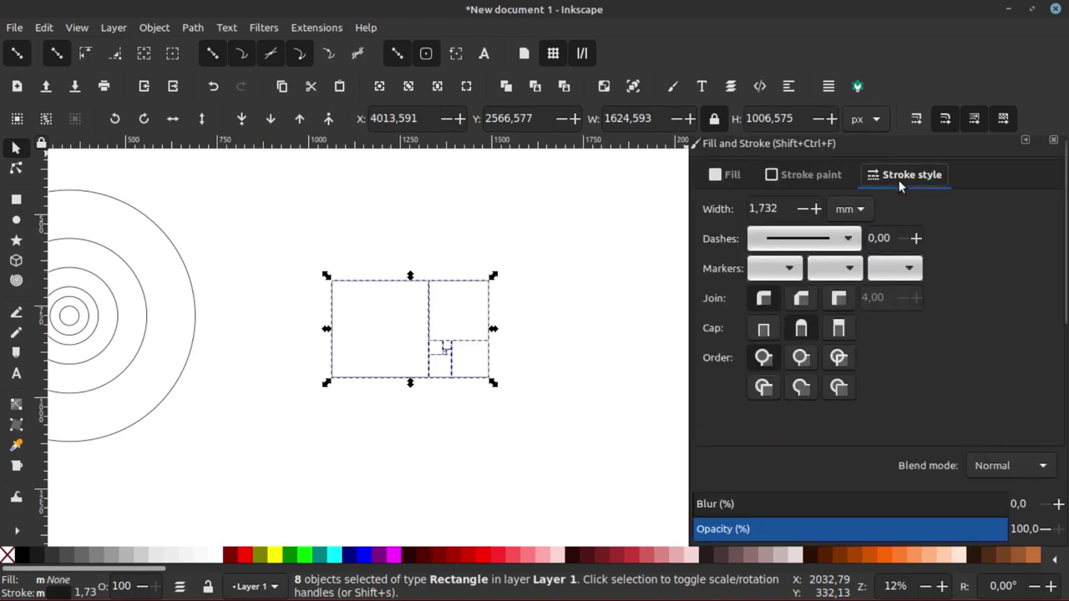
left_click(850, 210)
left_click(842, 229)
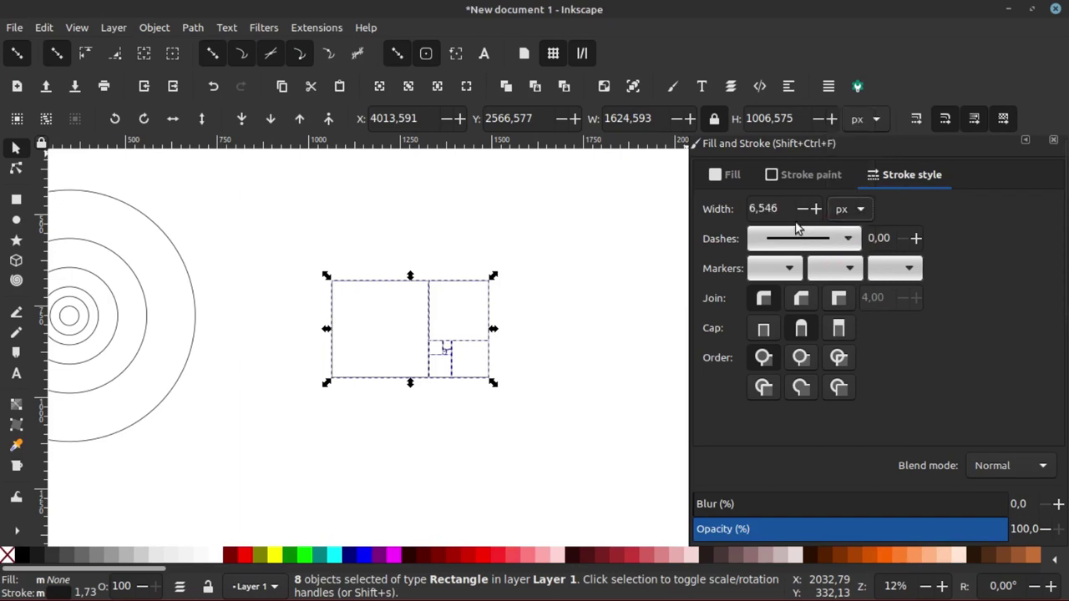
triple_click(765, 209)
type("1")
key("Return")
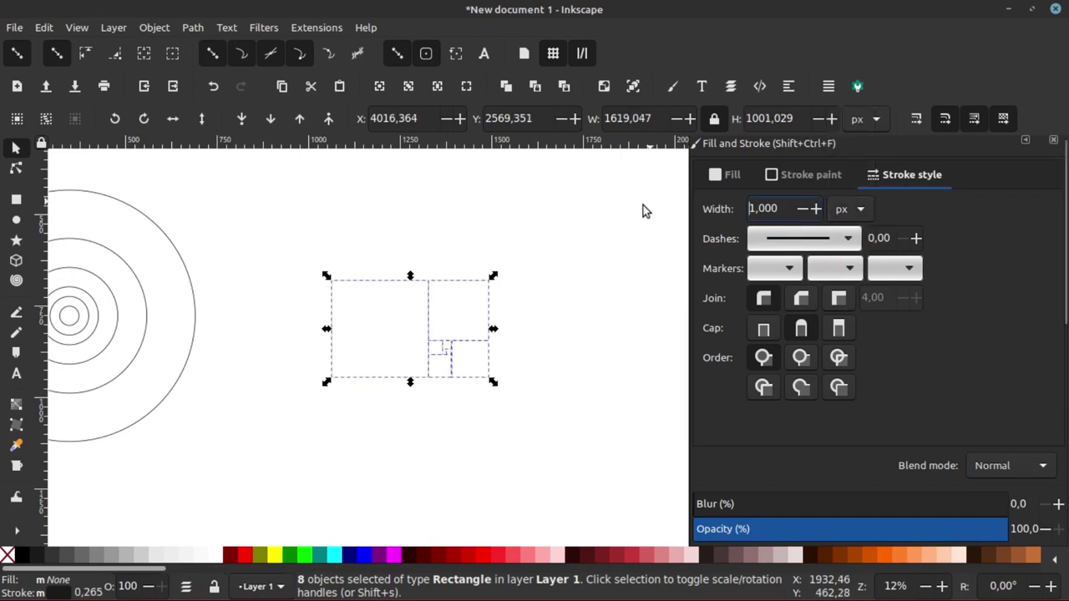
left_click(457, 359)
scroll(458, 359, "up", 2)
scroll(453, 361, "up", 3)
scroll(334, 342, "up", 1)
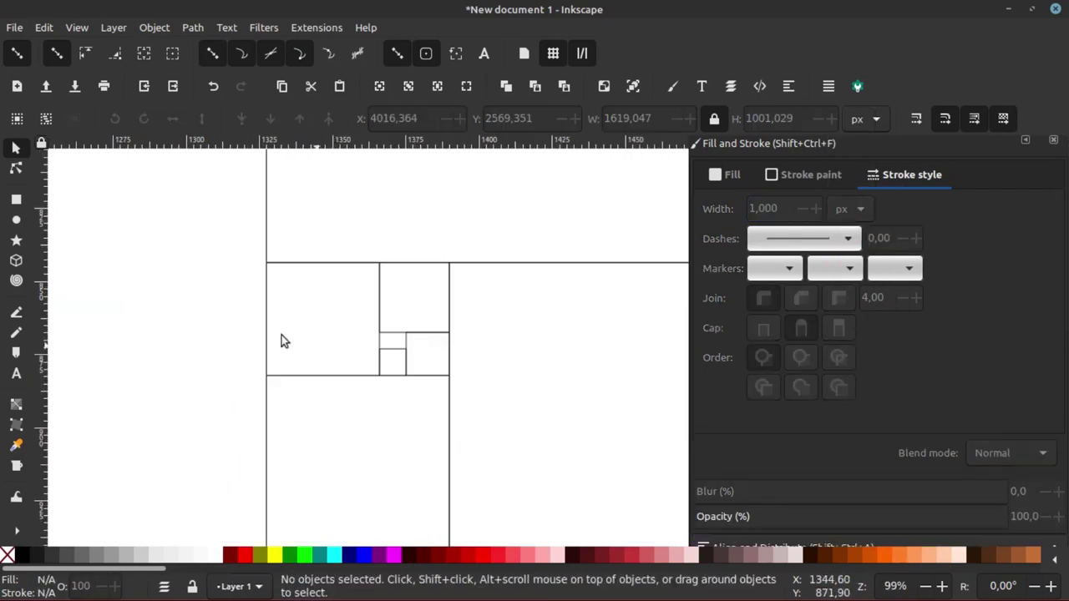
Step: Draw circles inscribed in the golden-ratio squares, from the smallest upward
left_click(16, 221)
scroll(337, 367, "up", 2)
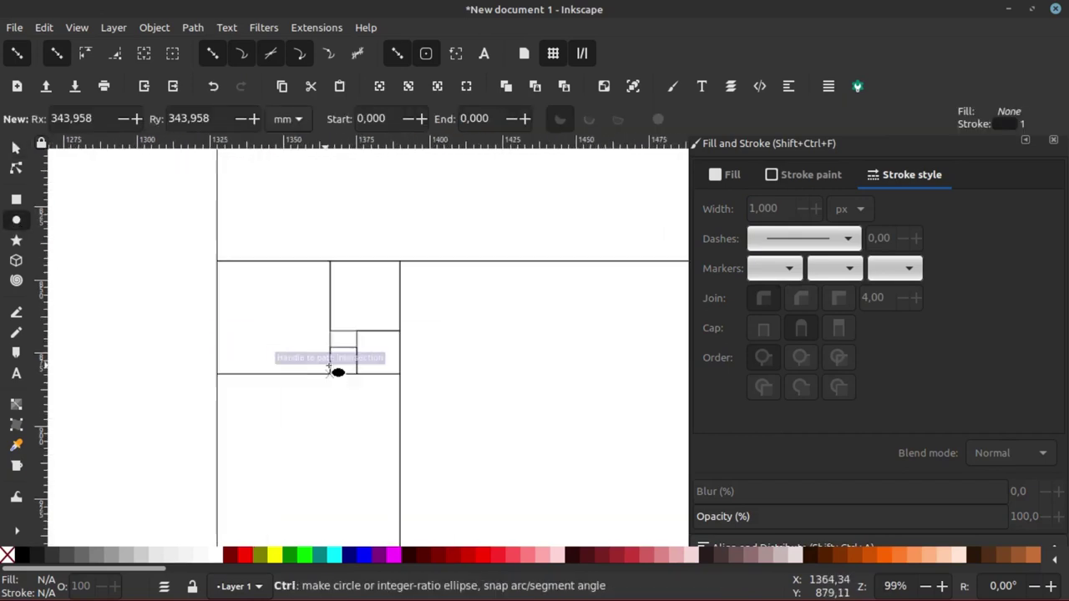
scroll(356, 361, "up", 1)
left_click_drag(320, 314, 395, 388)
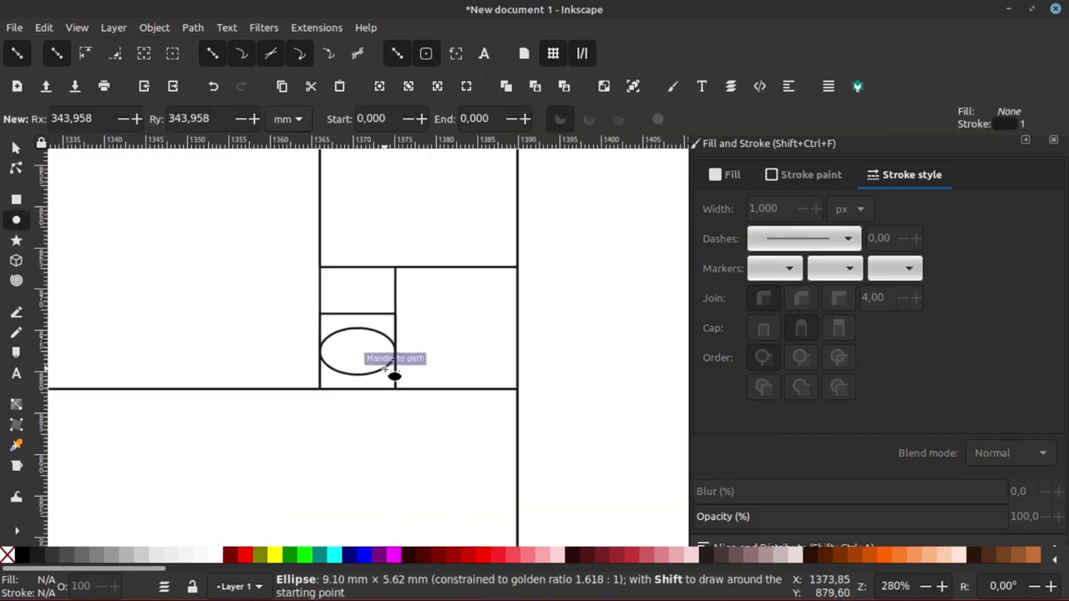
mouse_move(451, 335)
left_mouse_down()
mouse_move(472, 381)
mouse_move(356, 422)
left_mouse_up()
scroll(472, 381, "down", 1)
scroll(356, 422, "down", 2)
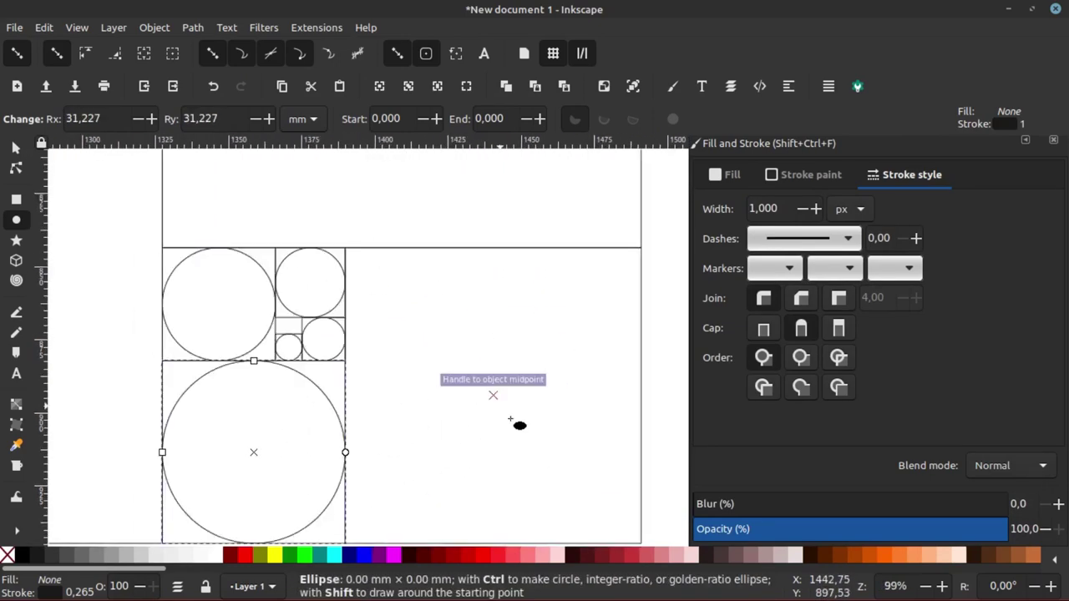
scroll(518, 427, "down", 2)
mouse_move(517, 427)
left_mouse_down()
mouse_move(503, 331)
mouse_move(512, 343)
left_mouse_up()
scroll(338, 285, "down", 3)
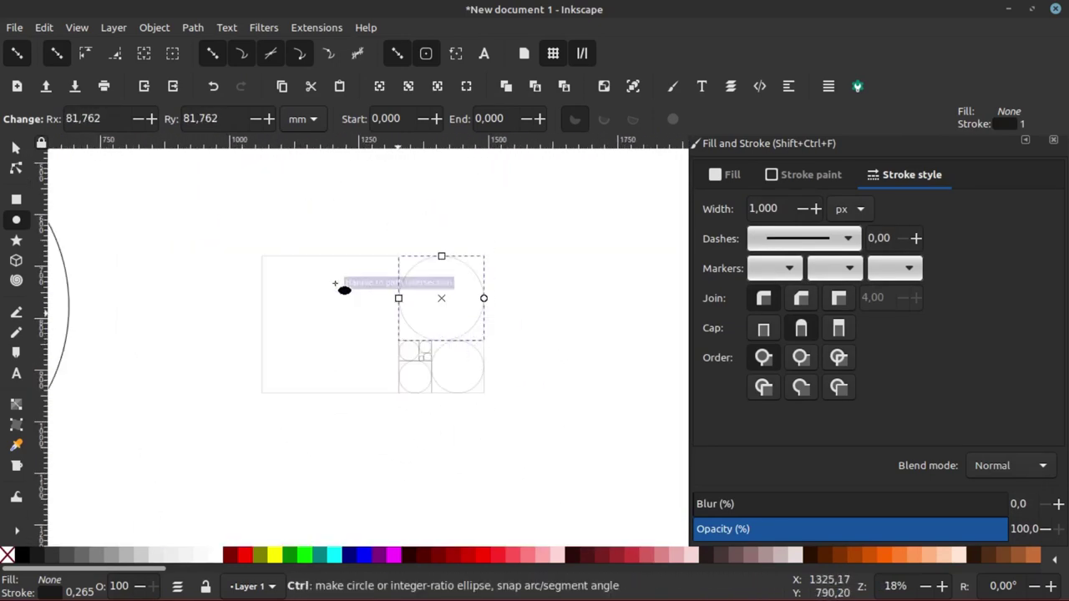
Step: Select all the rectangles and circles with the selector tool
left_click(15, 148)
left_click(559, 186)
left_click_drag(559, 186, 172, 506)
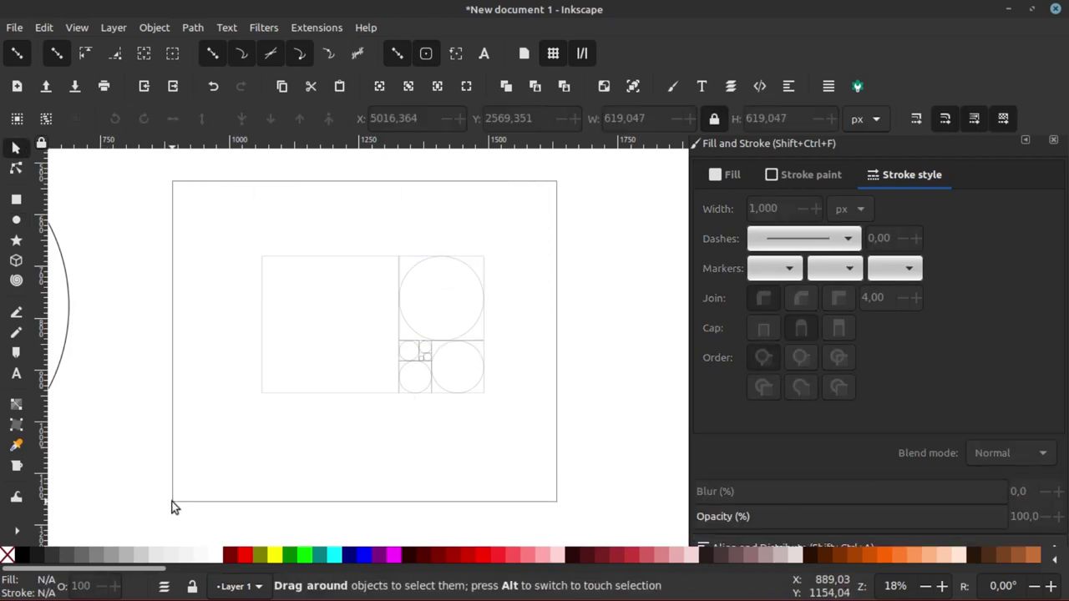
Step: Centre the selected shapes vertically and horizontally with Align and Distribute
left_click(787, 87)
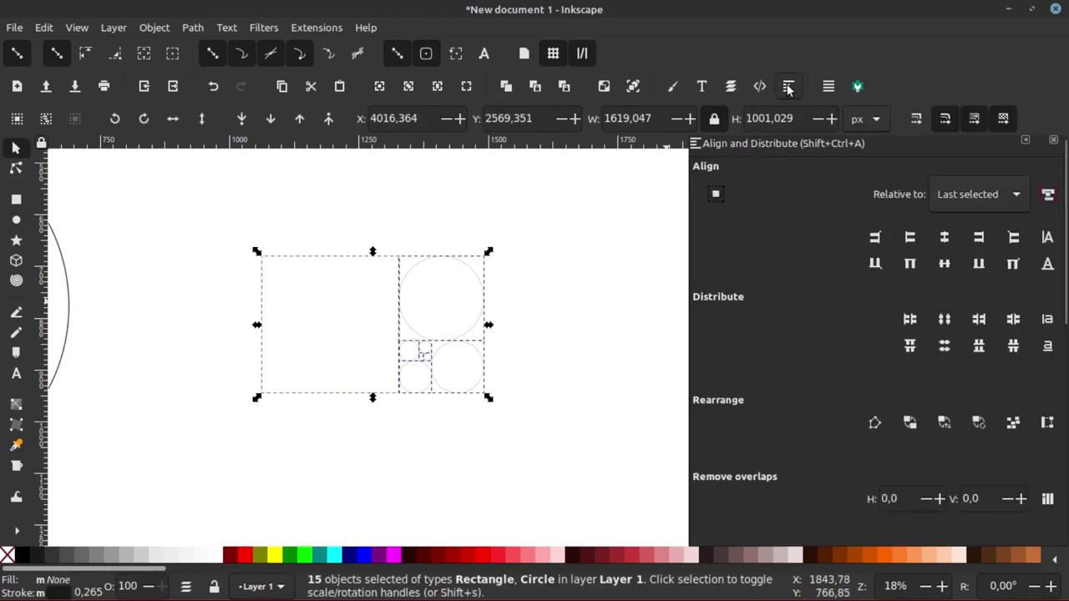
left_click(945, 238)
left_click(944, 264)
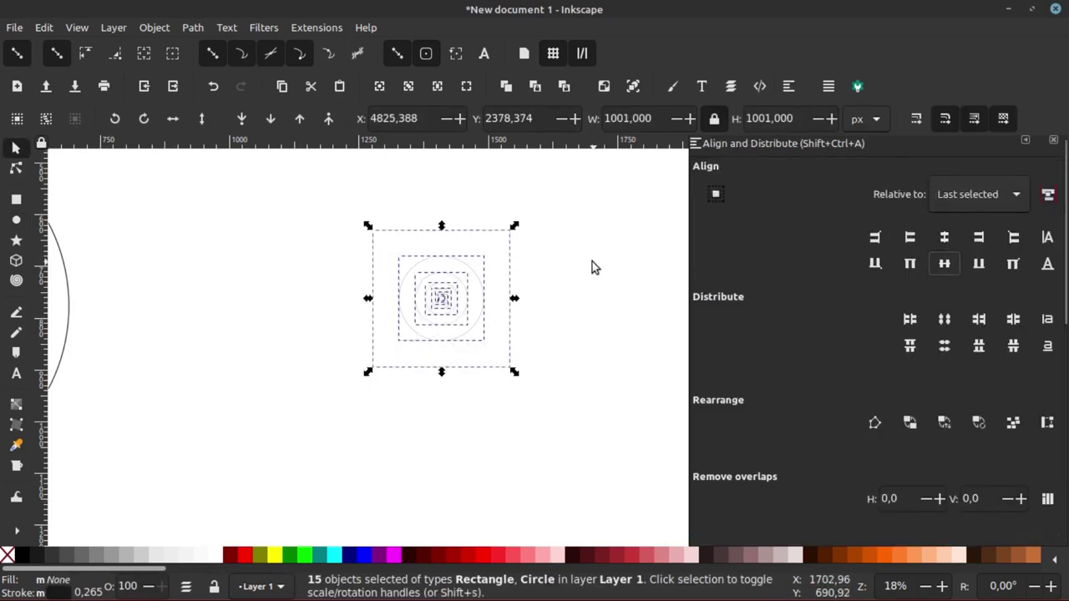
scroll(501, 276, "up", 3, "ctrl")
scroll(518, 242, "up", 1, "ctrl")
scroll(518, 243, "down", 5, "ctrl")
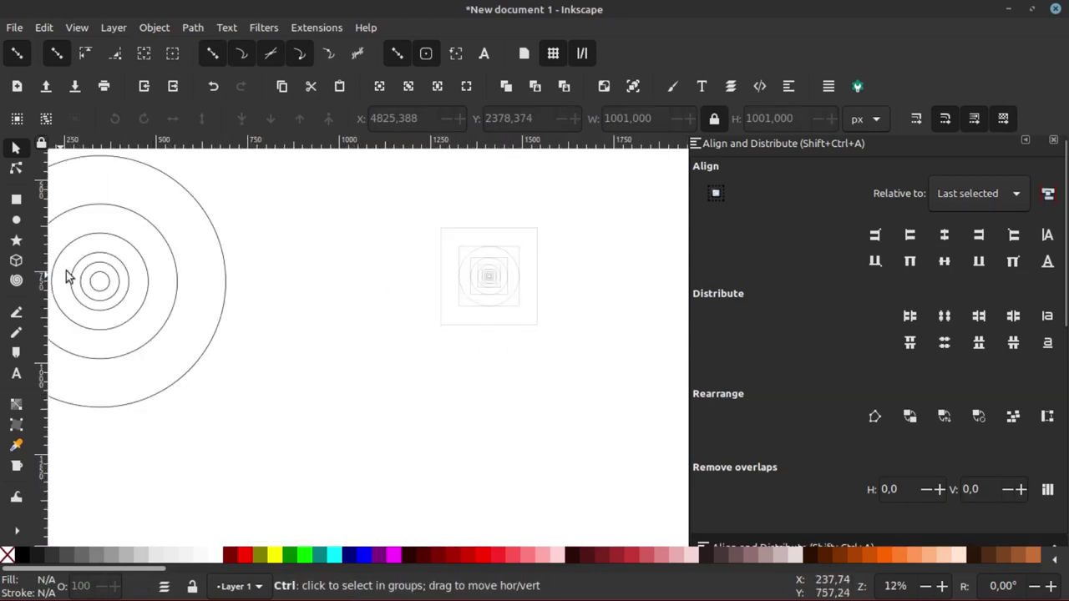
scroll(489, 276, "up", 2, "ctrl")
Step: Select the centred stack of rectangles and circles and delete it
left_click_drag(594, 181, 285, 474)
scroll(535, 307, "down", 1, "ctrl")
scroll(549, 305, "down", 2, "ctrl")
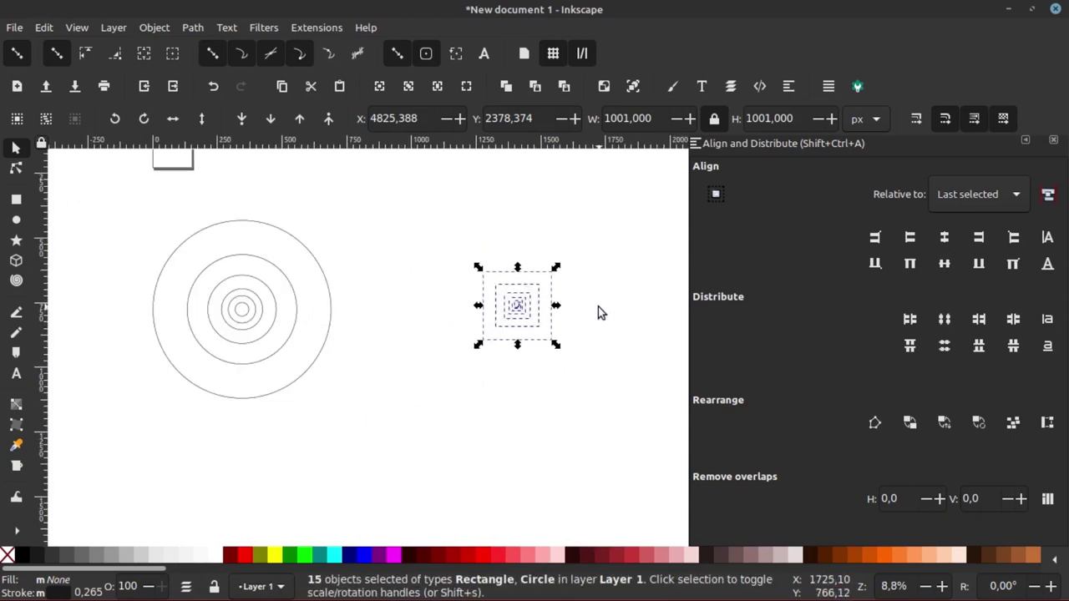
scroll(529, 320, "up", 1, "ctrl")
scroll(531, 321, "up", 1, "ctrl")
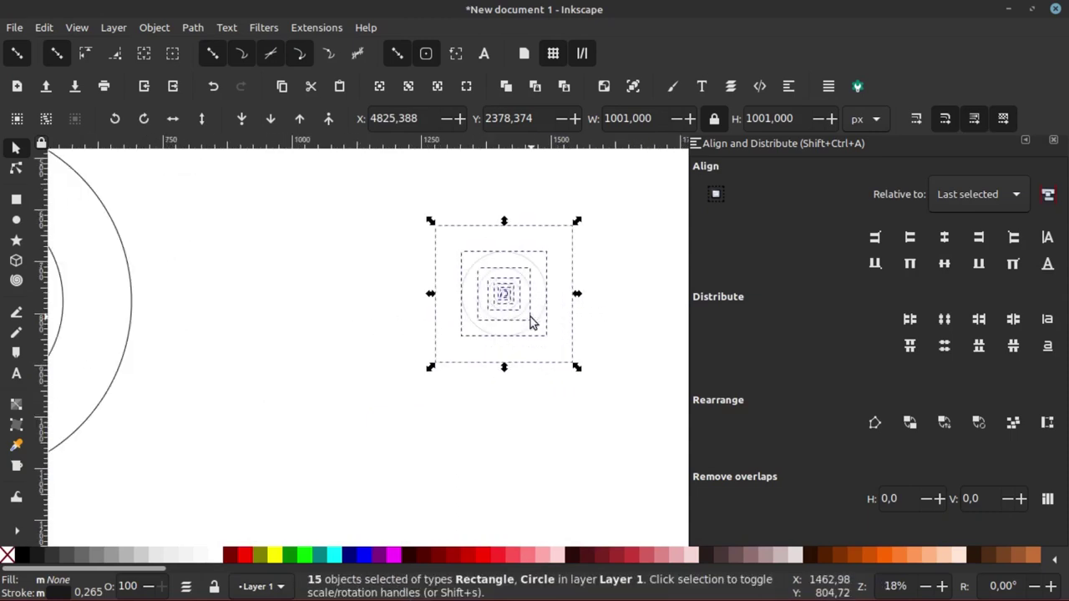
key("Delete")
Step: Move the six concentric circles up and to the right
scroll(543, 329, "down", 4, "ctrl")
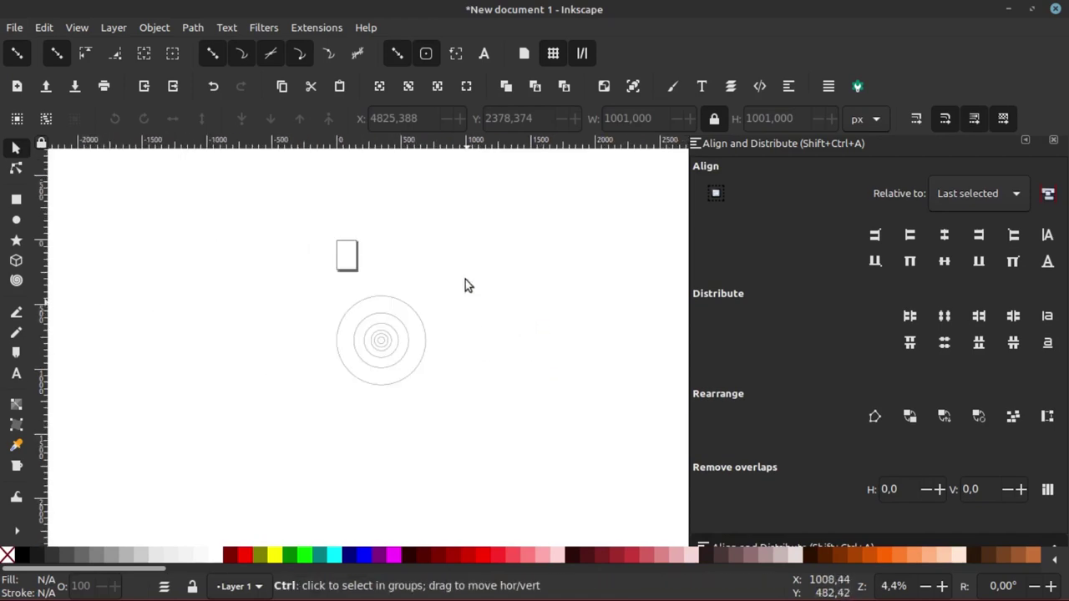
left_click_drag(305, 429, 472, 255)
scroll(409, 326, "up", 3, "ctrl")
left_click_drag(370, 353, 410, 282)
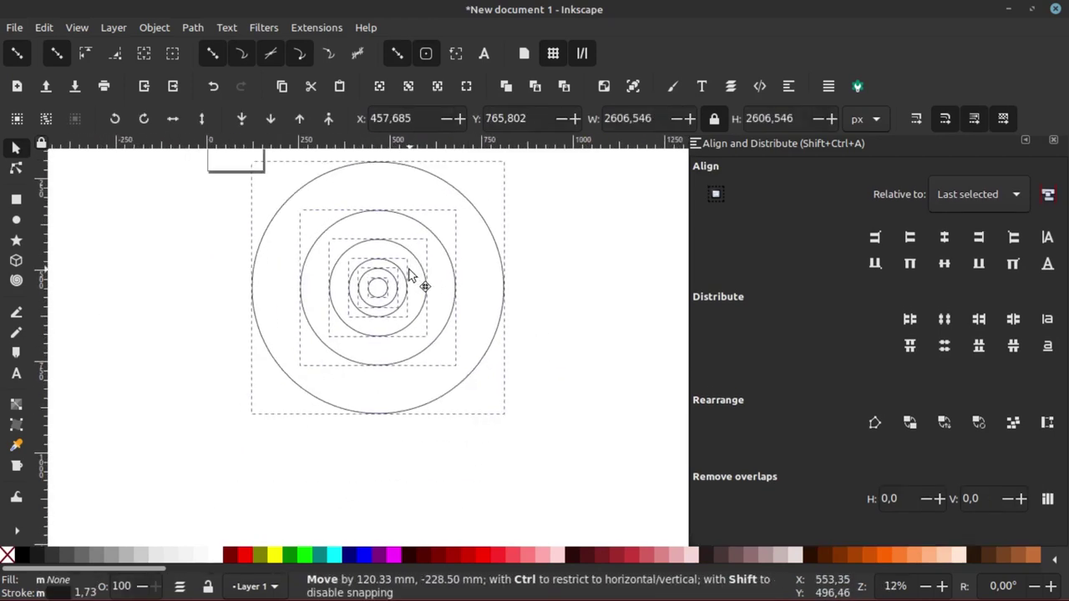
left_click(565, 427)
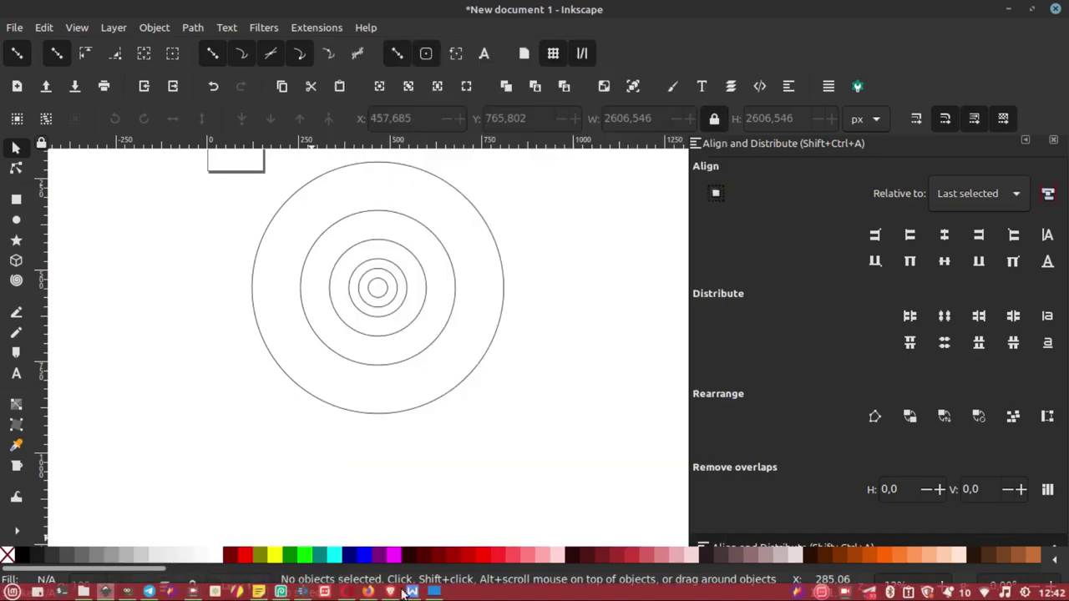
Step: Copy the first Twitter bird logo from Firefox's Yahoo image results
left_click(392, 592)
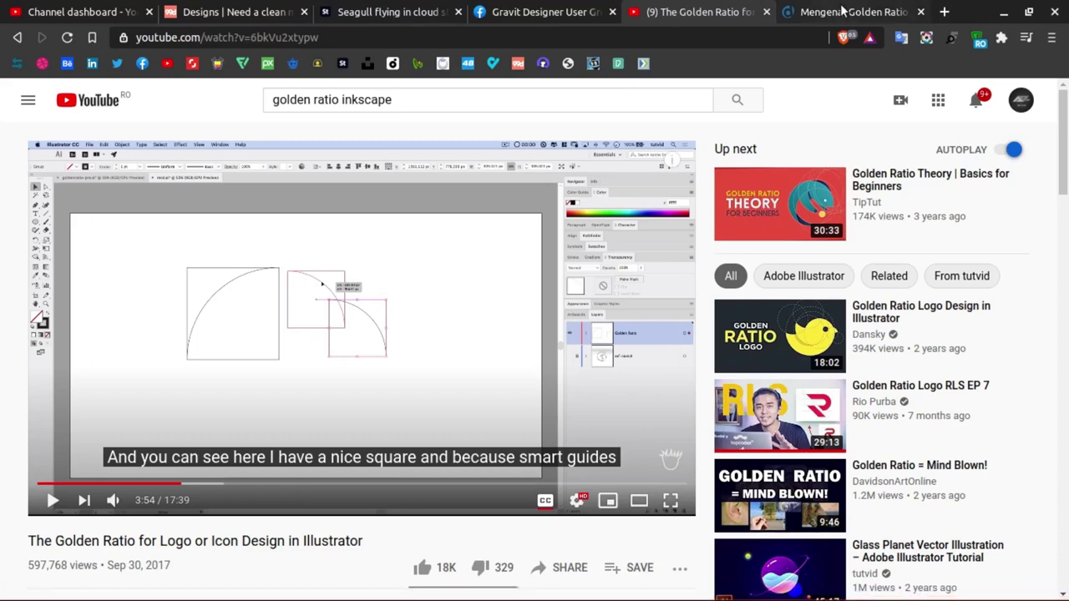
left_click(371, 591)
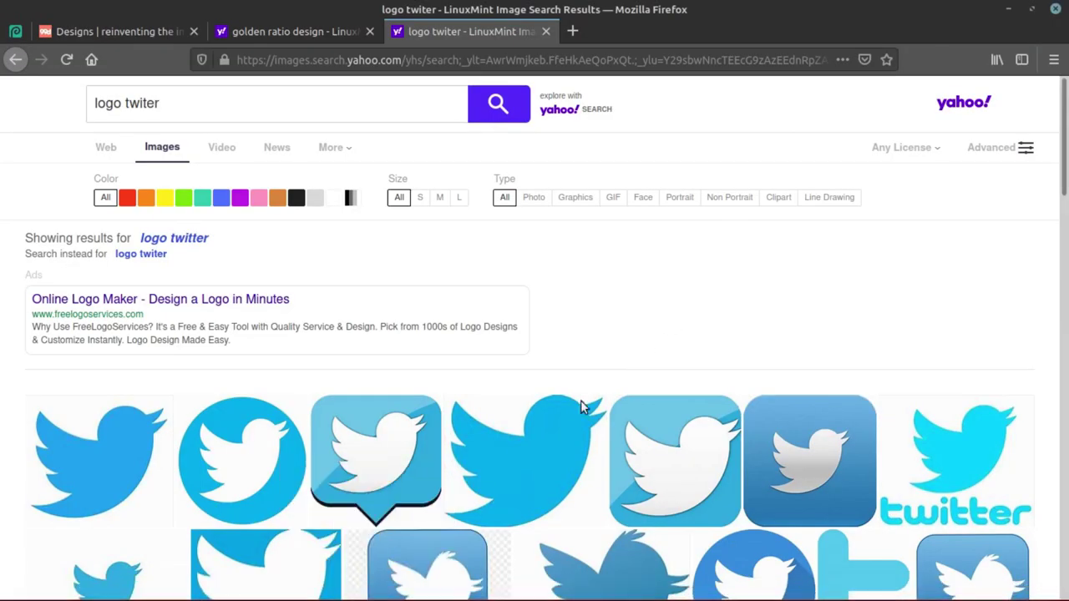
scroll(580, 400, "down", 2)
scroll(918, 315, "down", 2)
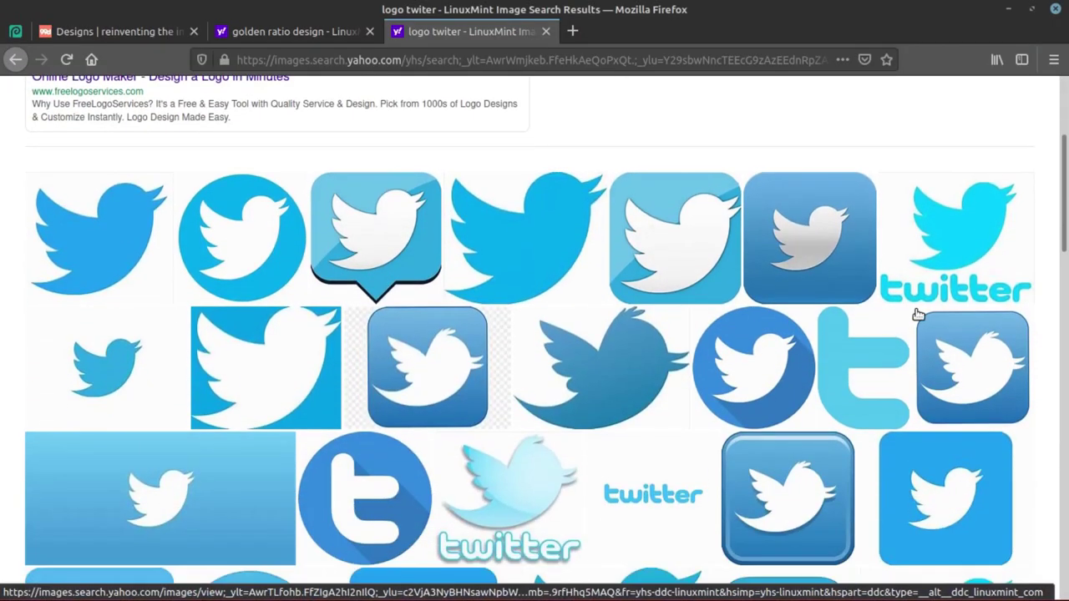
right_click(95, 244)
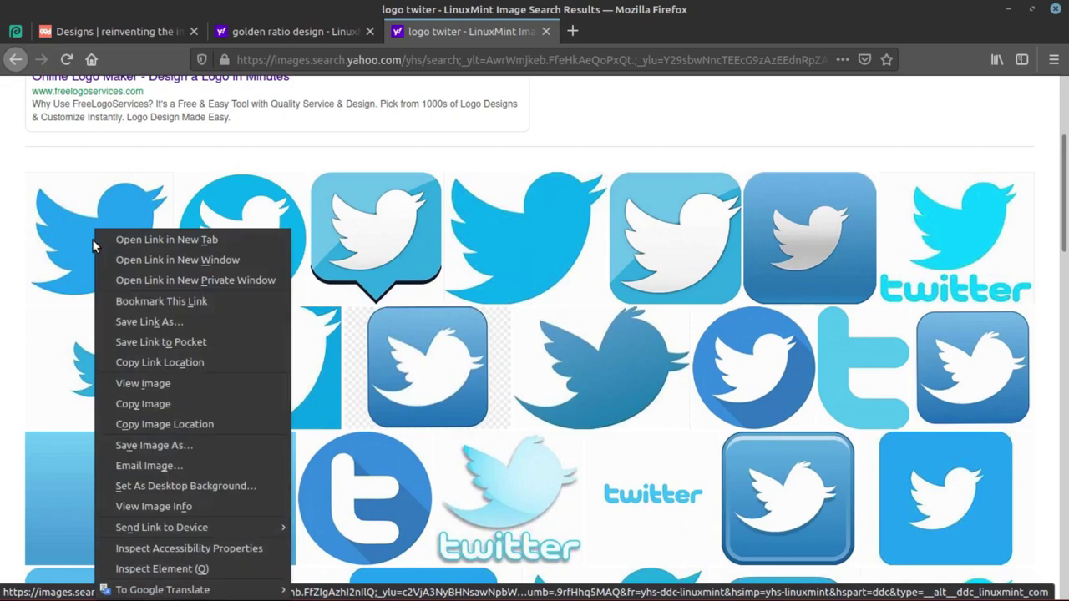
left_click(153, 405)
Step: Paste the Twitter bird into Inkscape and enlarge it to about 2447 × 2176 px beside the circles
left_click(107, 592)
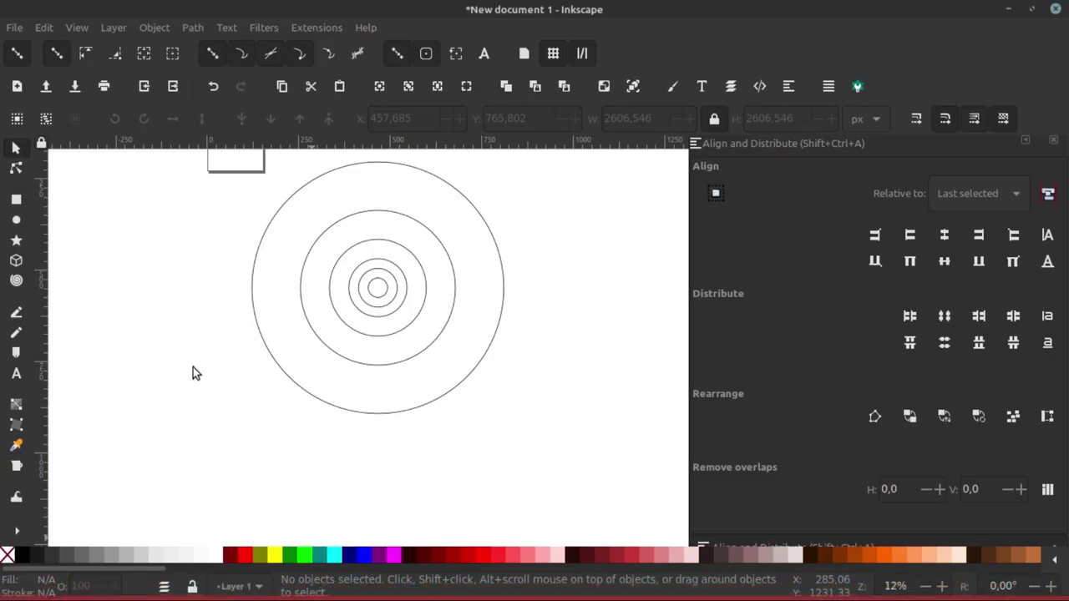
scroll(193, 367, "down", 3)
key("ctrl+v")
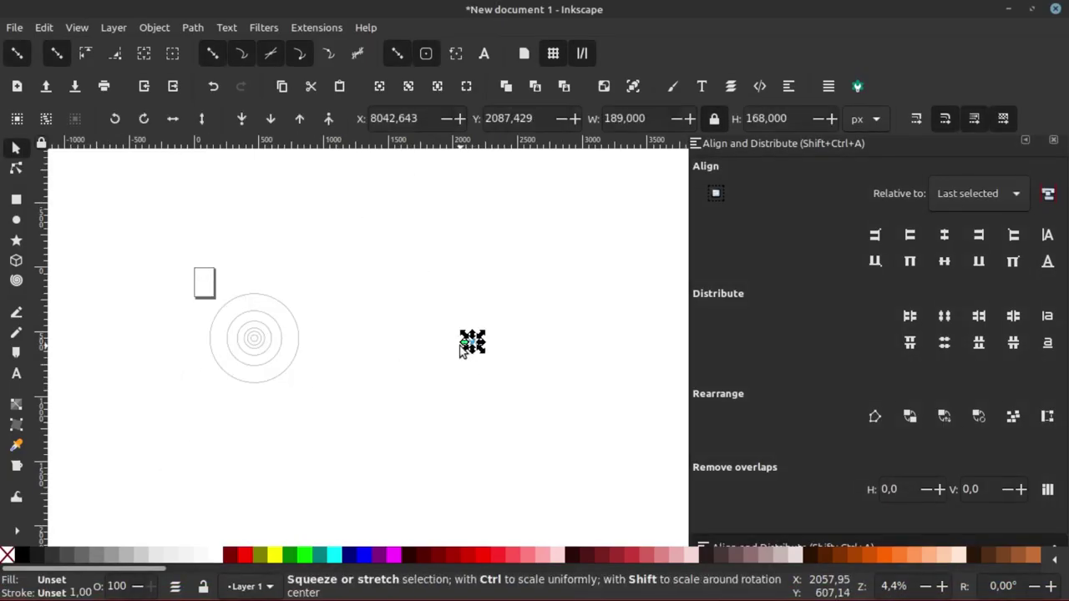
scroll(472, 349, "up", 1)
scroll(473, 349, "up", 1)
mouse_move(489, 345)
left_mouse_down()
mouse_move(370, 329)
mouse_move(623, 509)
left_mouse_up()
scroll(387, 336, "up", 2)
scroll(473, 355, "down", 2)
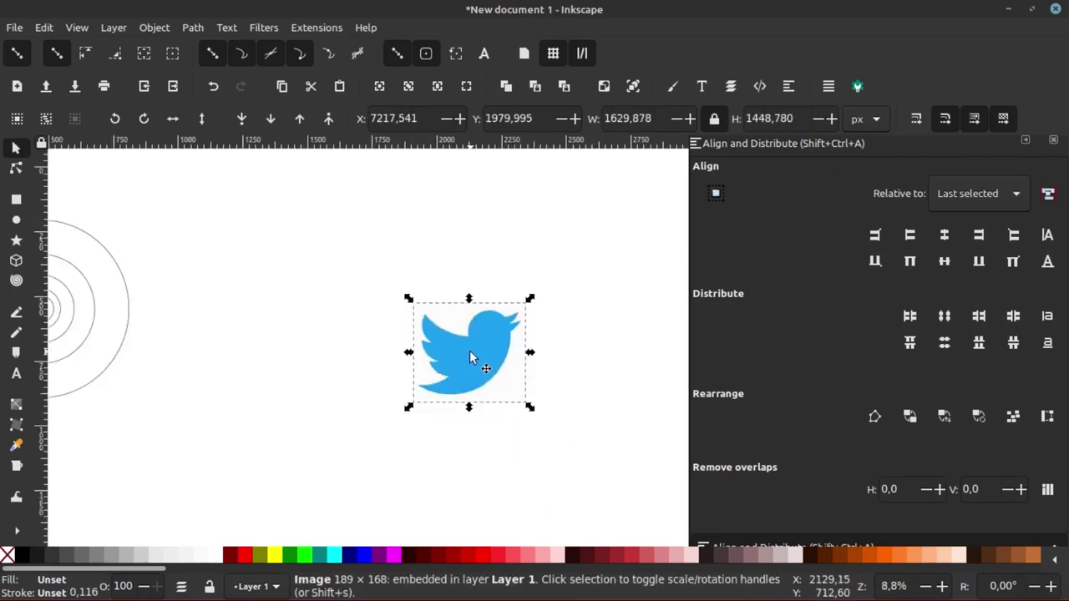
left_click_drag(470, 350, 390, 330)
left_click_drag(456, 382, 535, 436)
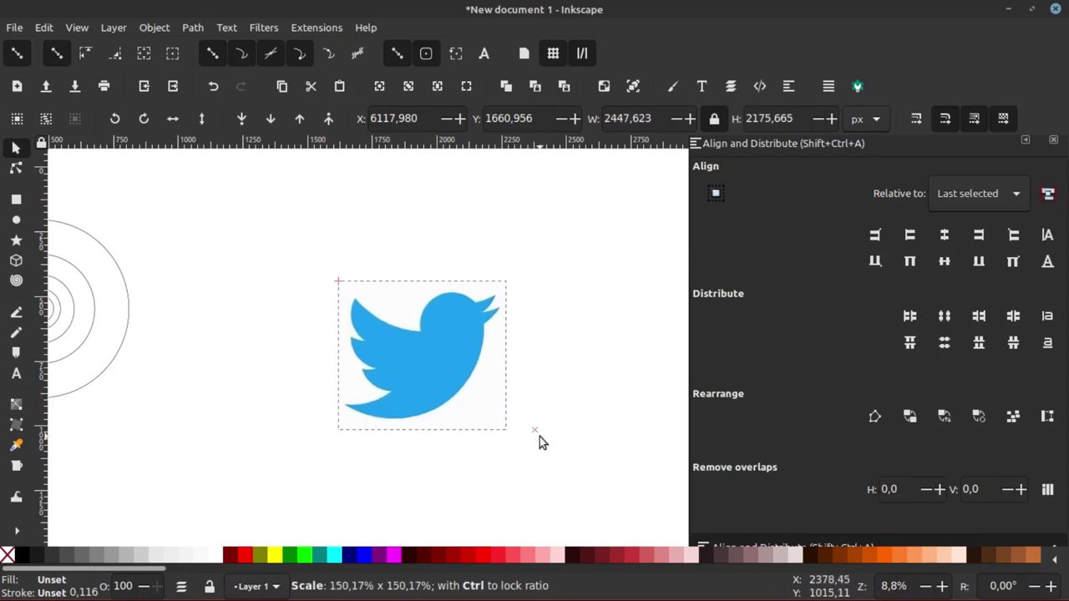
Step: Lock the bird image with Lock Selected Objects
right_click(440, 361)
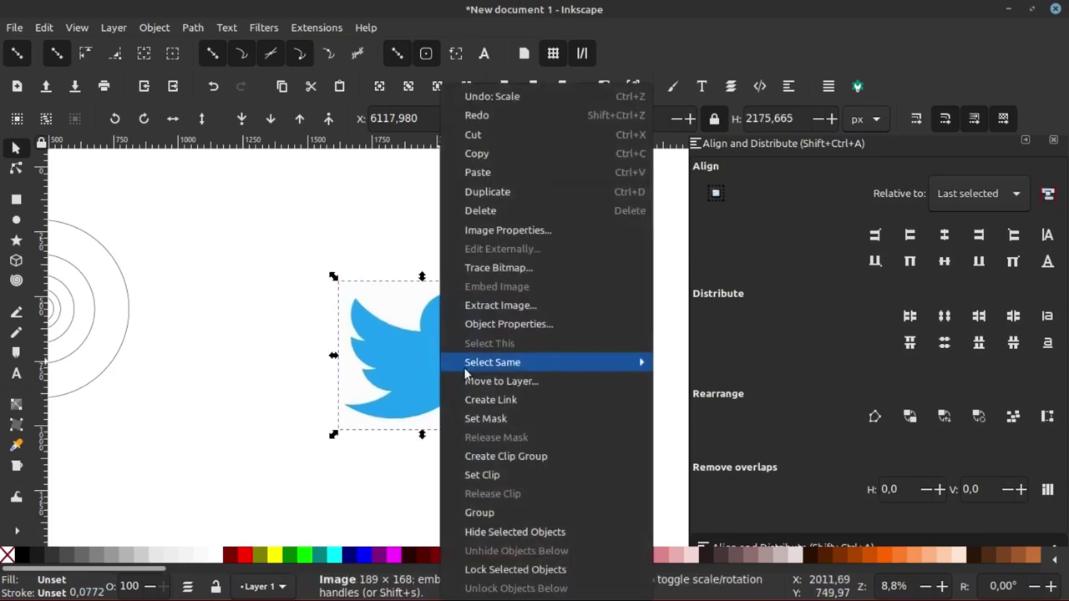
left_click(493, 570)
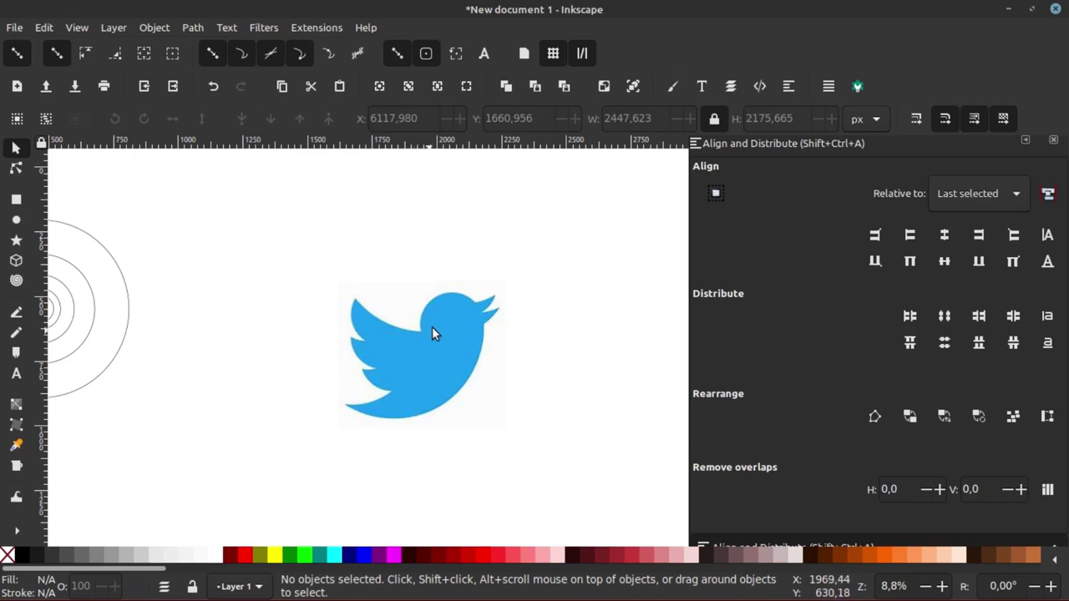
scroll(444, 322, "down", 1, "ctrl")
Step: Select the six concentric circles and group them
left_click_drag(57, 216, 339, 436)
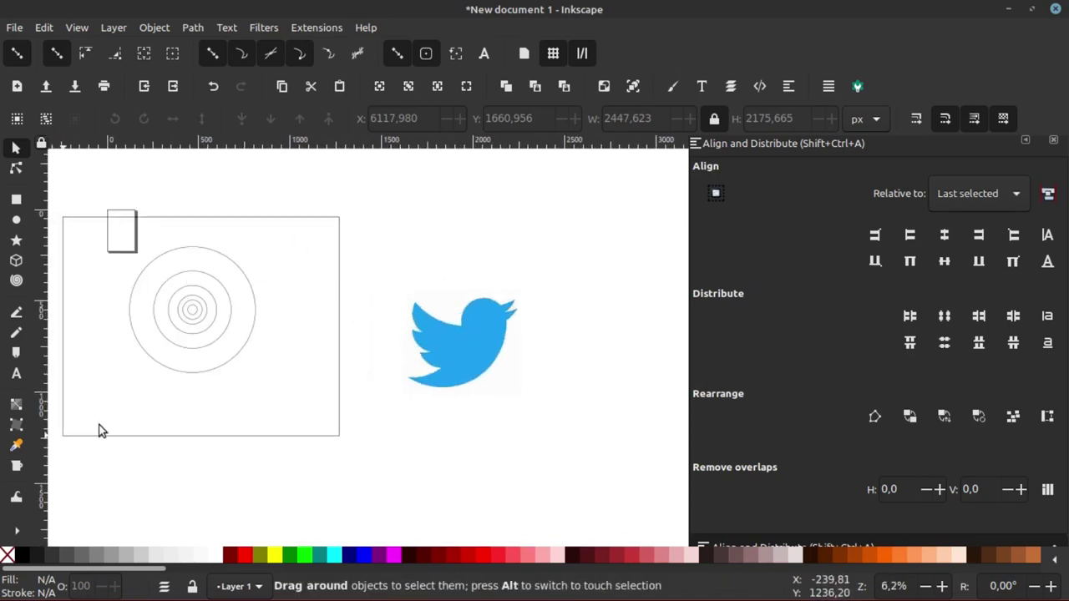
right_click(247, 292)
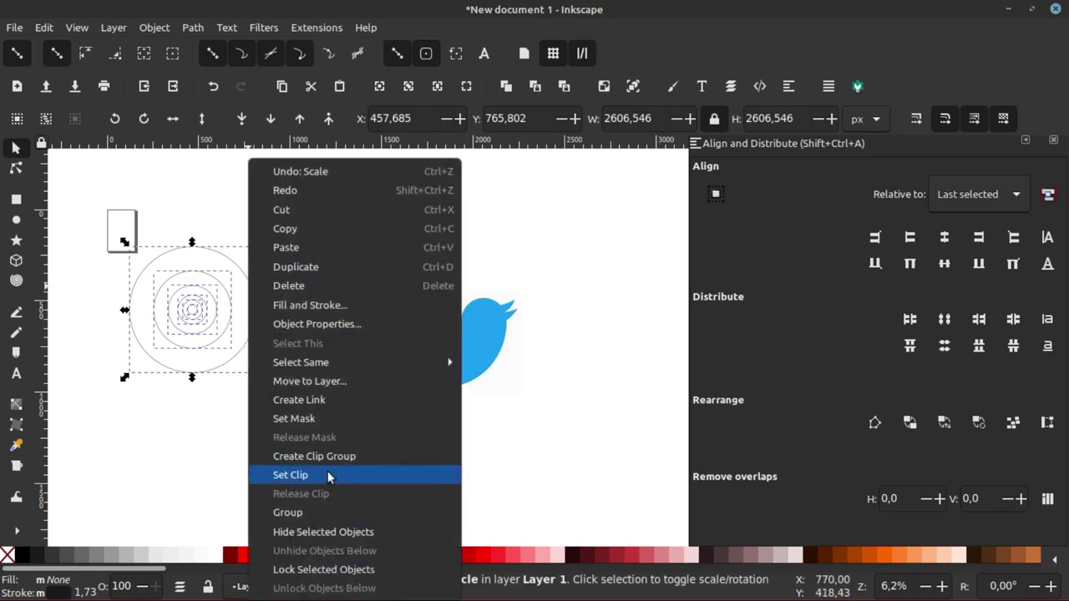
left_click(200, 287)
key("ctrl+g")
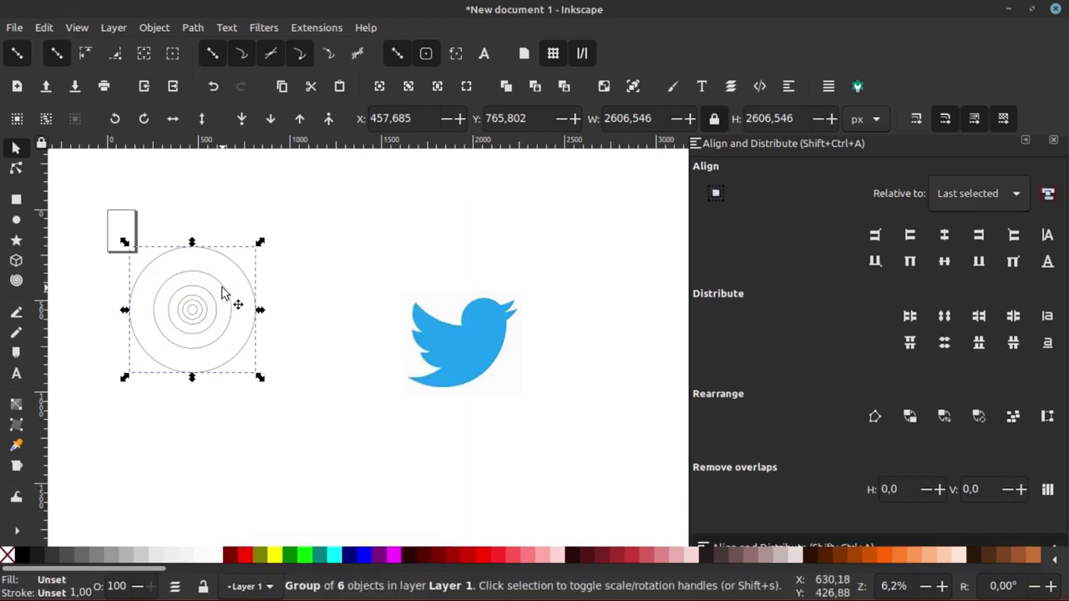
Step: Move the circle group over the bird's body, aligning it with the lower edge
mouse_move(243, 291)
left_mouse_down()
mouse_move(259, 306)
mouse_move(485, 309)
left_mouse_up()
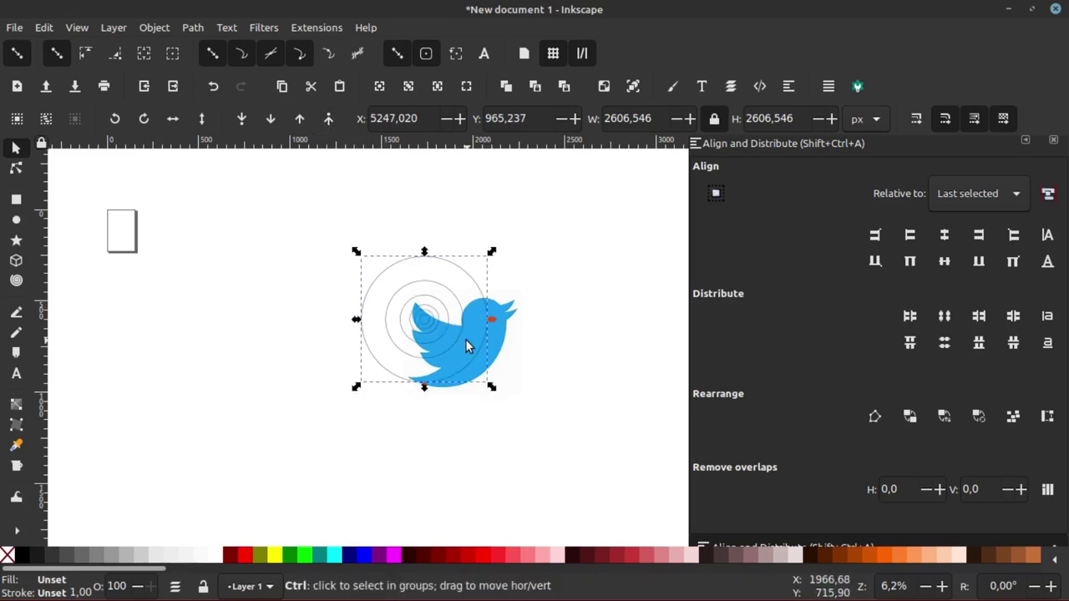
scroll(465, 339, "up", 2, "ctrl")
mouse_move(409, 303)
left_mouse_down()
mouse_move(465, 306)
mouse_move(436, 297)
mouse_move(448, 307)
left_mouse_up()
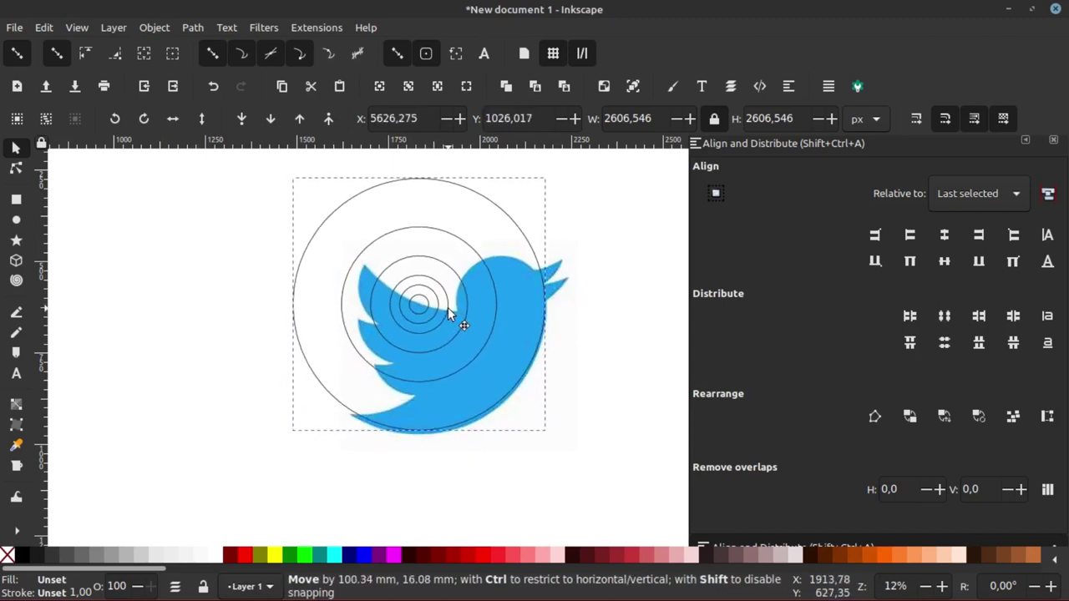
scroll(409, 430, "up", 1, "ctrl")
scroll(360, 418, "up", 1, "ctrl")
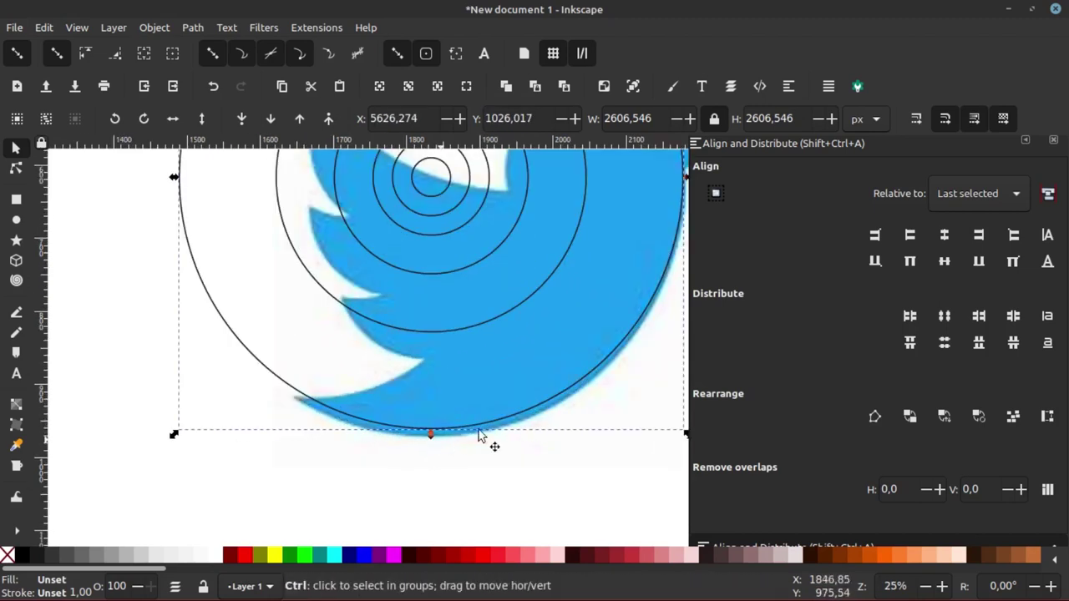
scroll(480, 434, "down", 1, "ctrl")
left_click_drag(615, 295, 620, 334)
scroll(618, 315, "up", 2, "ctrl")
scroll(618, 315, "up", 2, "ctrl")
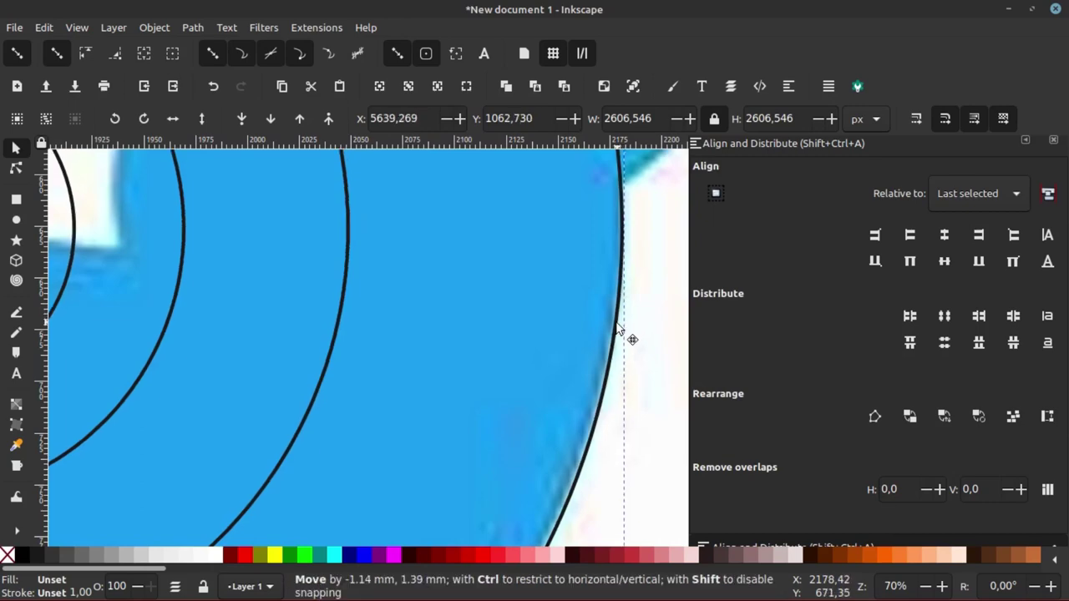
scroll(626, 259, "down", 2, "ctrl")
scroll(501, 424, "down", 1, "ctrl")
scroll(158, 399, "up", 2, "ctrl")
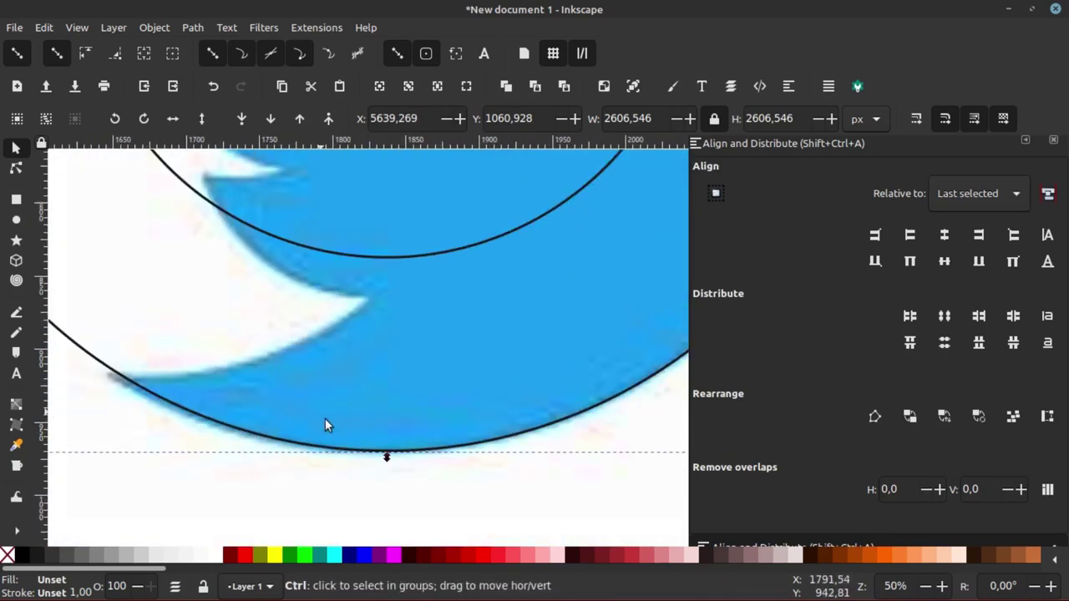
scroll(326, 425, "down", 3, "ctrl")
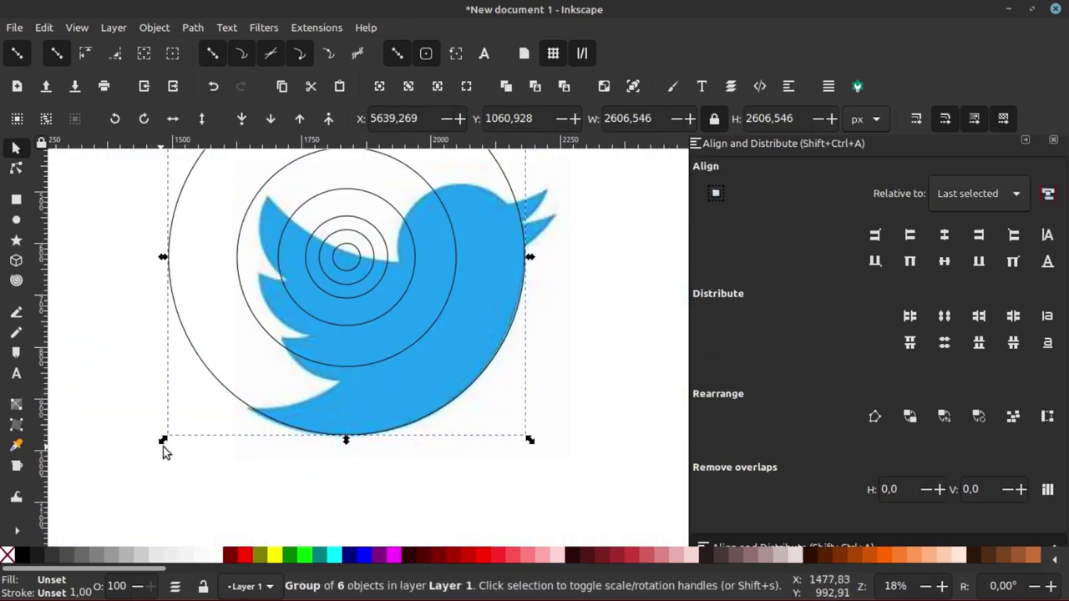
Step: Scale the circle group to 2612.986 px so the largest circle traces the body
left_click_drag(163, 446, 162, 443)
scroll(244, 425, "up", 2)
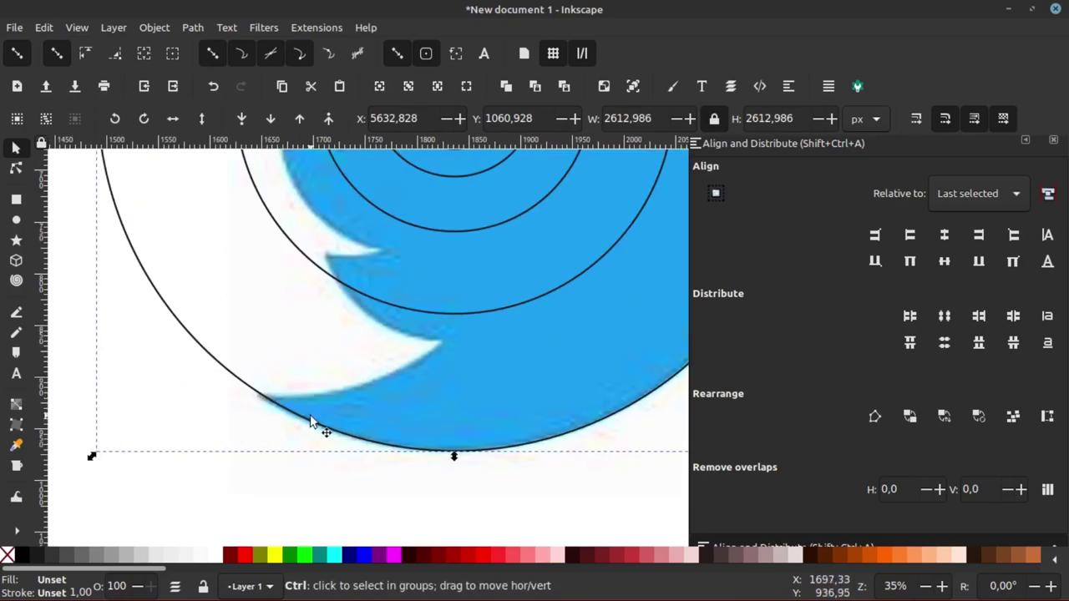
scroll(451, 265, "down", 3, "ctrl")
scroll(370, 270, "up", 3, "ctrl")
scroll(547, 300, "down", 2, "ctrl")
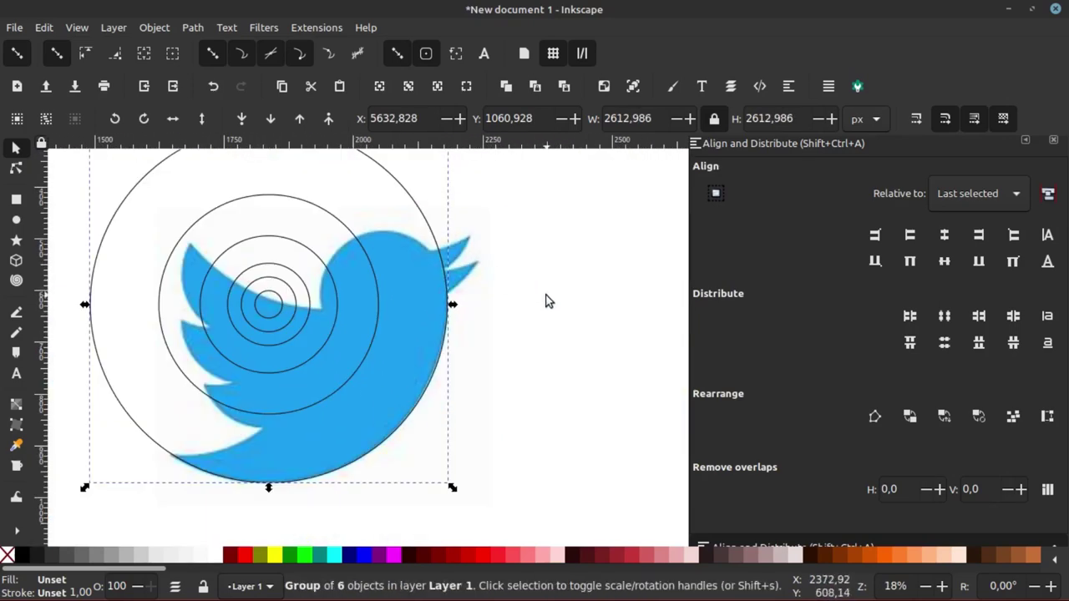
scroll(547, 301, "down", 3, "ctrl")
Step: Ungroup the group back into six separate circles
left_click(457, 272)
left_click(511, 281)
scroll(525, 286, "up", 2, "ctrl")
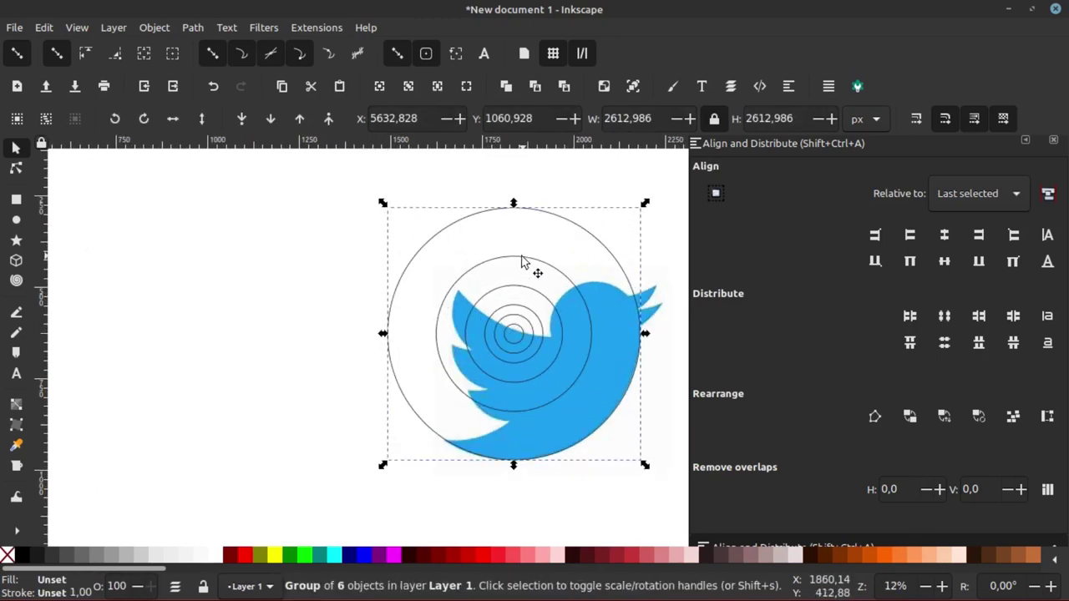
right_click(521, 262)
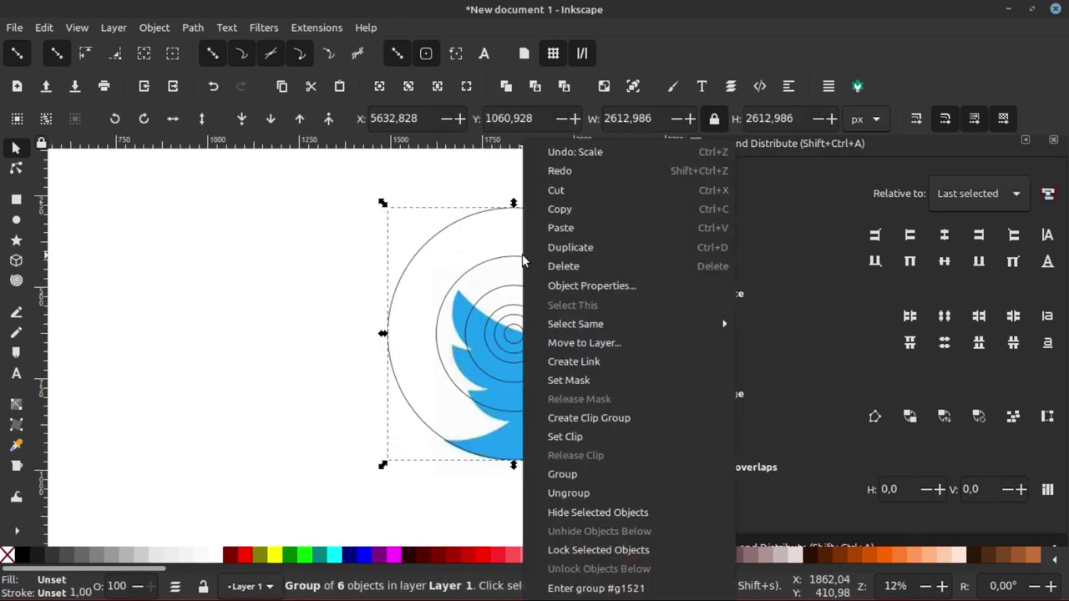
left_click(595, 493)
Step: Drag the five inner circles left, off the bird, then deselect them
left_click_drag(301, 233, 610, 436)
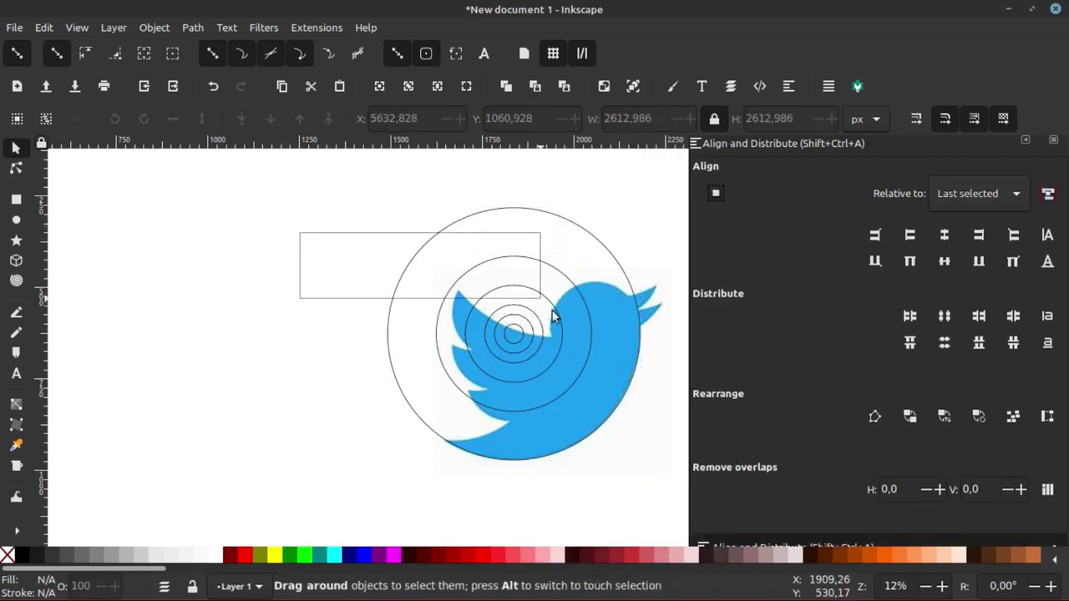
left_click_drag(577, 377, 255, 378)
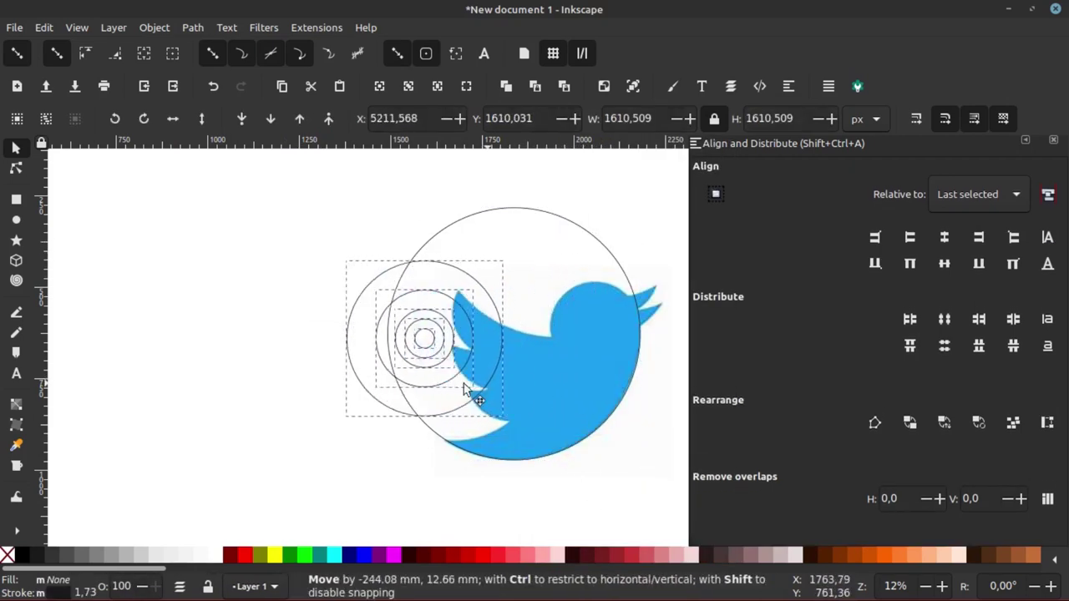
left_click(312, 269)
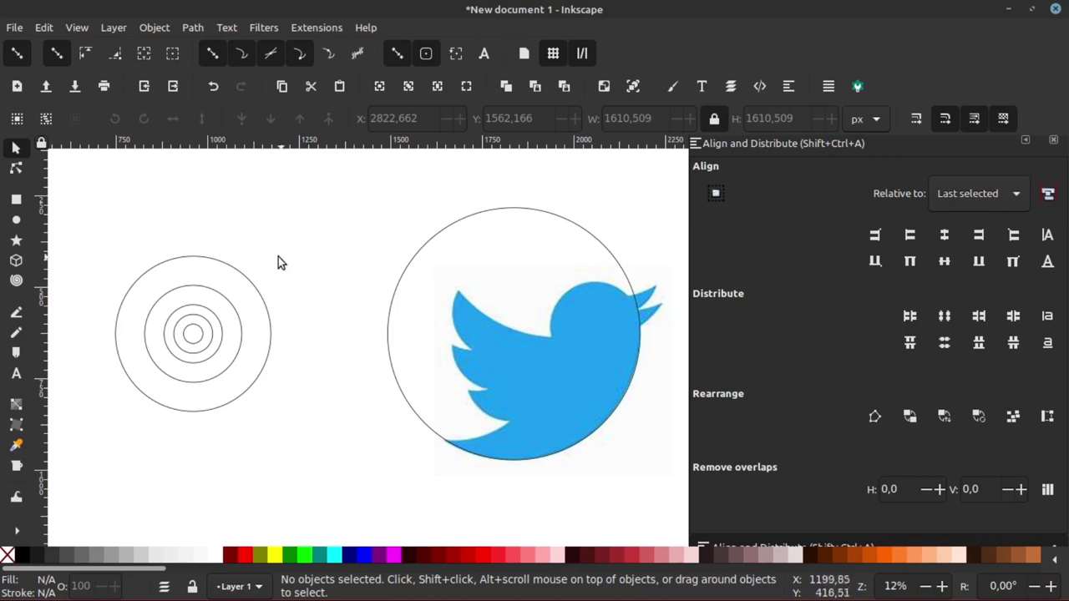
Step: Pull the largest small circle out of the set and place it below-left of the bird
left_click(271, 344)
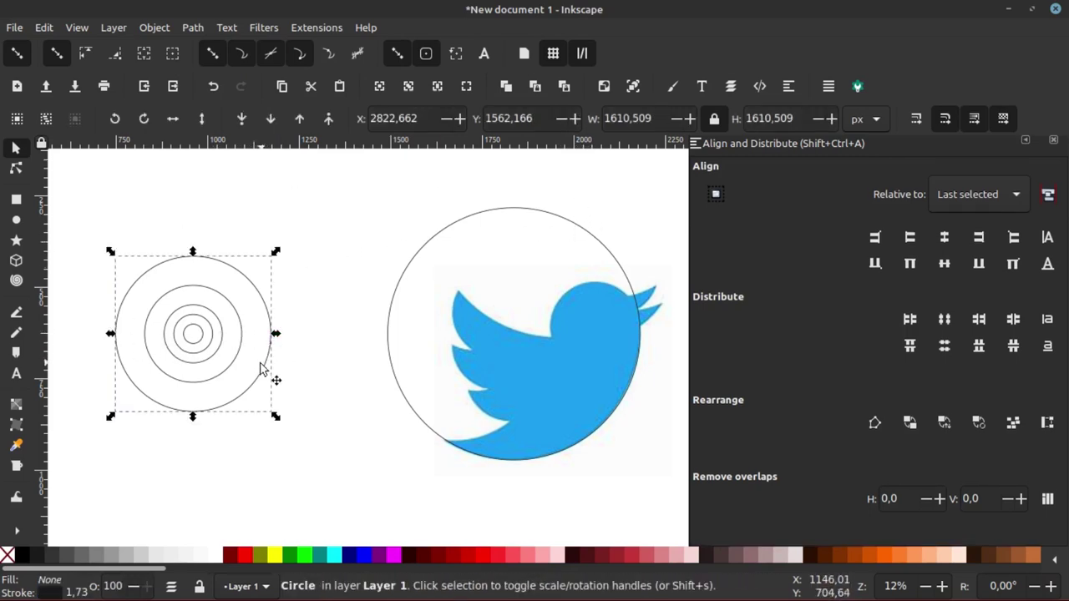
mouse_move(261, 370)
left_mouse_down()
mouse_move(377, 332)
mouse_move(623, 307)
left_mouse_up()
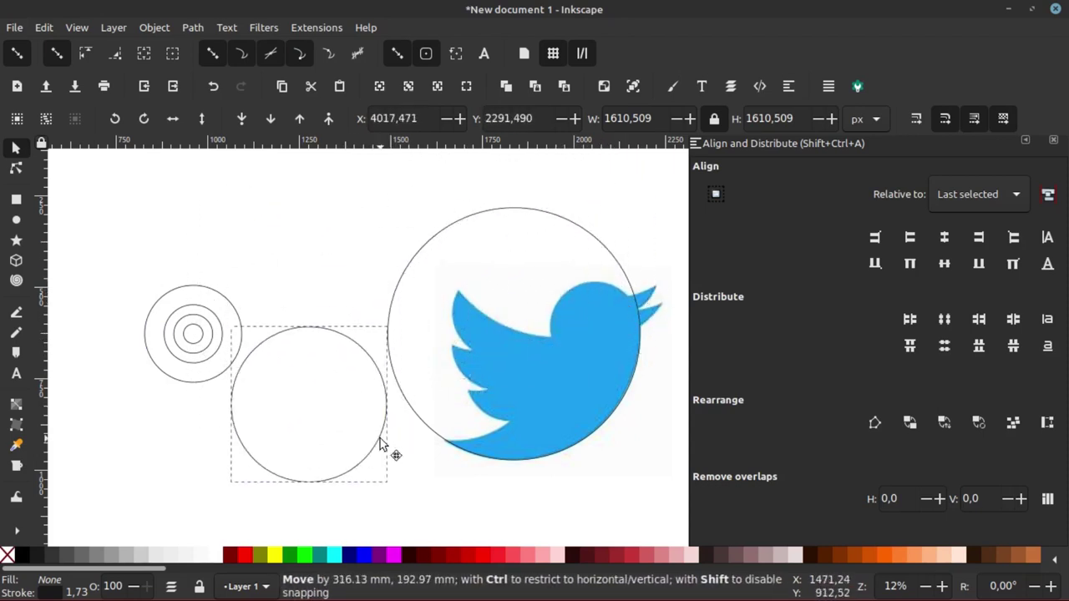
left_click_drag(623, 311, 374, 472)
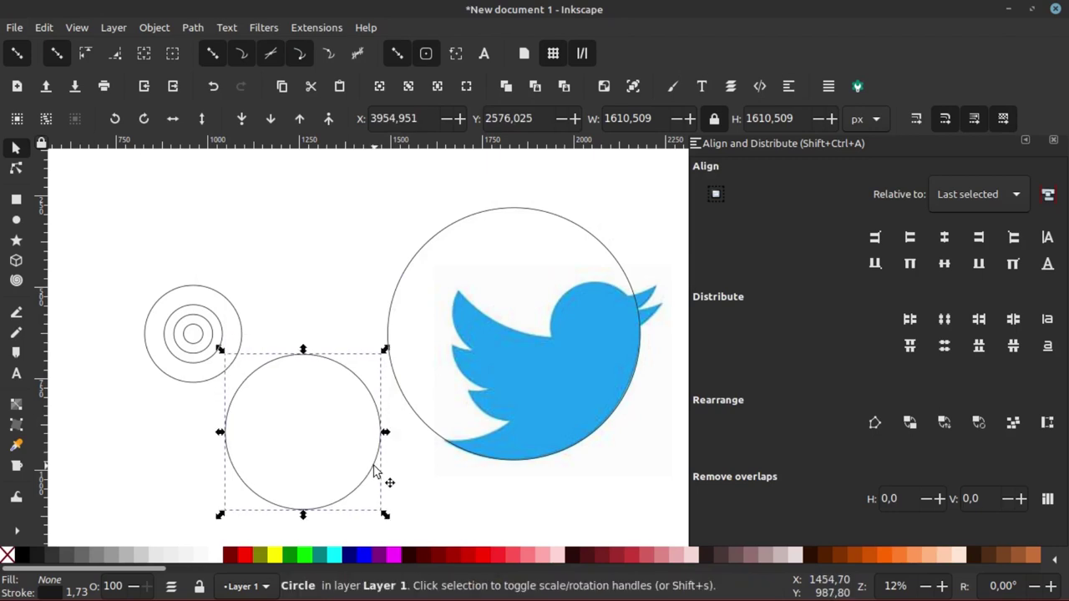
Step: With snapping off, fit the 426.114 mm circle to the wing, then pull out the next ring
left_click(20, 56)
mouse_move(363, 395)
left_mouse_down()
mouse_move(587, 255)
mouse_move(507, 327)
left_mouse_up()
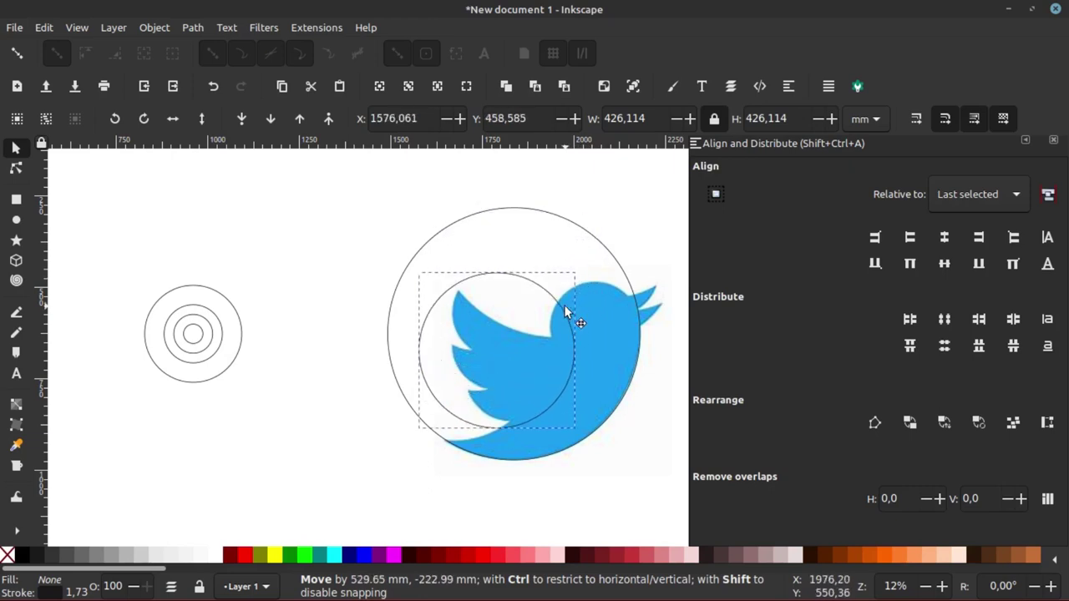
scroll(507, 390, "up", 2)
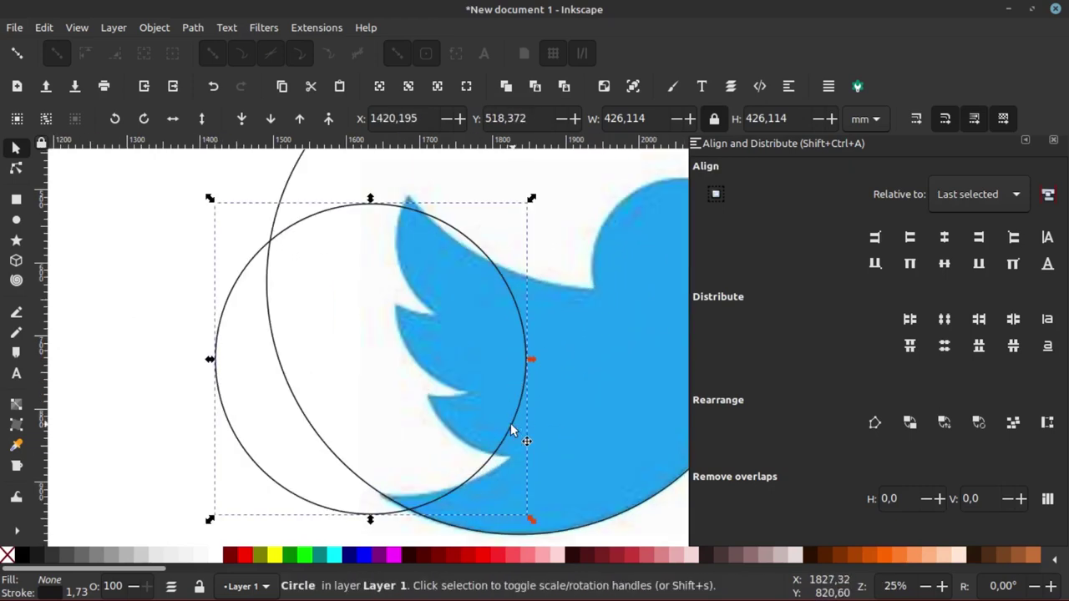
left_click_drag(513, 426, 553, 409)
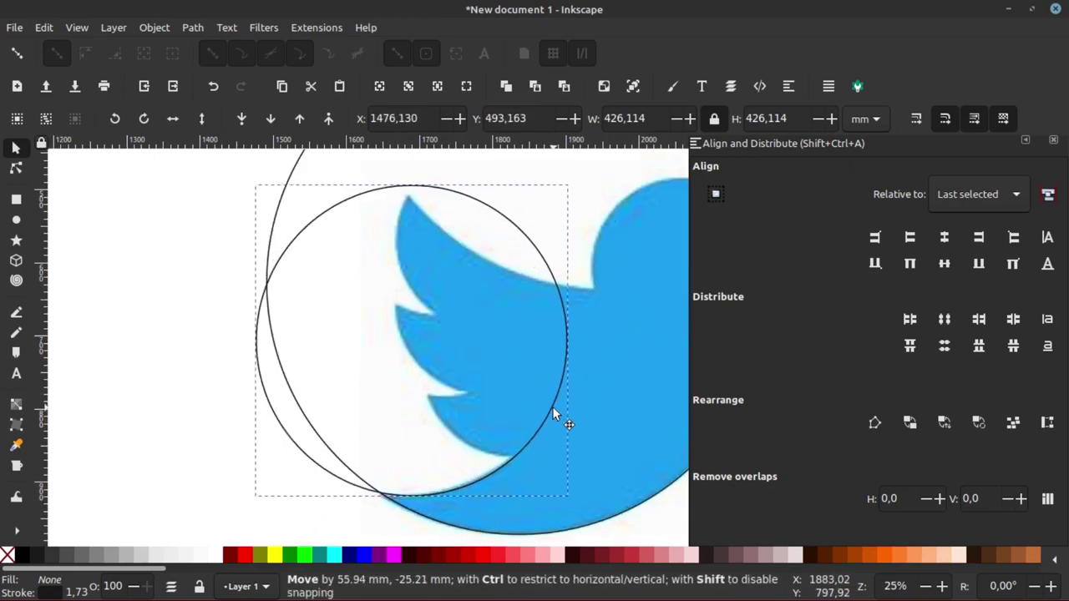
scroll(441, 440, "down", 2)
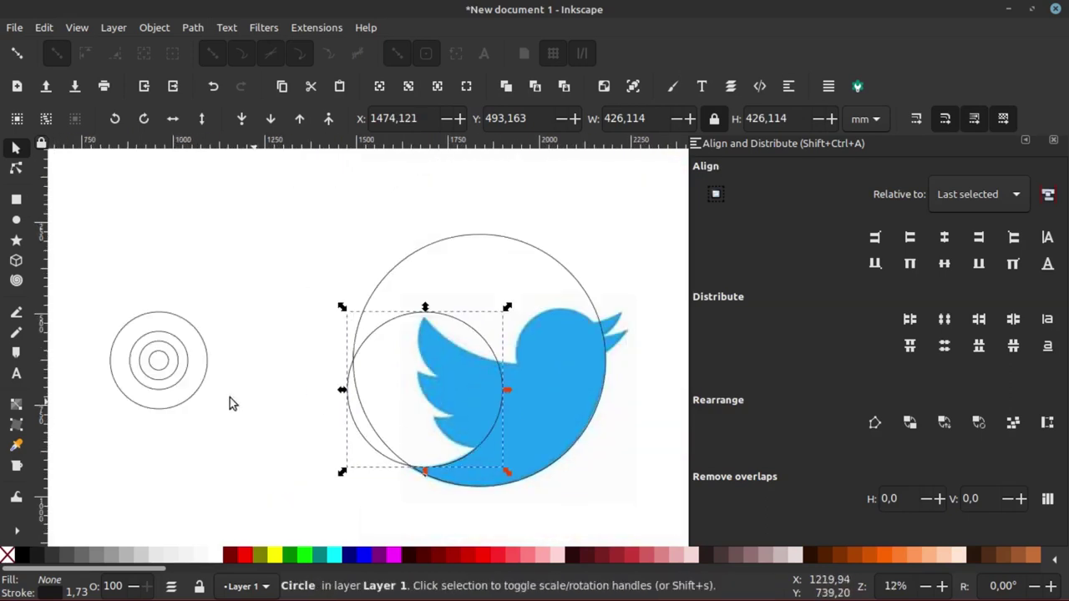
left_click(197, 394)
mouse_move(199, 397)
left_mouse_down()
mouse_move(573, 326)
mouse_move(616, 375)
mouse_move(597, 390)
mouse_move(259, 300)
left_mouse_up()
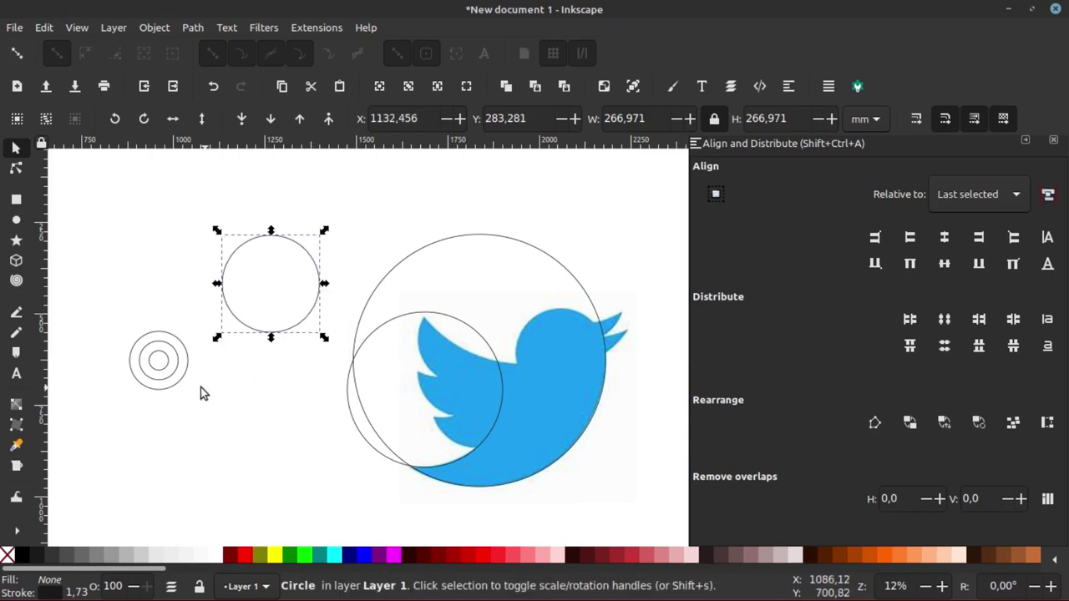
Step: Move the 266.971 mm circle from the set onto the bird's head
mouse_move(187, 382)
left_mouse_down()
mouse_move(576, 356)
mouse_move(508, 365)
left_mouse_up()
key("Escape")
left_click(291, 337)
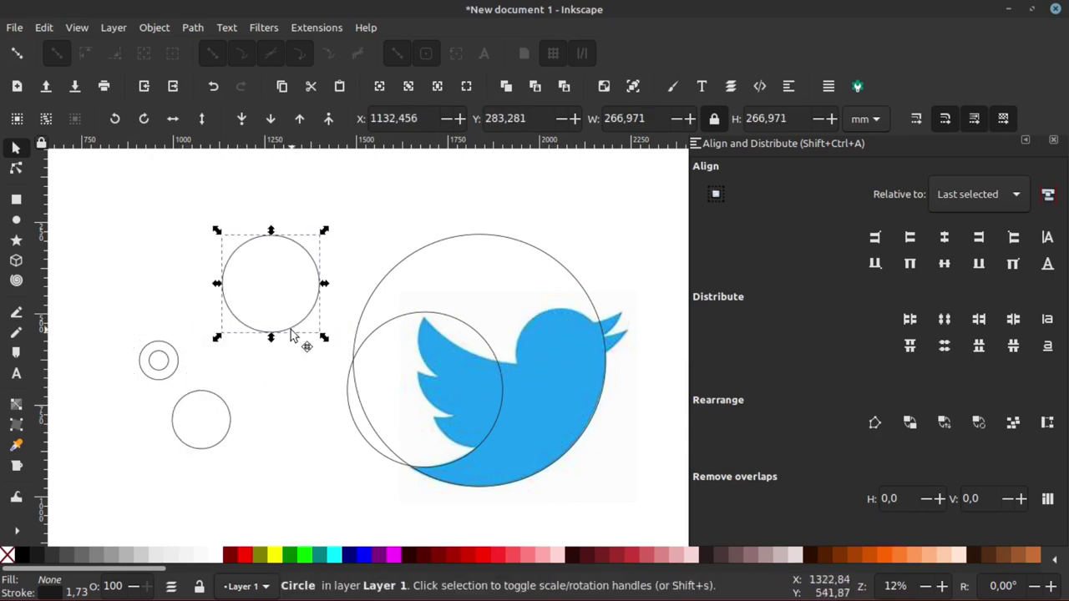
mouse_move(293, 334)
left_mouse_down()
mouse_move(538, 370)
mouse_move(590, 409)
left_mouse_up()
scroll(607, 347, "up", 2)
scroll(513, 343, "down", 1)
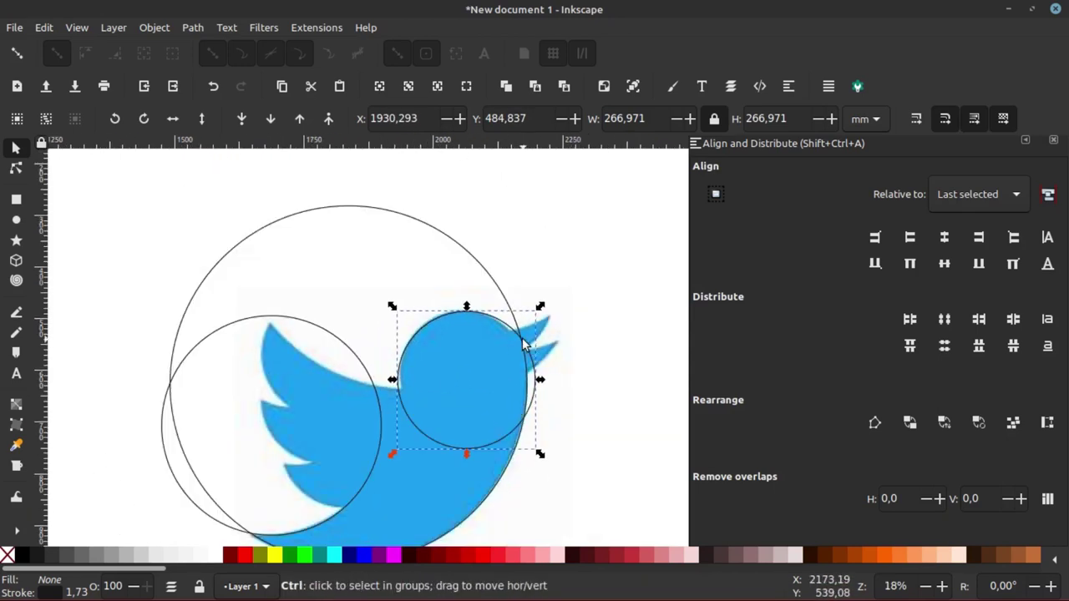
scroll(525, 343, "up", 2)
Step: Adjust the circle's position until it follows the top curve of the bird's head
mouse_move(526, 344)
left_mouse_down()
mouse_move(631, 262)
mouse_move(573, 167)
mouse_move(565, 178)
mouse_move(580, 179)
mouse_move(571, 171)
left_mouse_up()
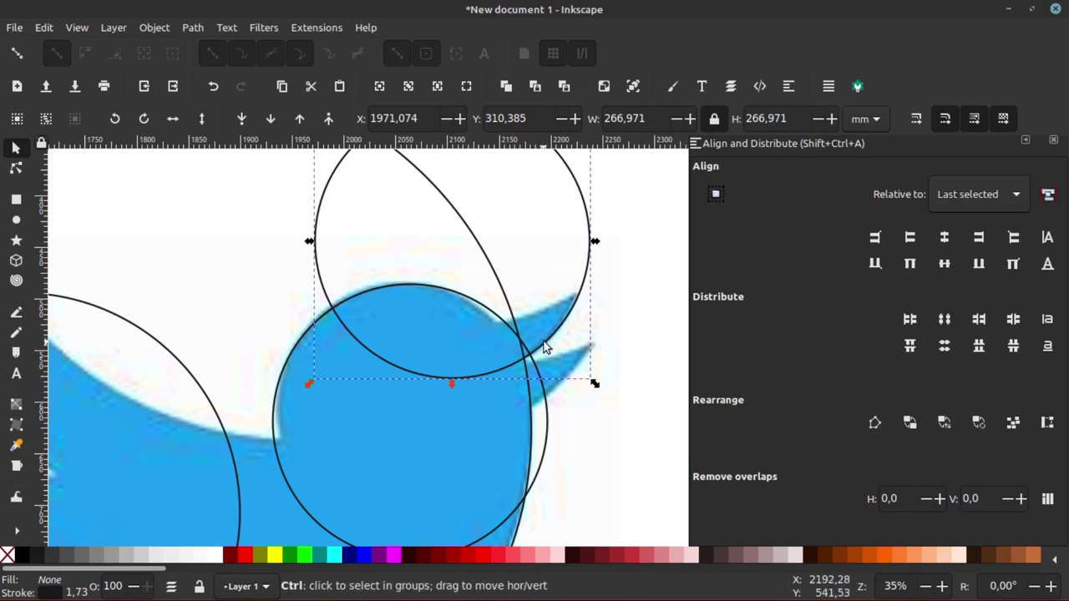
scroll(543, 343, "up", 2)
scroll(568, 308, "down", 2)
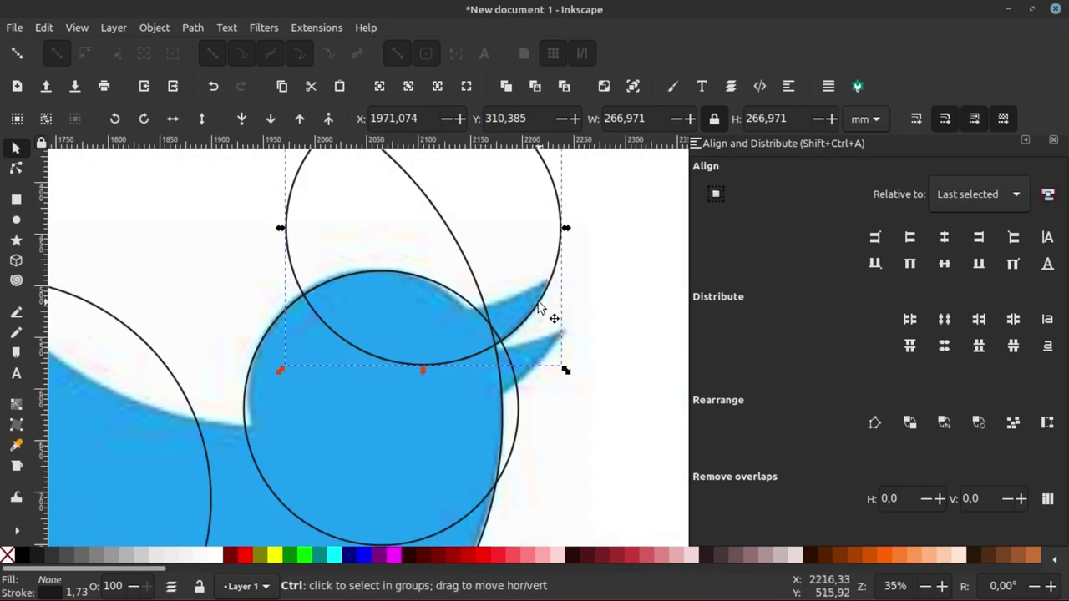
left_click_drag(543, 315, 548, 361)
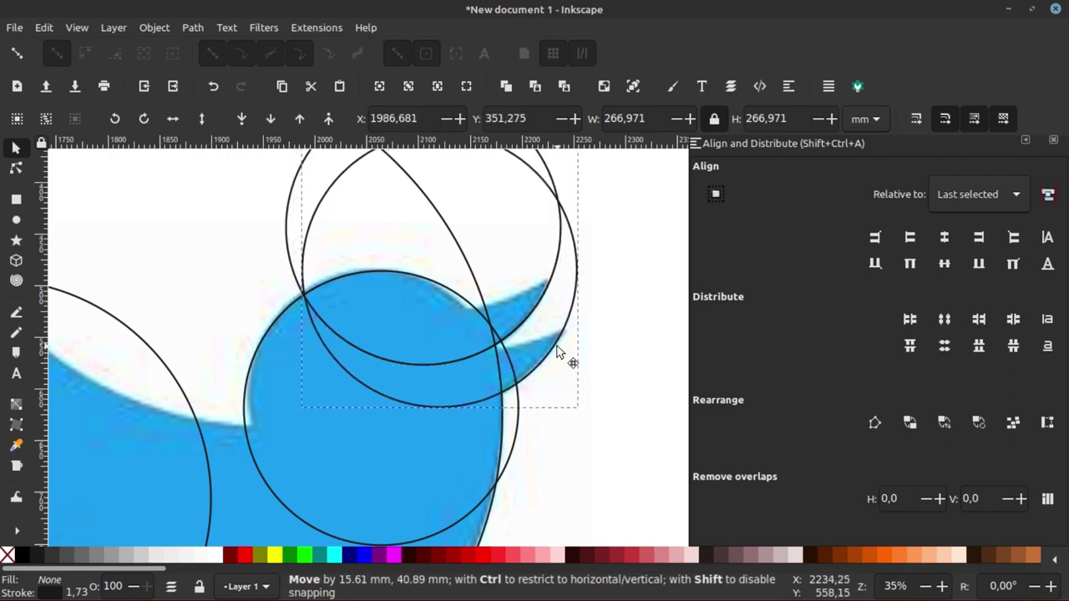
mouse_move(549, 360)
left_mouse_down()
mouse_move(612, 292)
mouse_move(570, 255)
left_mouse_up()
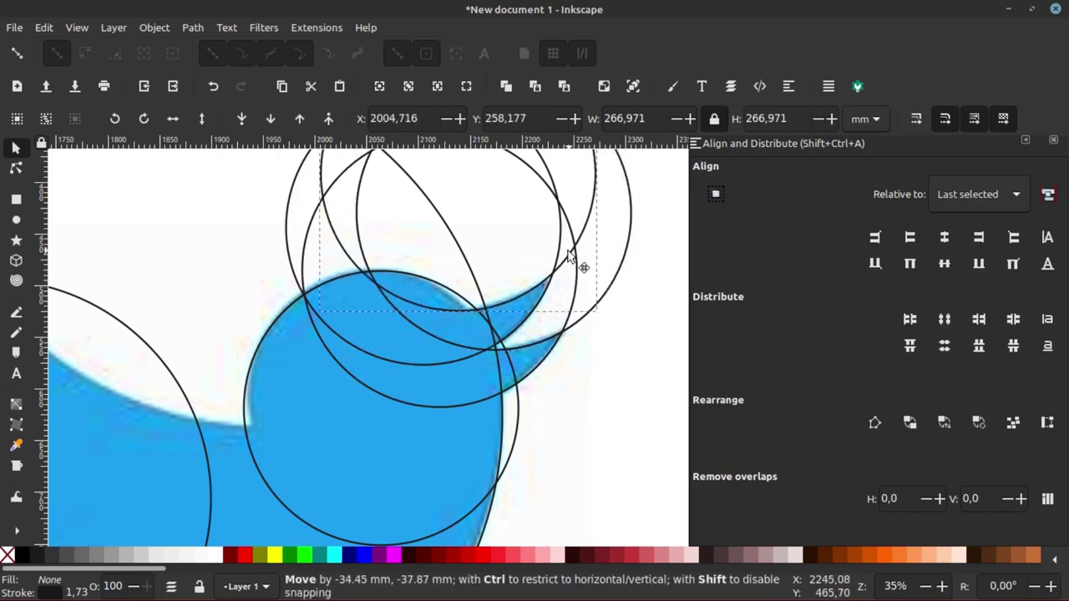
scroll(610, 318, "down", 3)
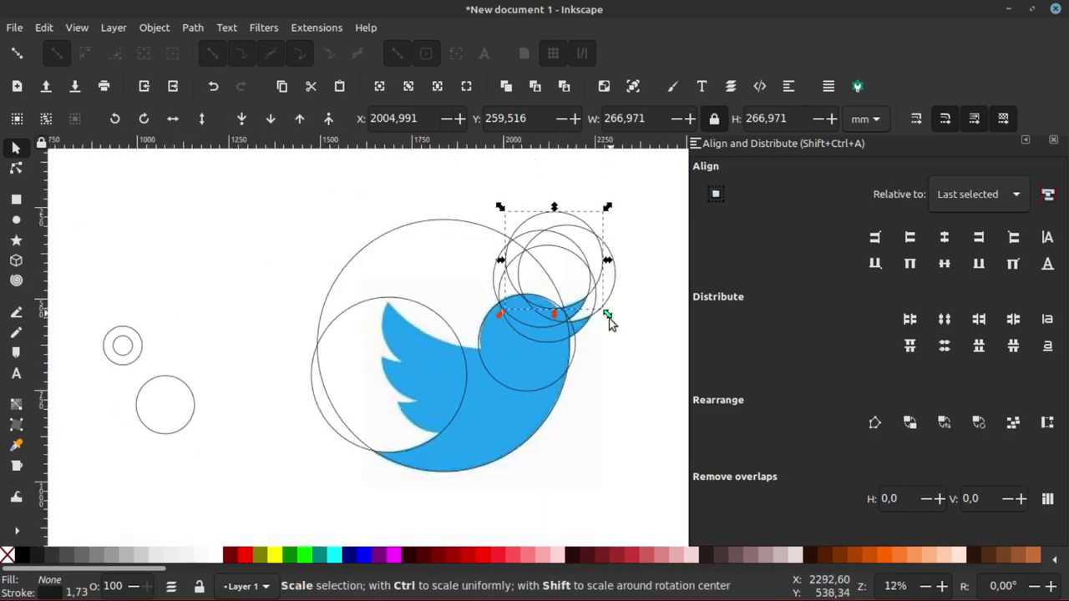
scroll(477, 358, "up", 1)
scroll(363, 267, "up", 1)
Step: Move the large left circle away from the bird and deselect it
scroll(404, 322, "down", 1)
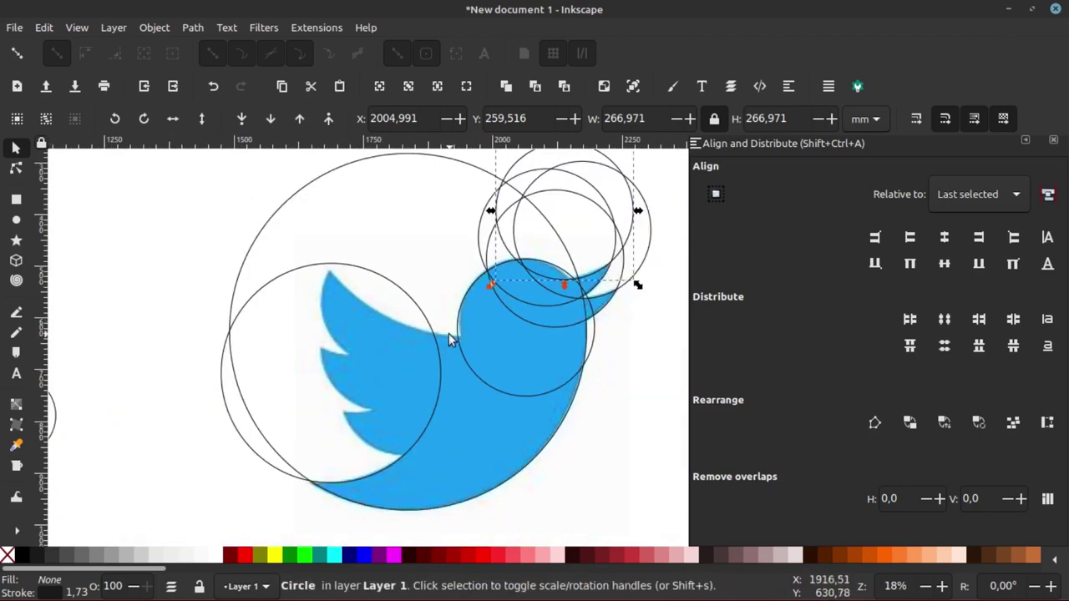
left_click(421, 433)
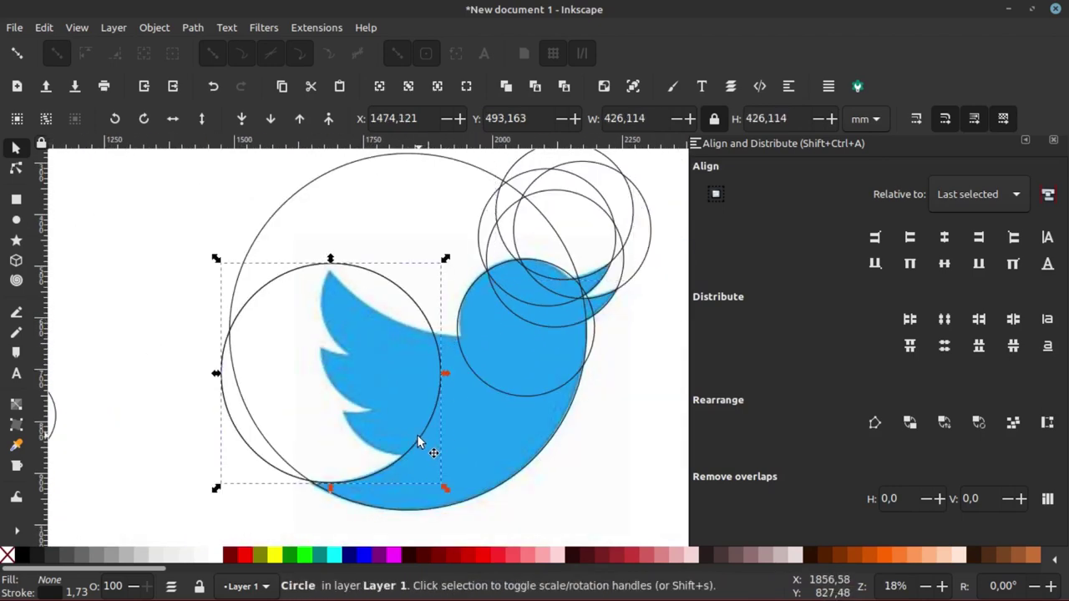
mouse_move(417, 434)
left_mouse_down()
mouse_move(465, 330)
mouse_move(516, 275)
mouse_move(435, 386)
mouse_move(534, 428)
mouse_move(566, 421)
mouse_move(200, 347)
left_mouse_up()
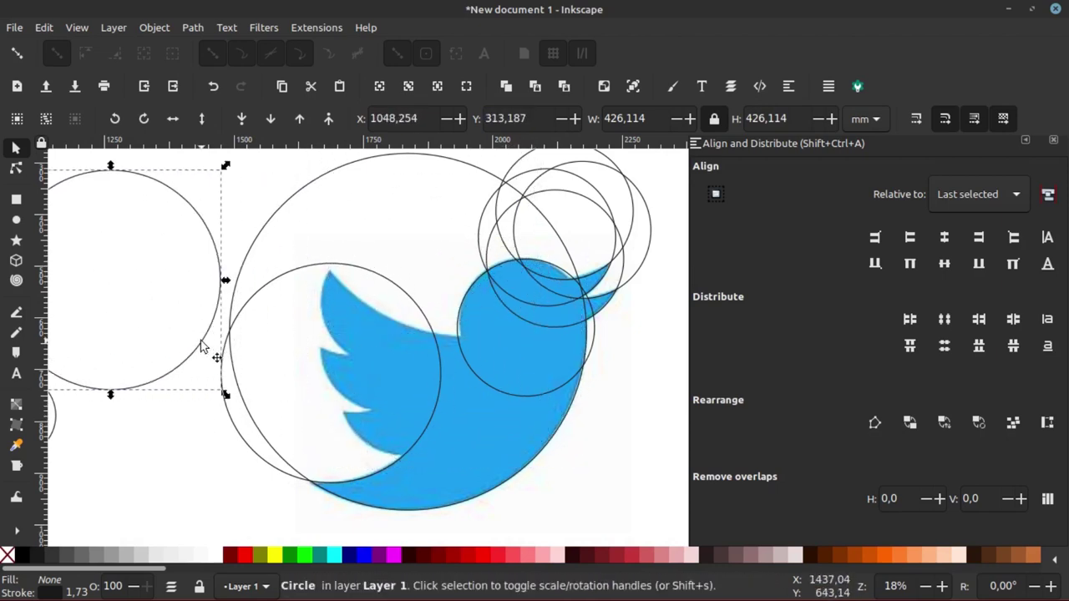
key("Escape")
scroll(215, 346, "down", 3, "ctrl")
scroll(243, 339, "up", 2, "ctrl")
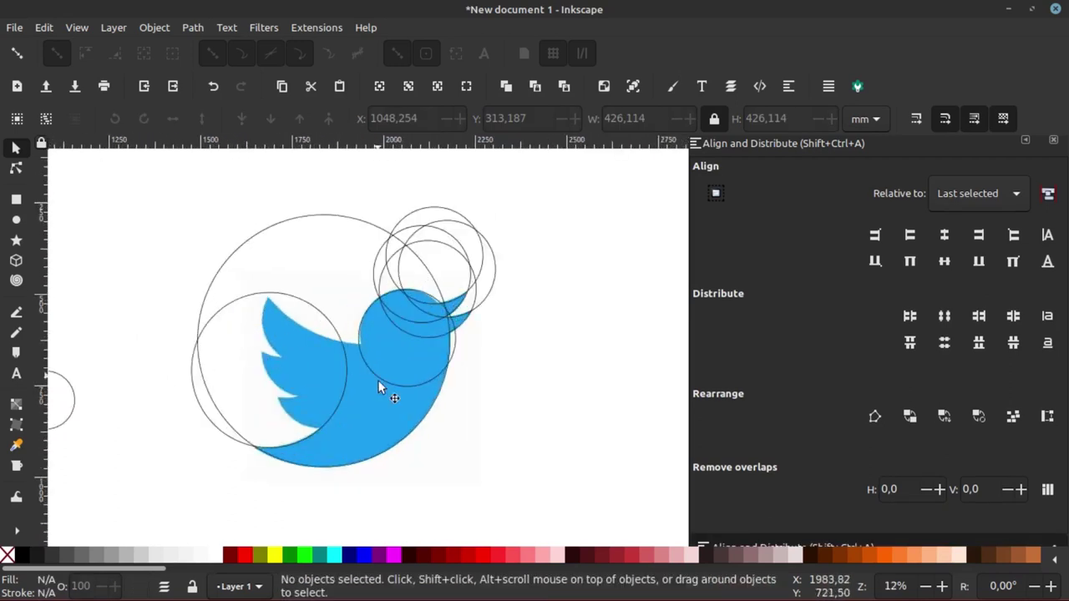
Step: Move the 266.971 mm head-sized circle down onto the wing
left_click(409, 386)
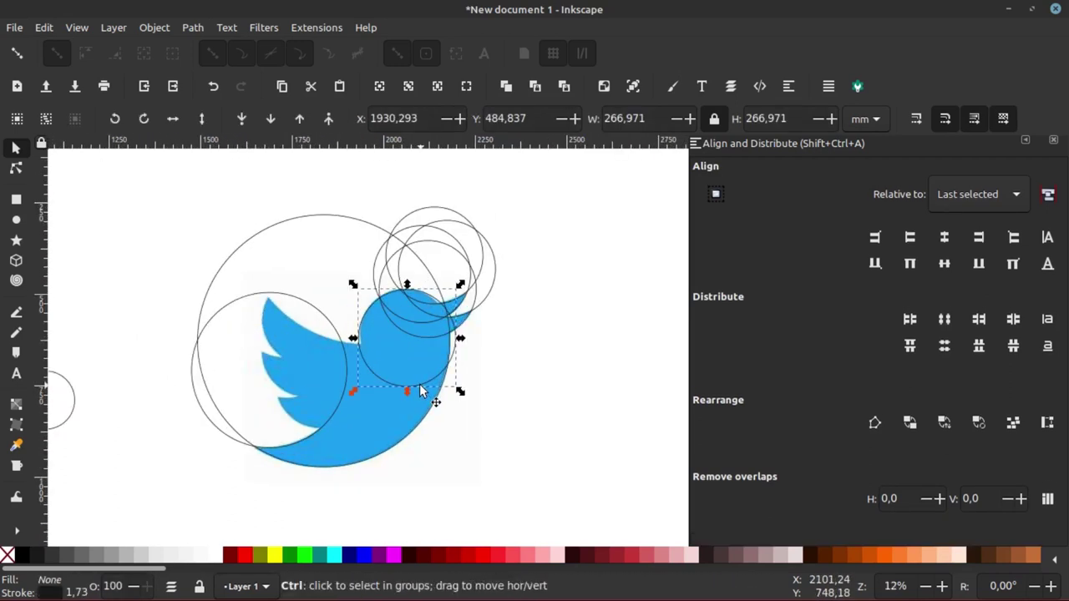
mouse_move(420, 391)
left_mouse_down()
mouse_move(322, 423)
mouse_move(368, 422)
left_mouse_up()
scroll(322, 422, "up", 4, "ctrl")
scroll(369, 421, "down", 1, "ctrl")
scroll(370, 467, "down", 2, "ctrl")
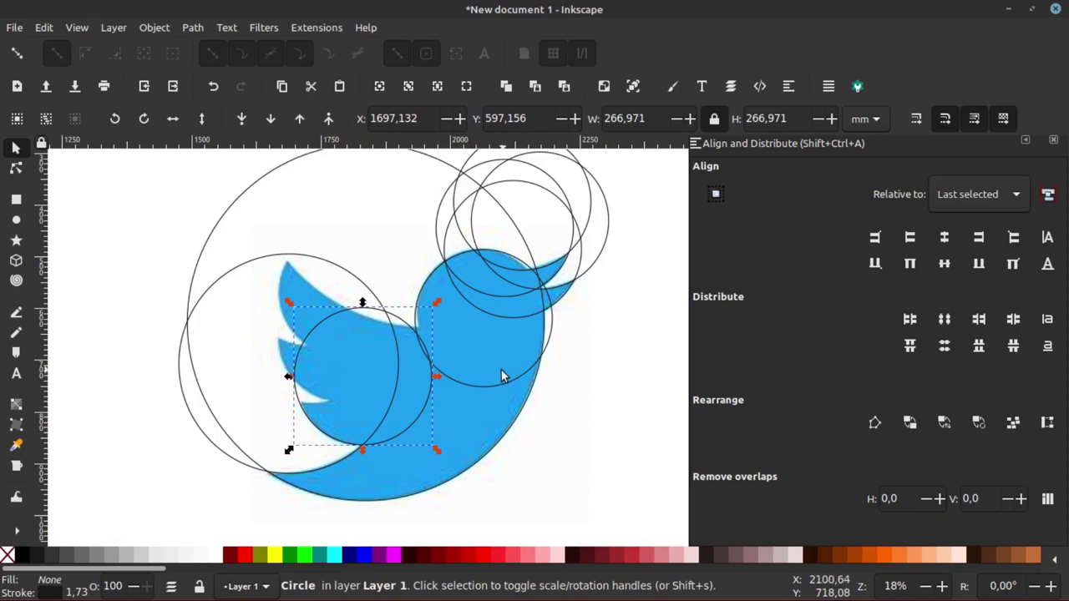
scroll(408, 438, "up", 1, "ctrl")
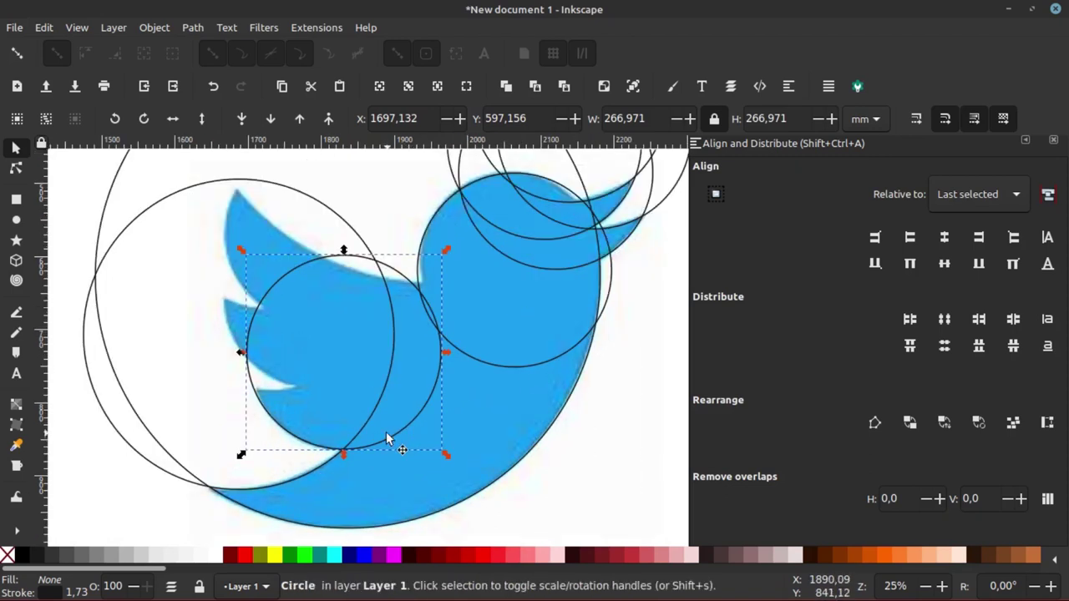
Step: Nudge the circle up-left until it traces the wing's upper curve
mouse_move(410, 424)
left_mouse_down()
mouse_move(329, 364)
mouse_move(377, 365)
mouse_move(376, 395)
left_mouse_up()
scroll(349, 376, "up", 2)
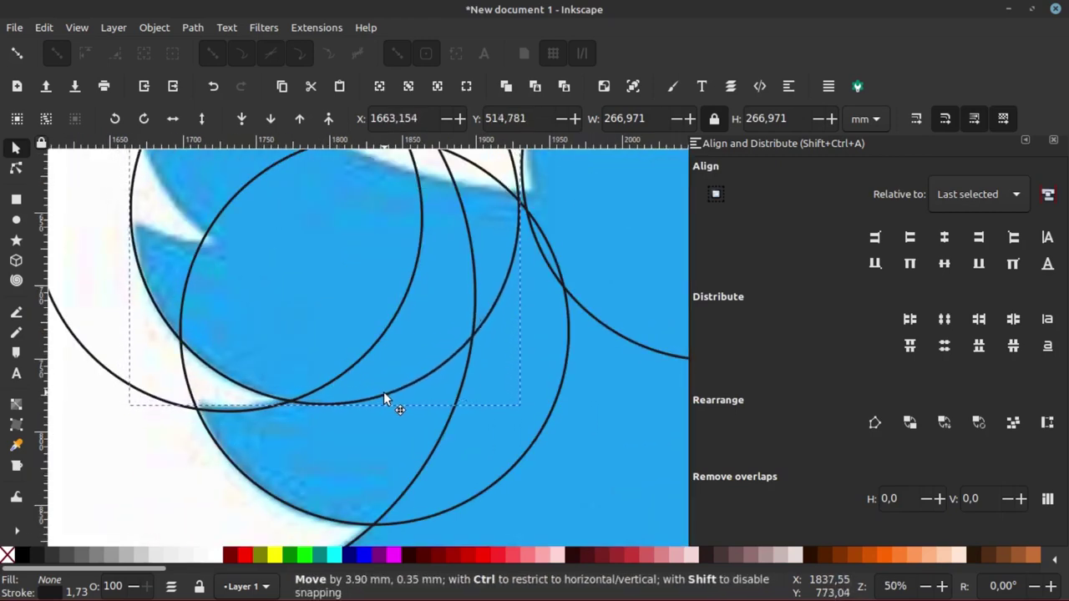
left_click_drag(376, 395, 383, 399)
scroll(327, 438, "down", 2)
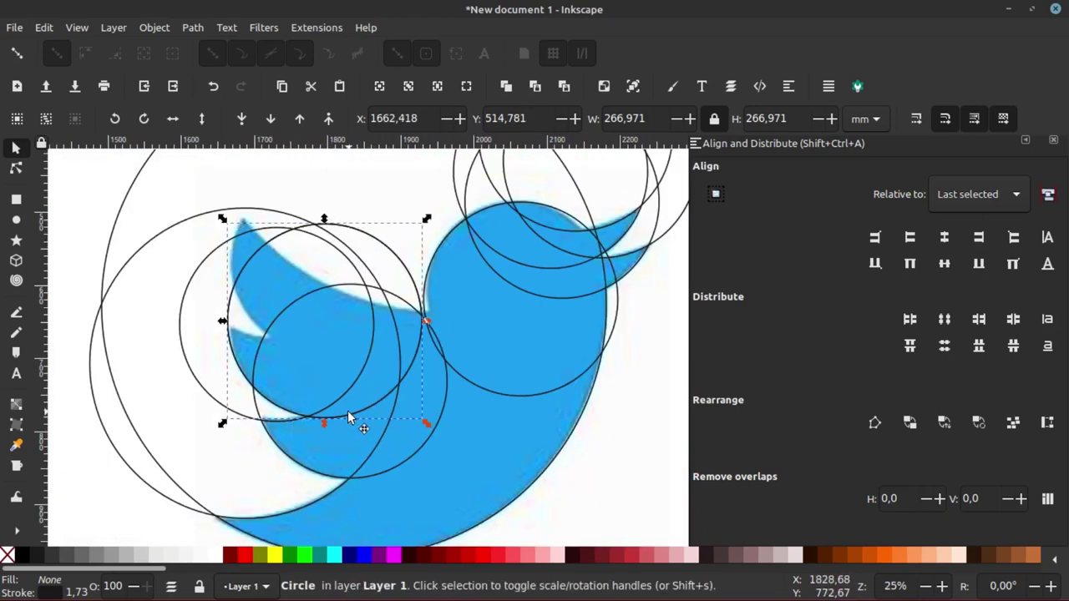
mouse_move(347, 410)
left_mouse_down()
mouse_move(328, 363)
mouse_move(351, 345)
mouse_move(320, 347)
mouse_move(346, 365)
mouse_move(282, 333)
mouse_move(275, 344)
left_mouse_up()
scroll(334, 298, "down", 2)
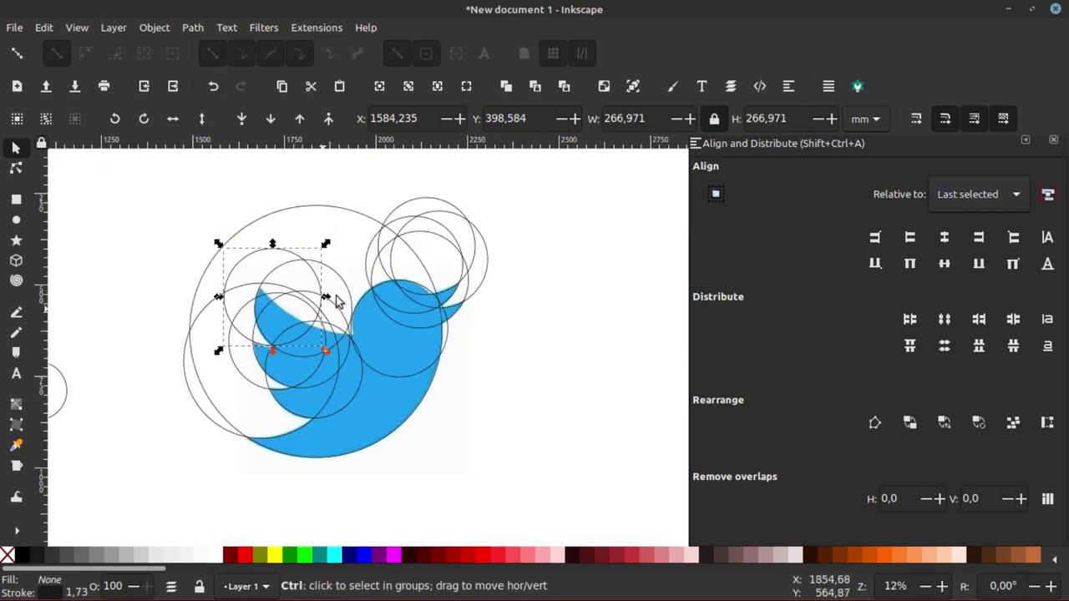
scroll(240, 233, "up", 2)
scroll(404, 359, "down", 2)
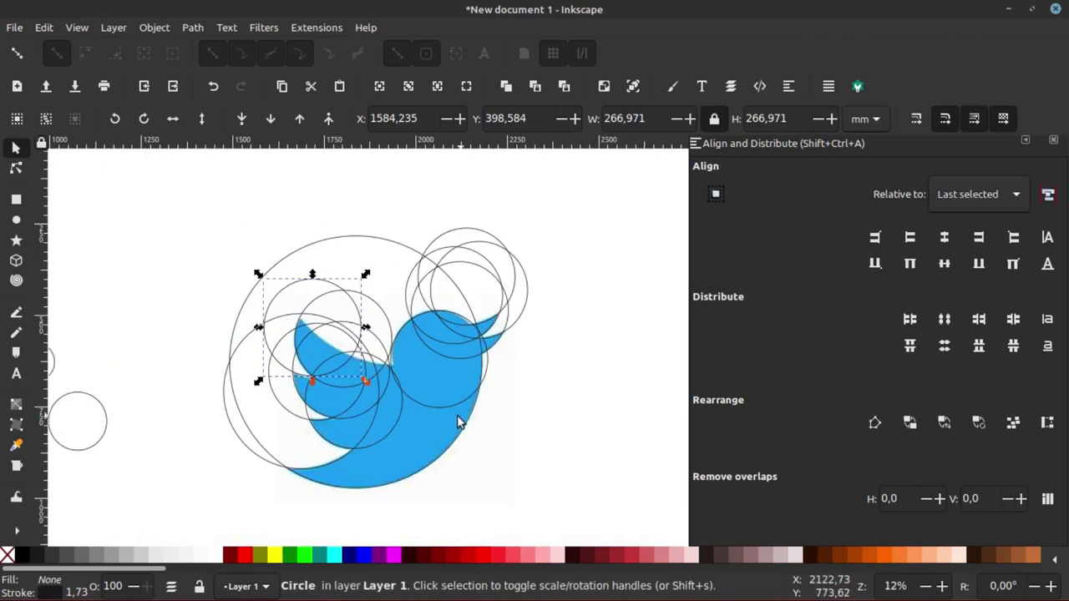
left_click(396, 248)
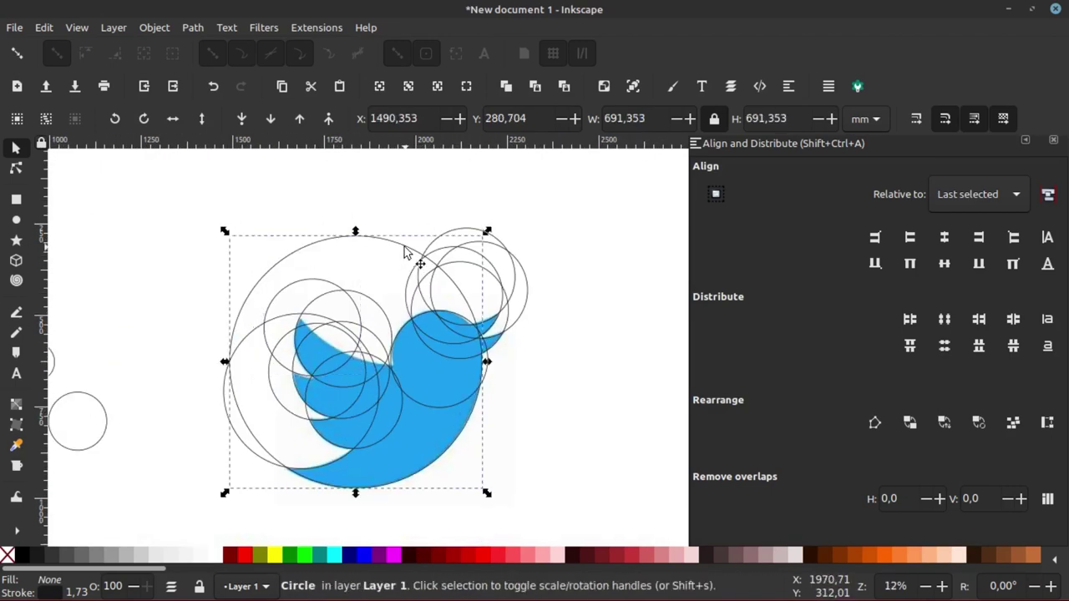
Step: Duplicate the 691.353 mm circle and move the copy up until its bottom touches the wing-head dip
key("ctrl+d")
left_click_drag(403, 249, 448, 157)
scroll(413, 368, "up", 3)
scroll(376, 438, "up", 2)
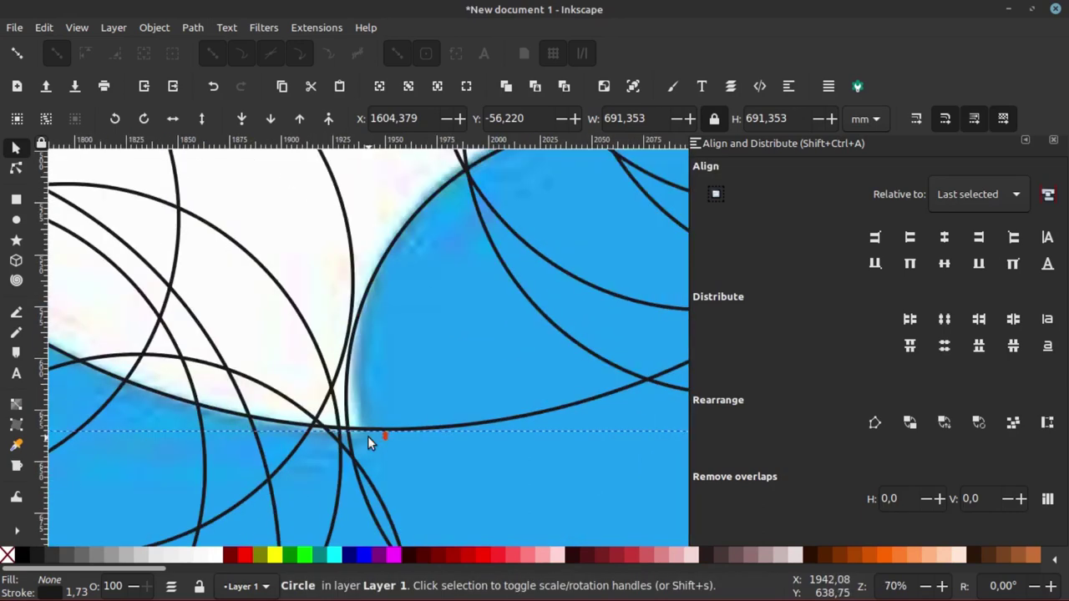
scroll(371, 448, "down", 1)
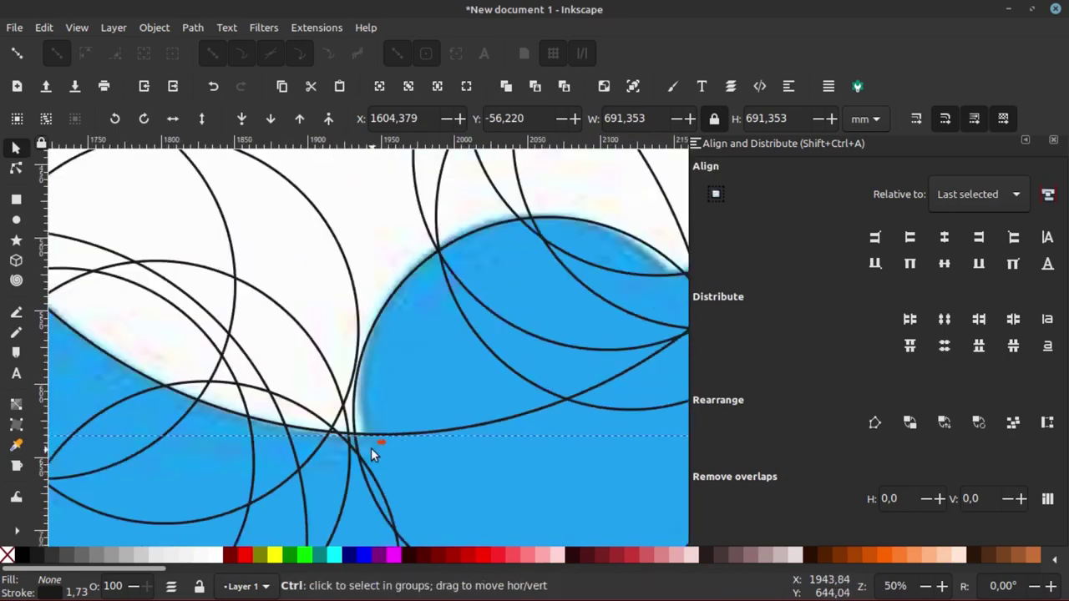
scroll(380, 392, "down", 3)
scroll(441, 342, "down", 1)
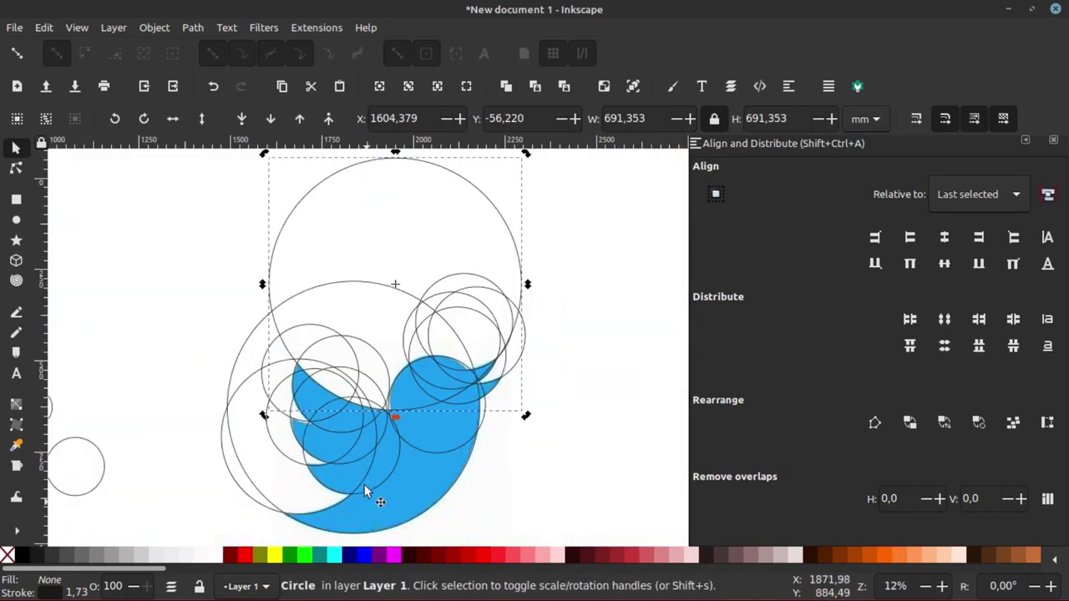
scroll(344, 446, "up", 1)
scroll(422, 396, "down", 1)
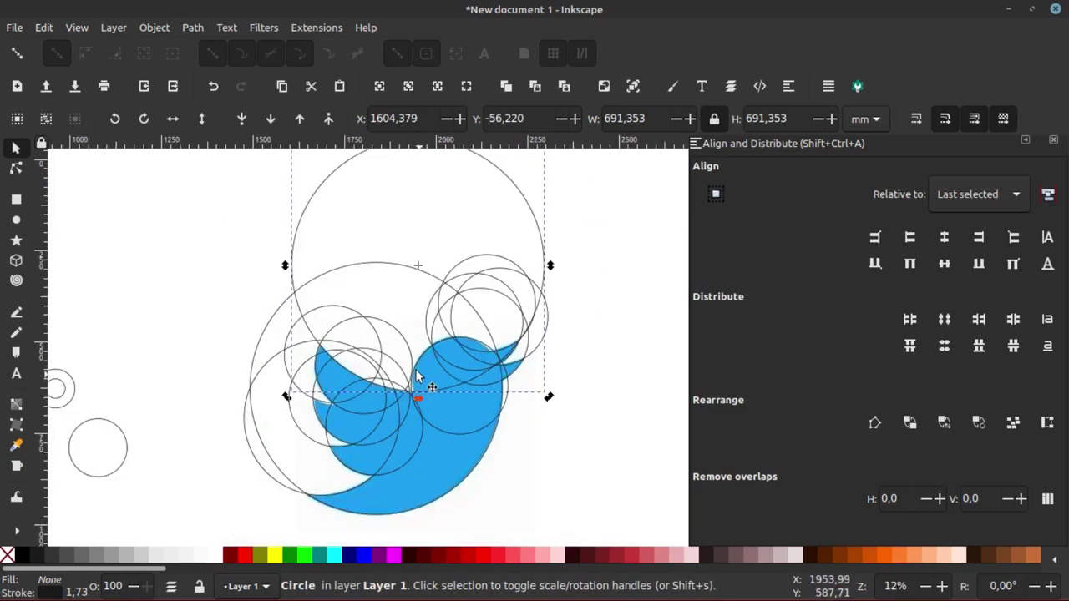
scroll(495, 383, "down", 2)
left_click(496, 385)
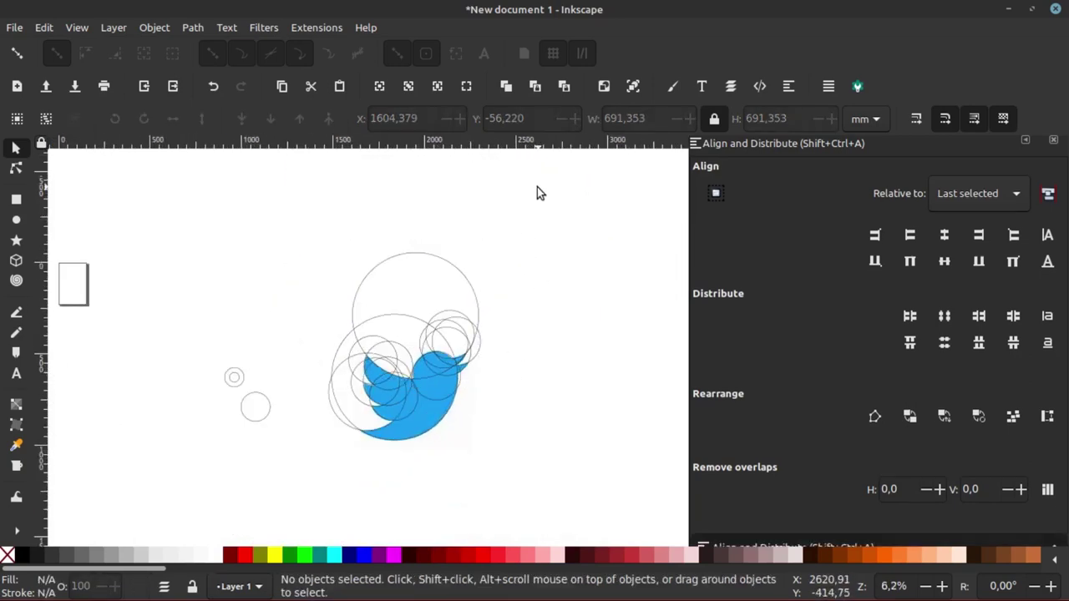
Step: Select all 13 construction circles and drag a copy to the right of the bird
left_click_drag(537, 193, 298, 489)
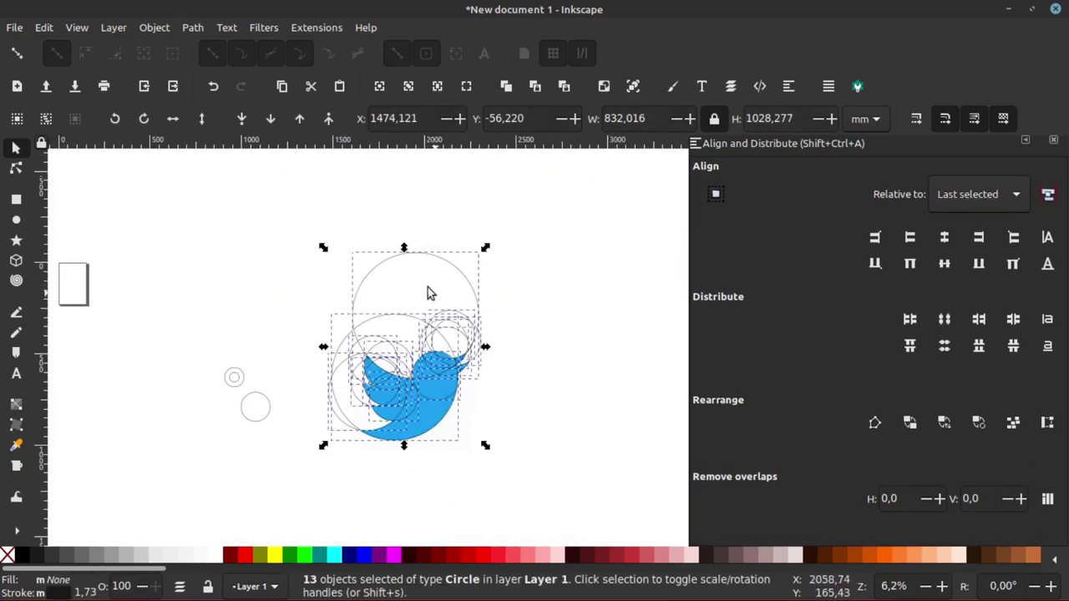
scroll(355, 322, "down", 2)
scroll(367, 327, "up", 1)
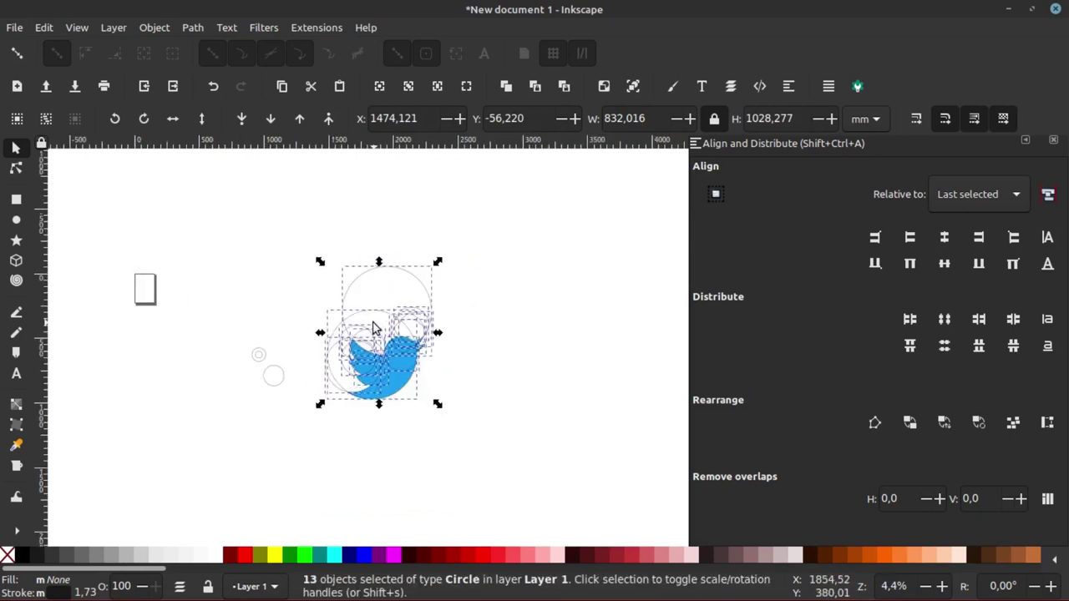
left_click_drag(393, 328, 597, 328)
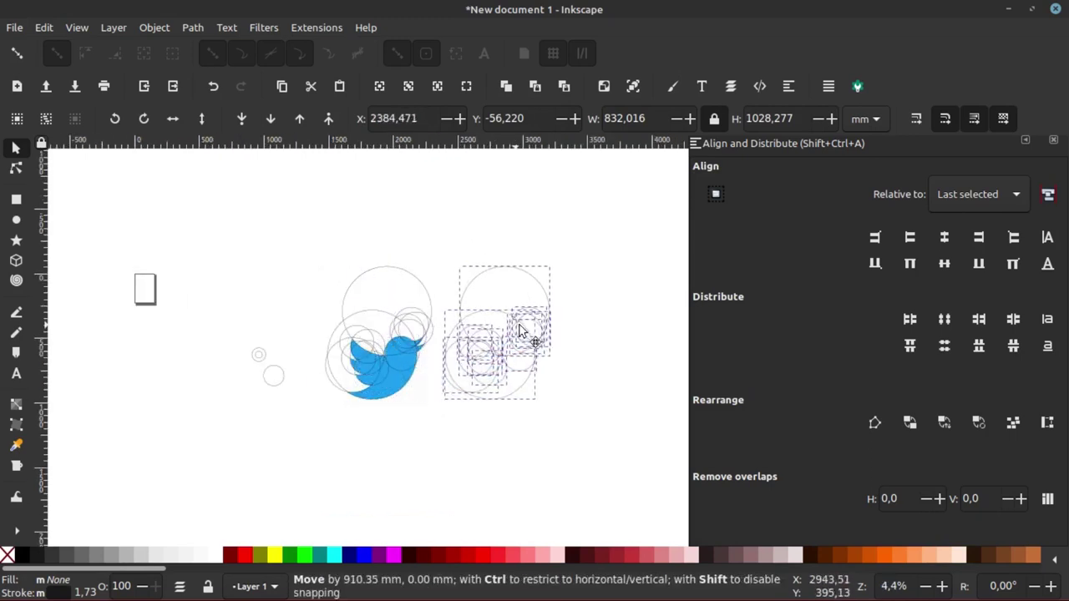
Step: Combine the 13 copied circles into a single 52-node path
scroll(602, 364, "up", 1)
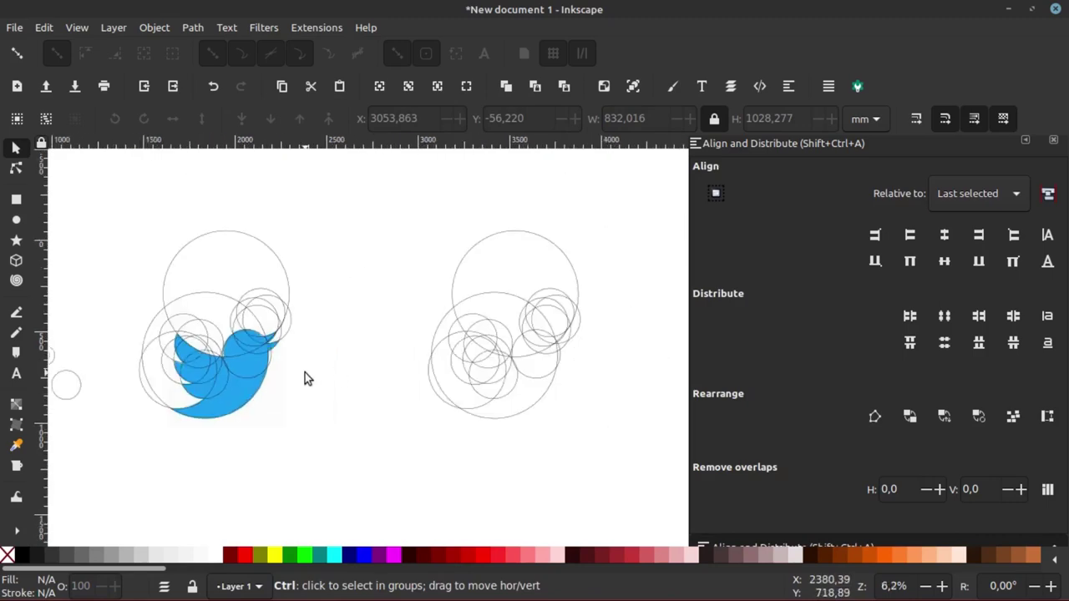
scroll(492, 272, "up", 1)
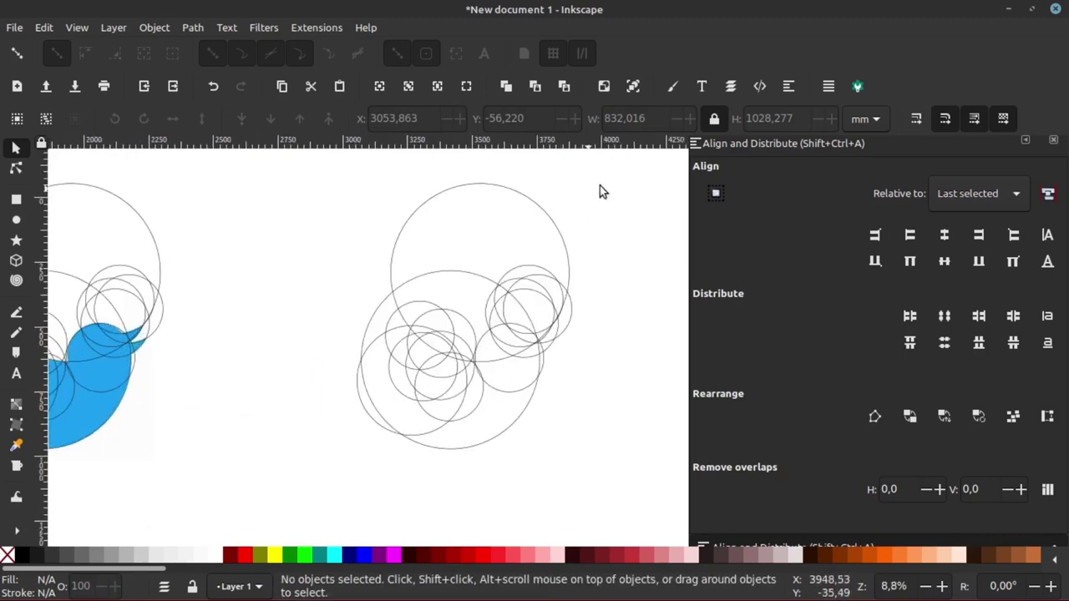
left_click_drag(640, 163, 274, 511)
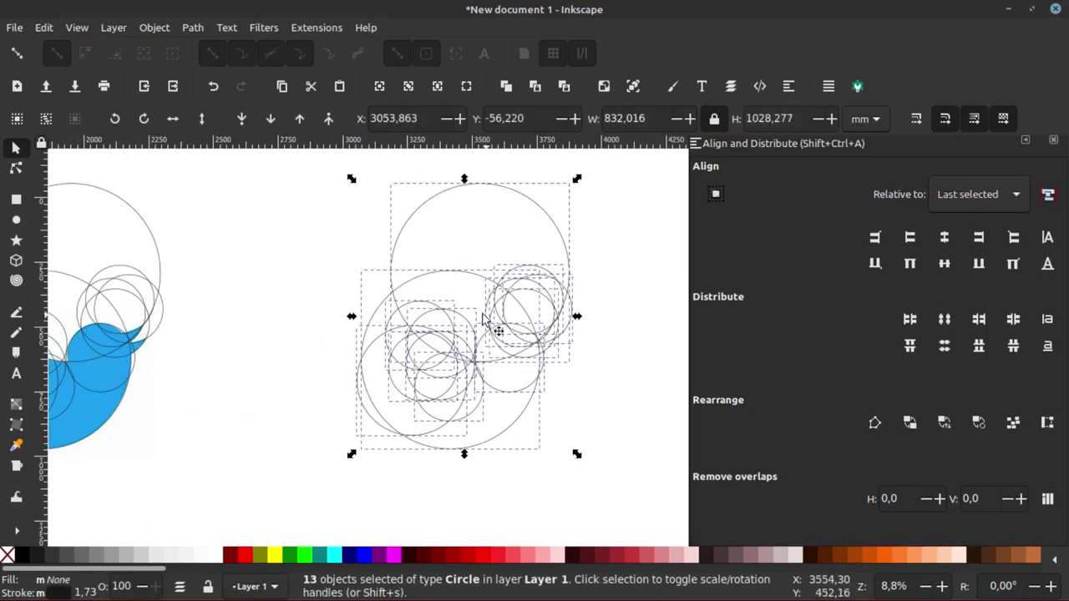
left_click(193, 28)
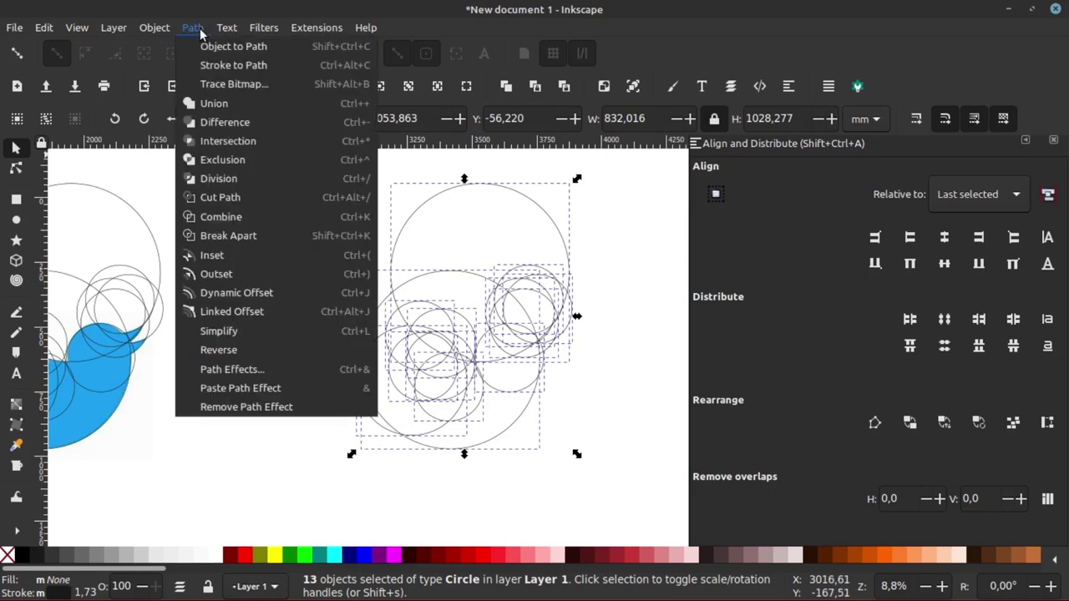
left_click(223, 219)
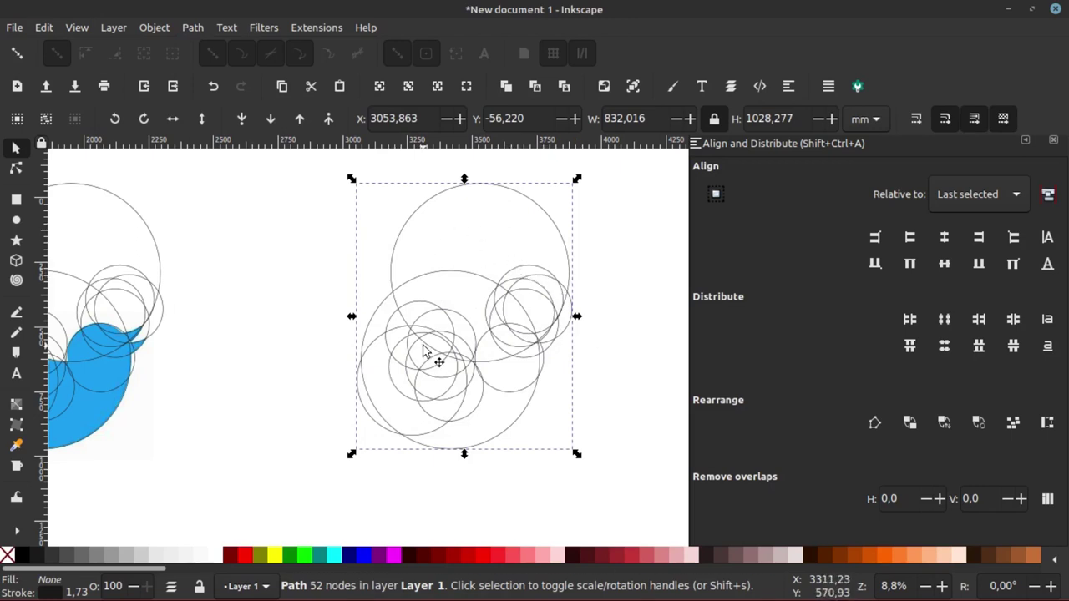
scroll(426, 341, "down", 1)
left_click(599, 302)
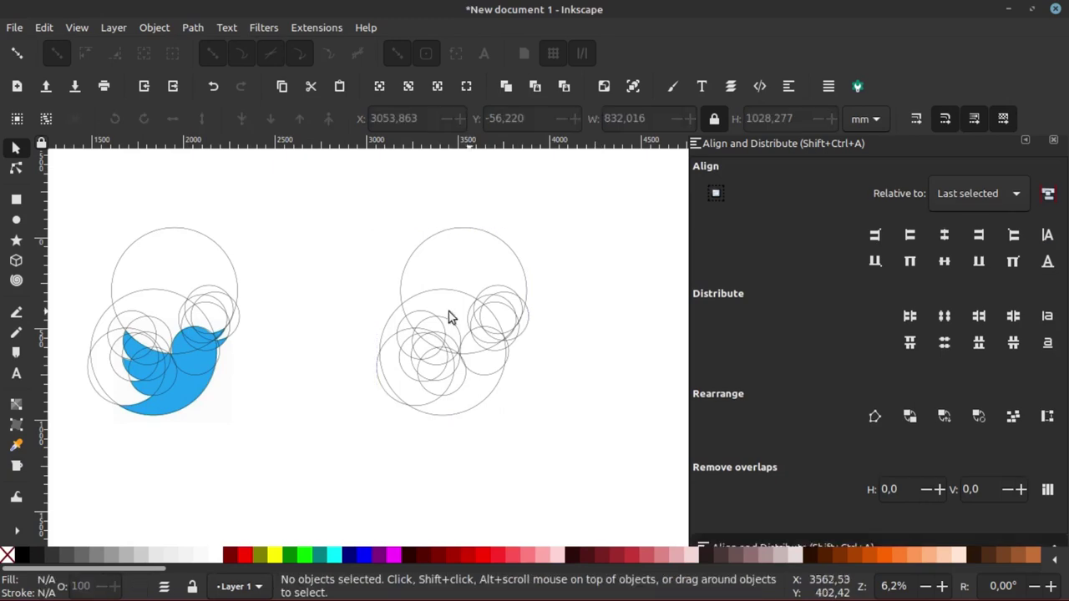
scroll(451, 338, "up", 1)
Step: Draw a rectangle over the right circle group and fill it with the bird's blue
left_click(15, 200)
scroll(390, 257, "down", 1)
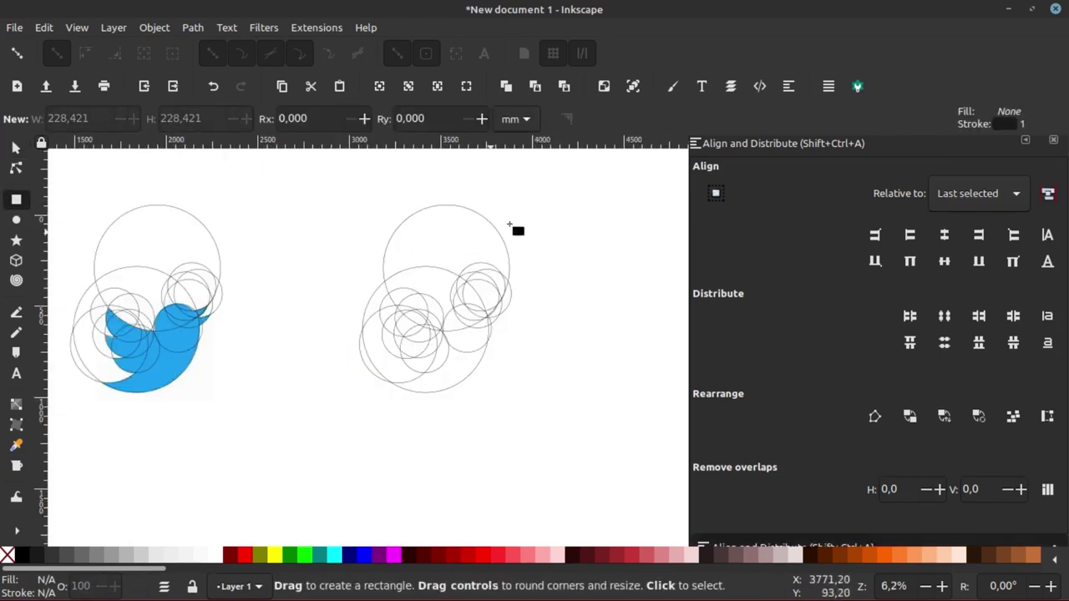
left_click_drag(564, 171, 271, 441)
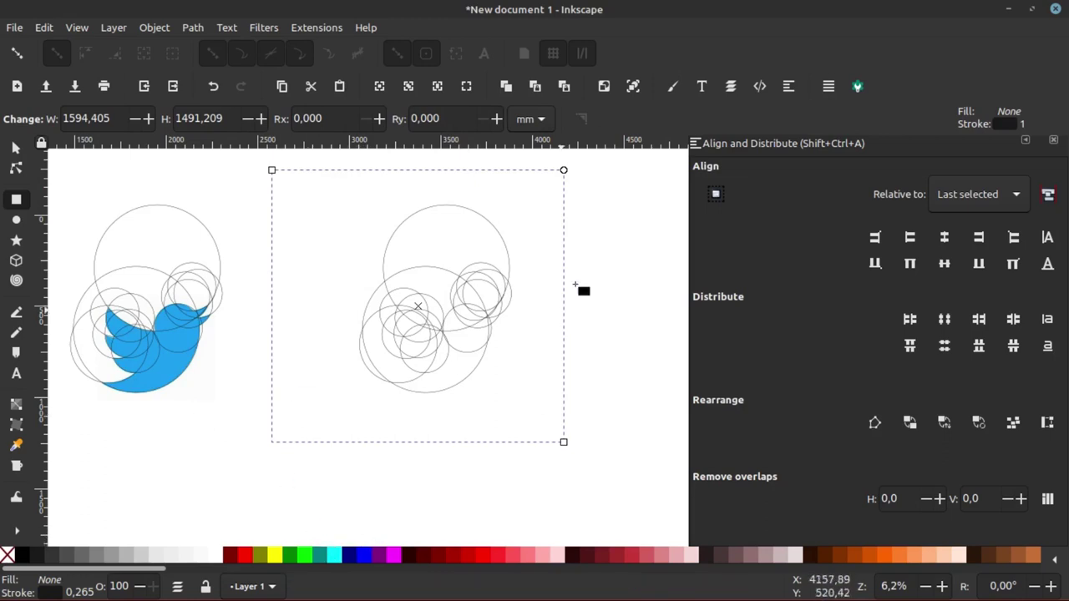
left_click(16, 442)
left_click(186, 374)
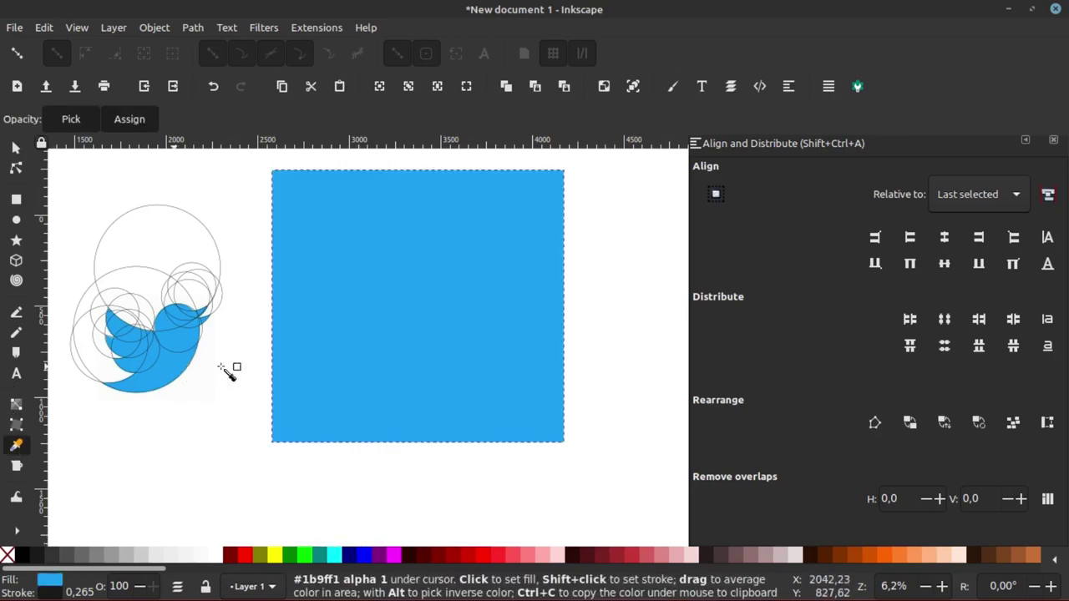
Step: Lower the rectangle beneath the circles and select the circles together with the rectangle
left_click(16, 148)
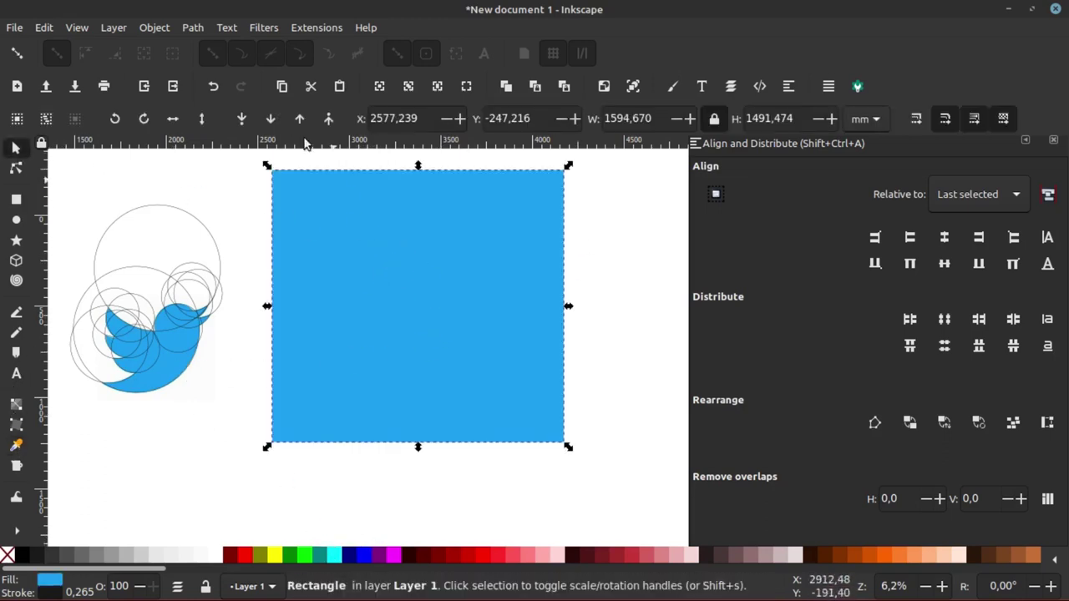
left_click(241, 121)
left_click(597, 266)
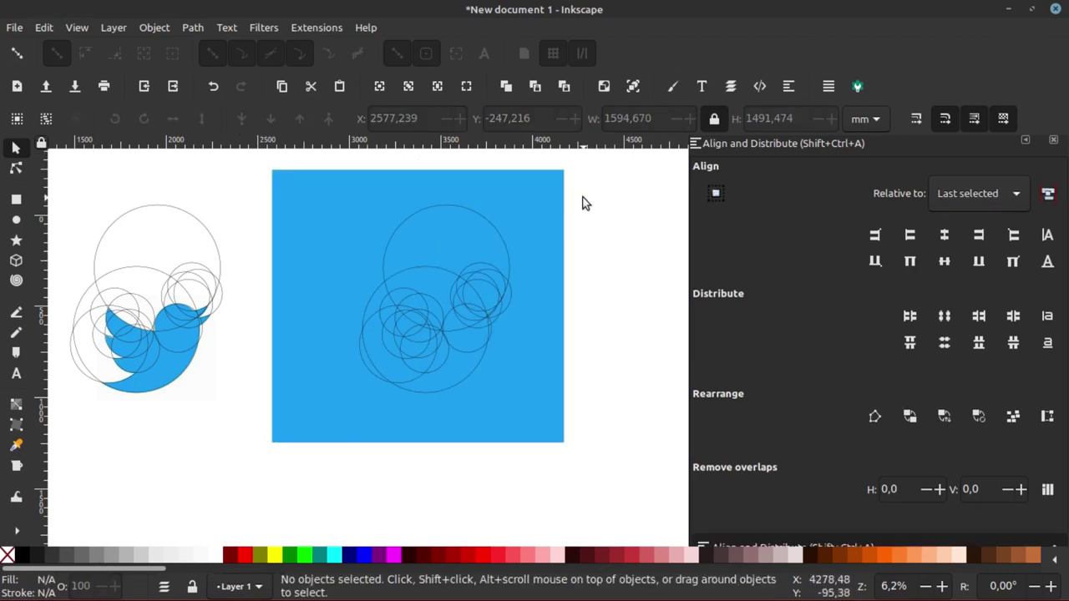
left_click_drag(616, 192, 271, 402)
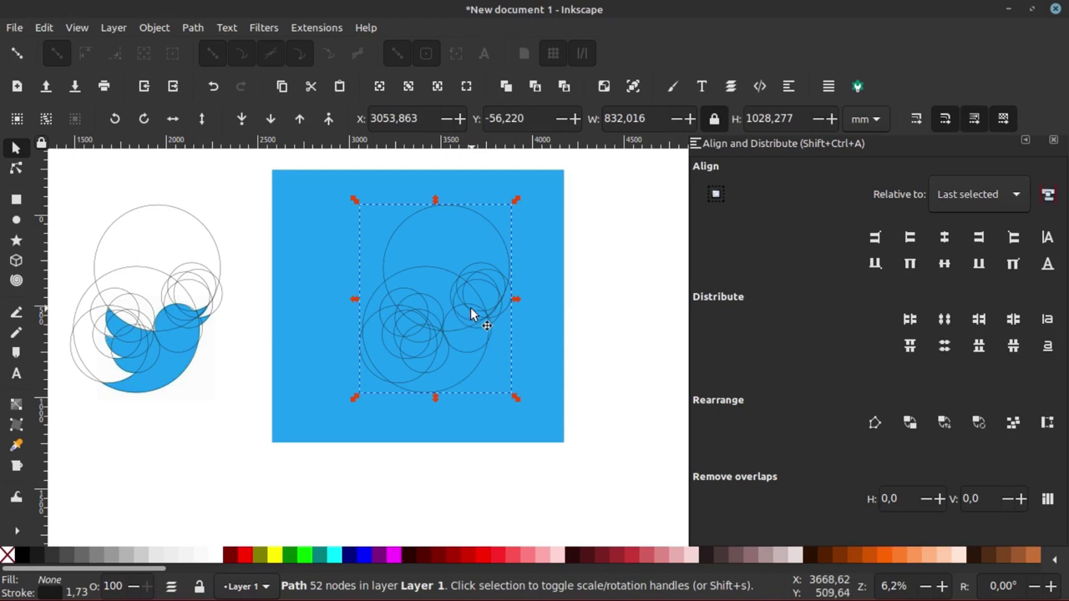
key("shift")
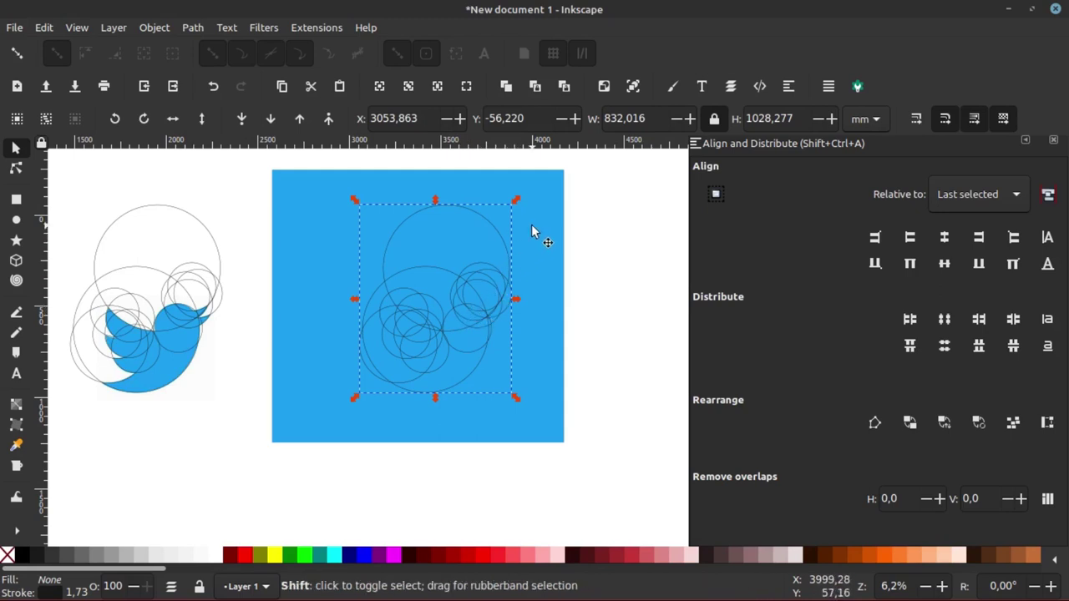
left_click(532, 232, "shift")
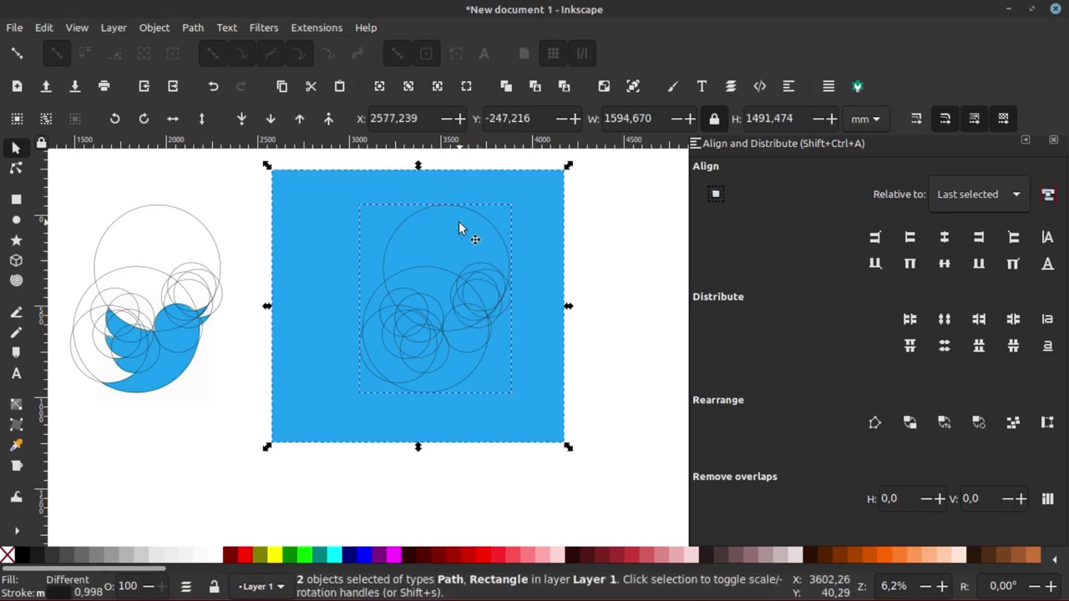
Step: Divide the blue rectangle by the circle path and delete the outer square piece
left_click(189, 31)
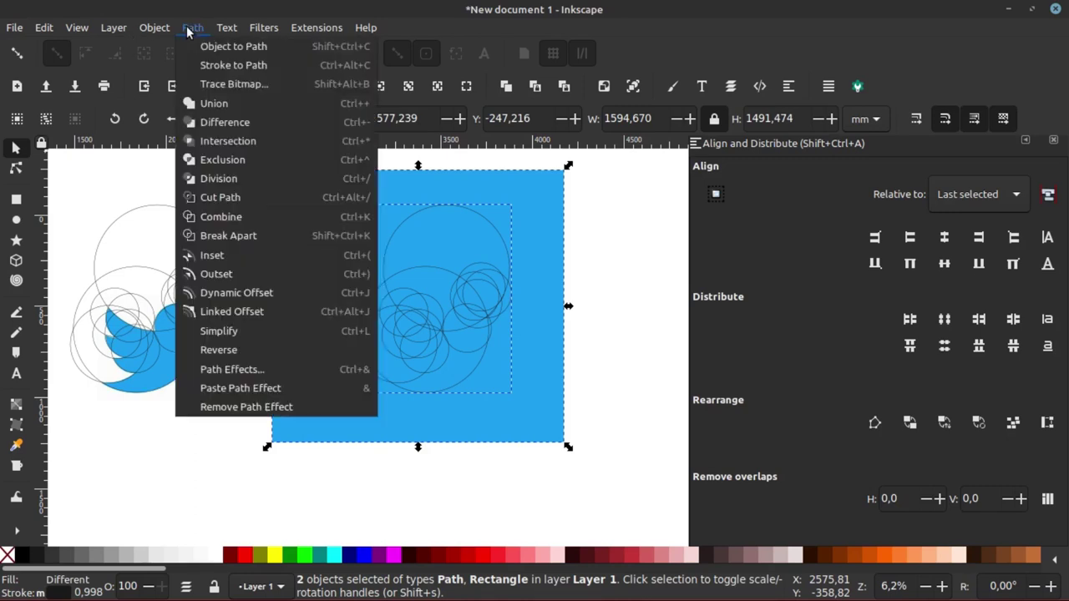
left_click(229, 181)
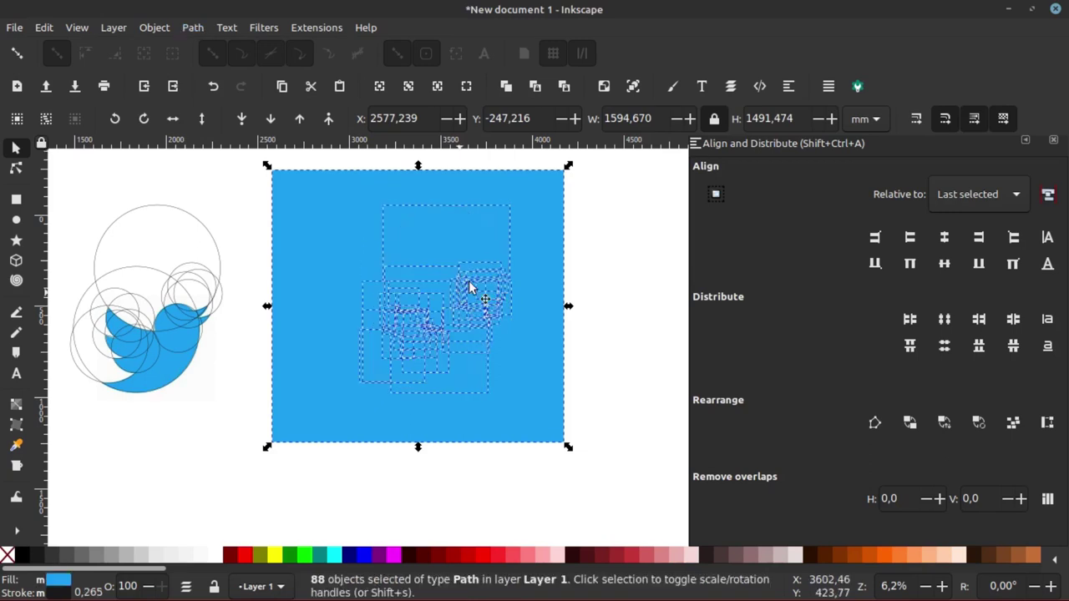
left_click(526, 221)
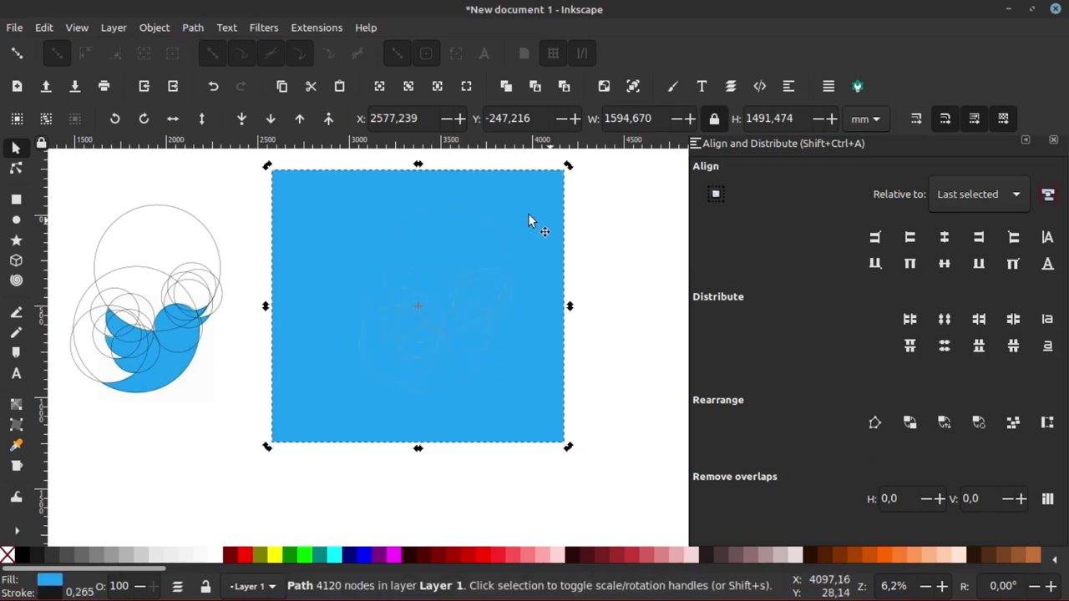
mouse_move(530, 222)
left_mouse_down()
mouse_move(398, 258)
mouse_move(512, 422)
left_mouse_up()
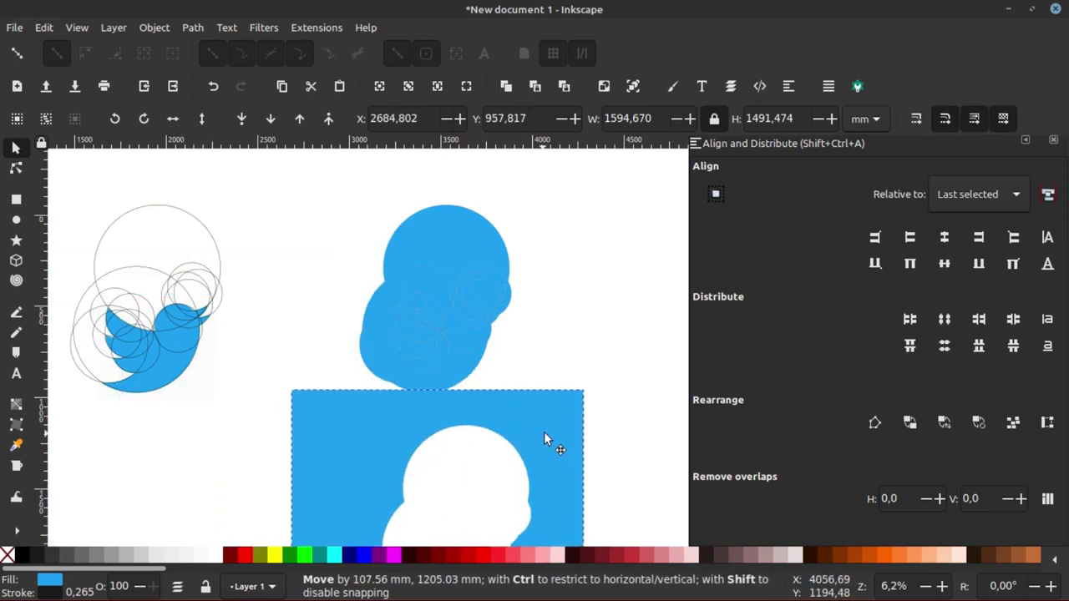
left_click_drag(512, 422, 546, 432)
key("Delete")
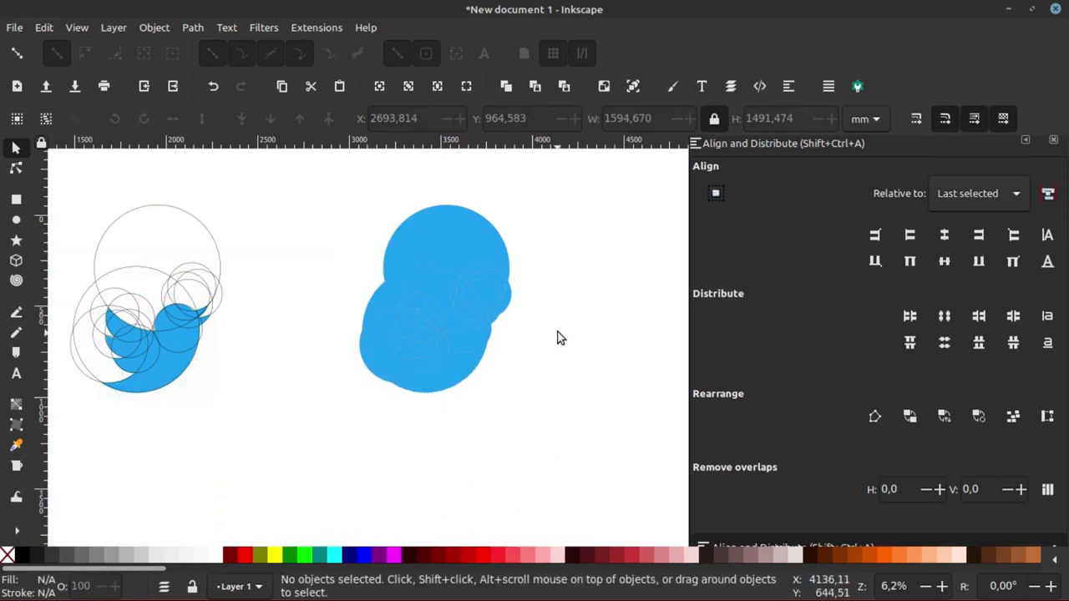
Step: Delete the top blue circle piece of the cluster
scroll(487, 278, "up", 4, "ctrl")
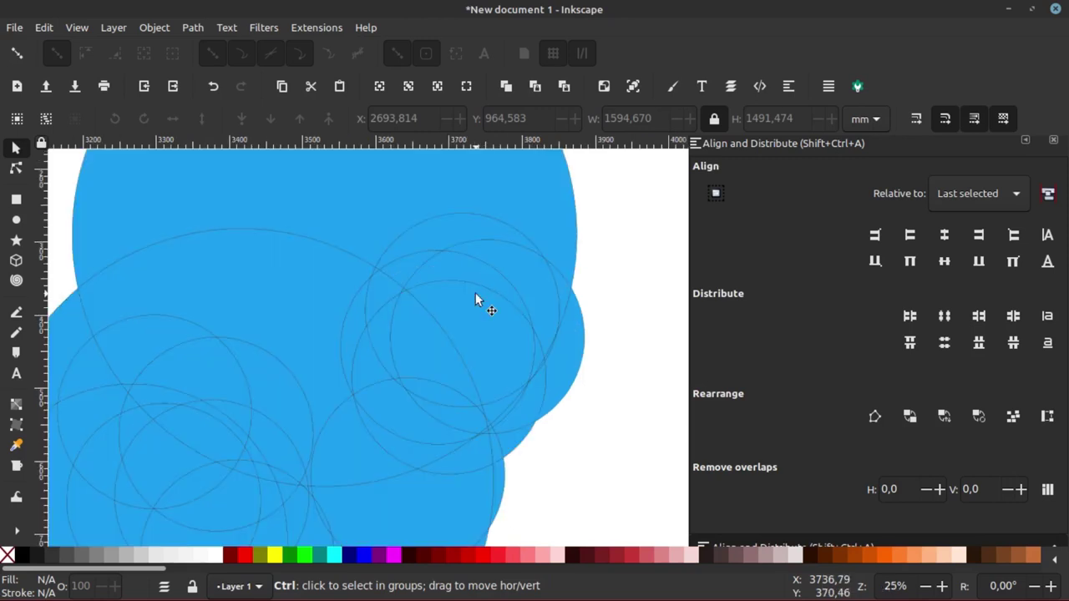
scroll(484, 283, "down", 1, "ctrl")
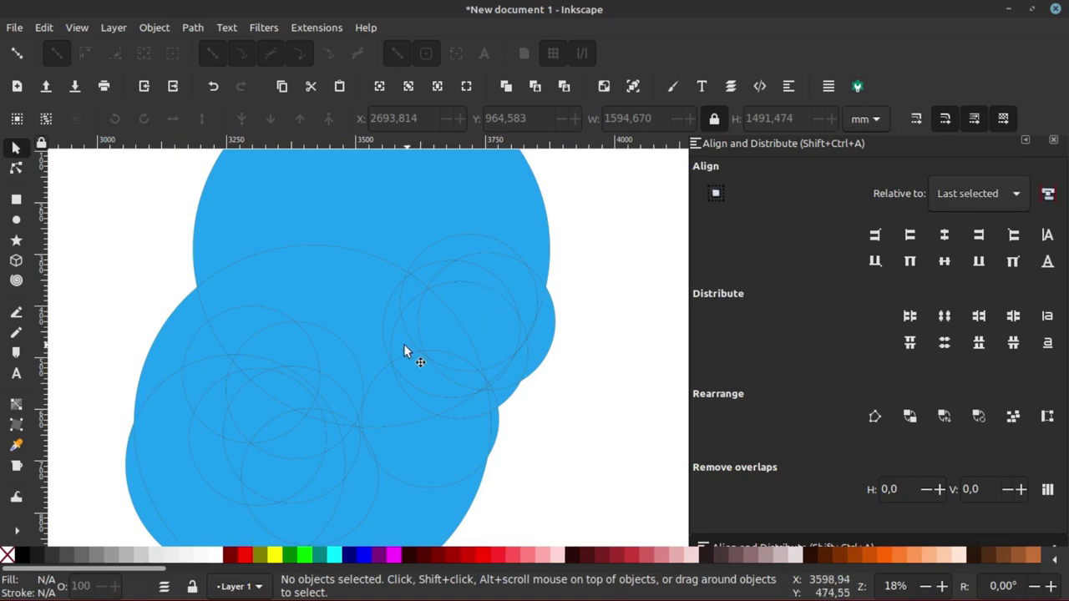
scroll(403, 346, "down", 2, "ctrl")
scroll(396, 309, "up", 1, "ctrl")
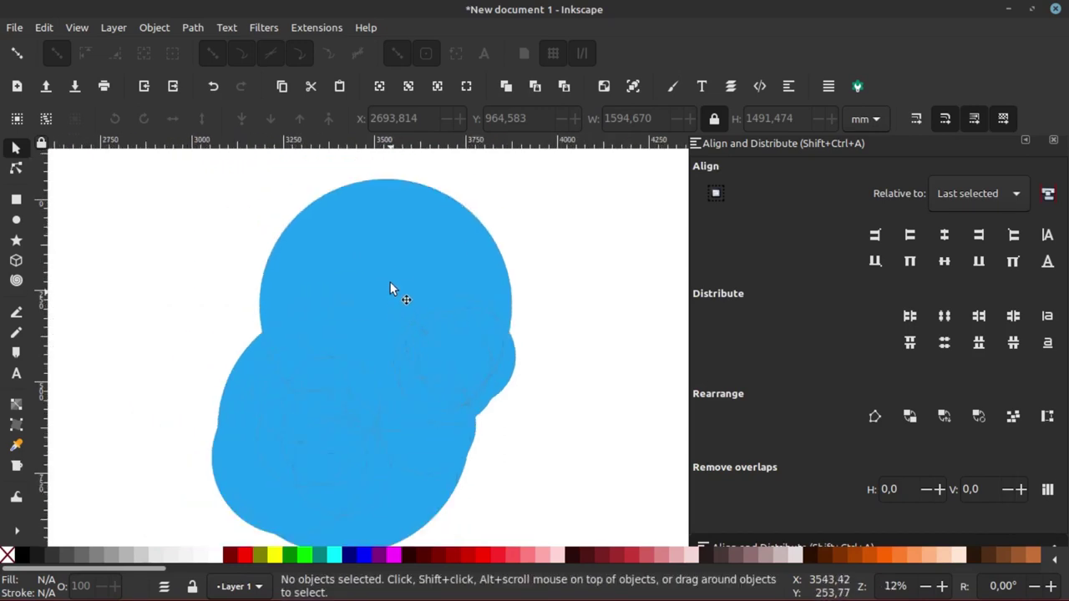
left_click(377, 239)
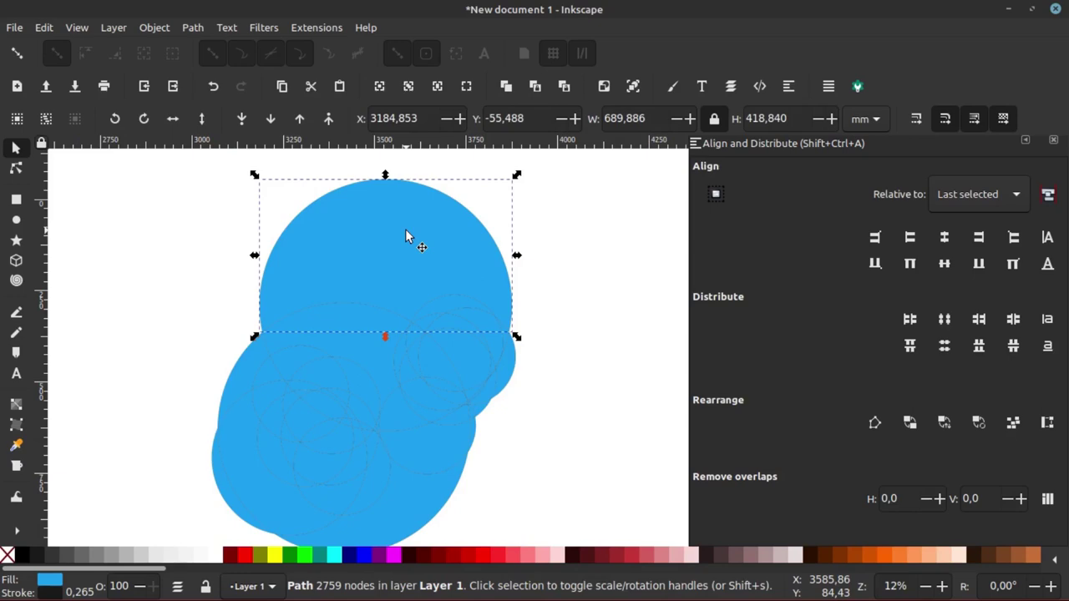
key("Delete")
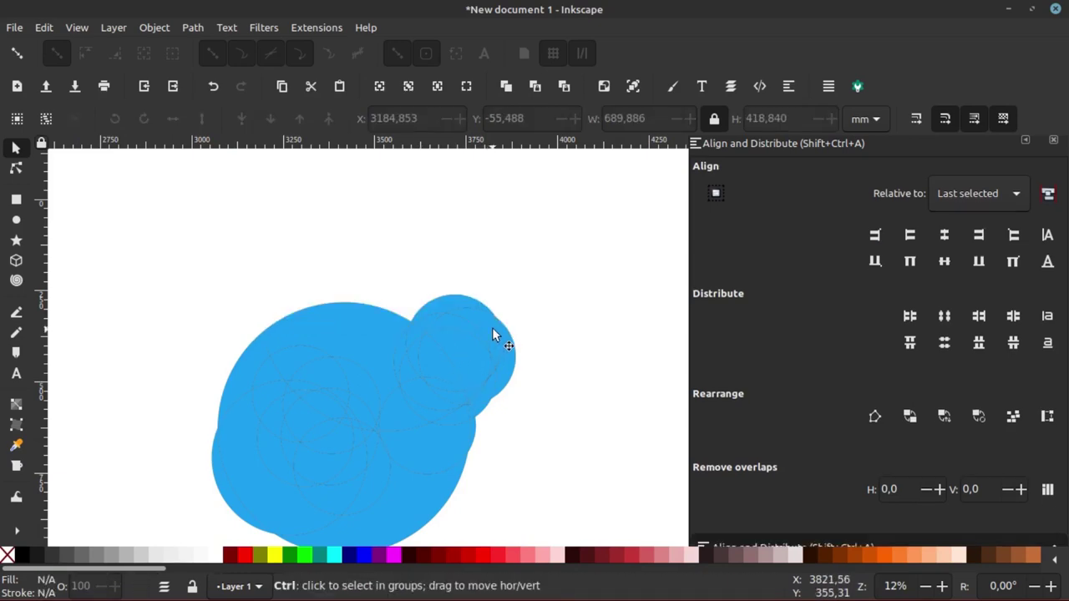
Step: Delete the large piece beside the head and the next unwanted piece
scroll(480, 425, "up", 3, "ctrl")
scroll(479, 409, "up", 2, "ctrl")
scroll(477, 399, "down", 1, "ctrl")
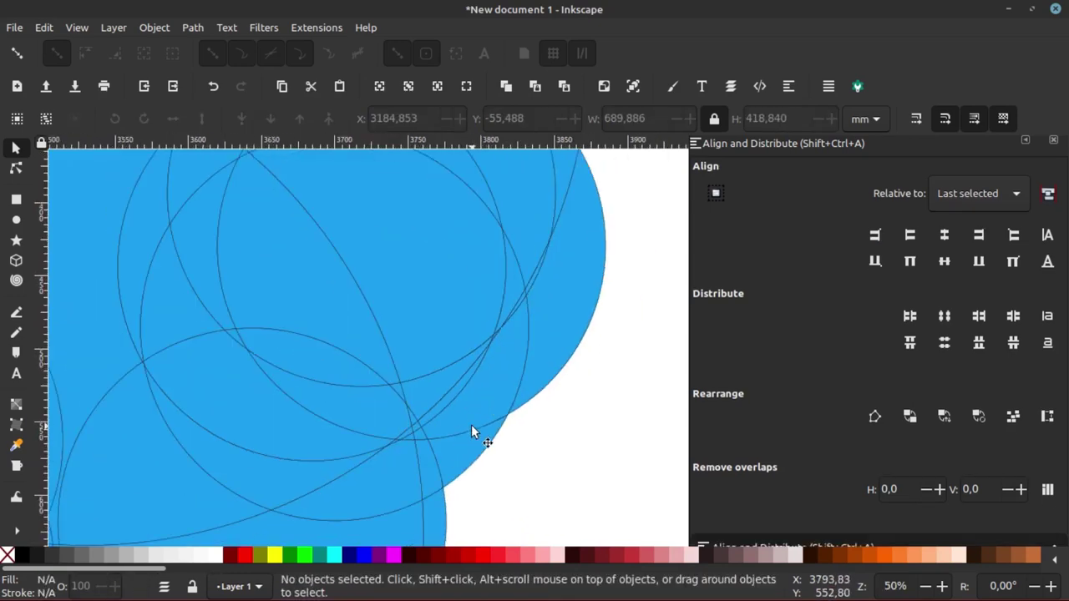
right_click(464, 410)
left_click(460, 416)
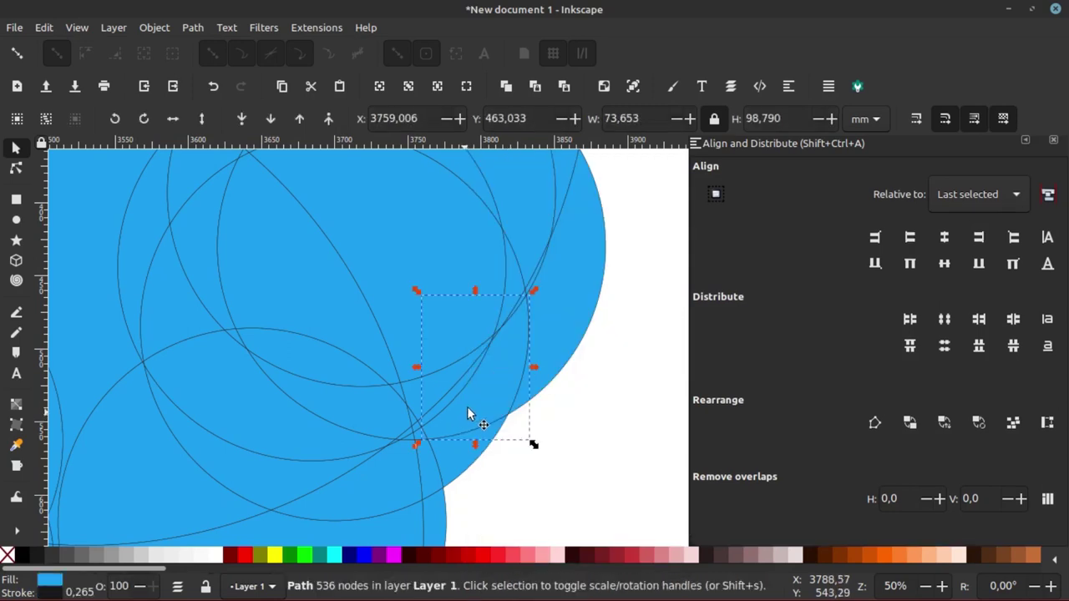
right_click(468, 414)
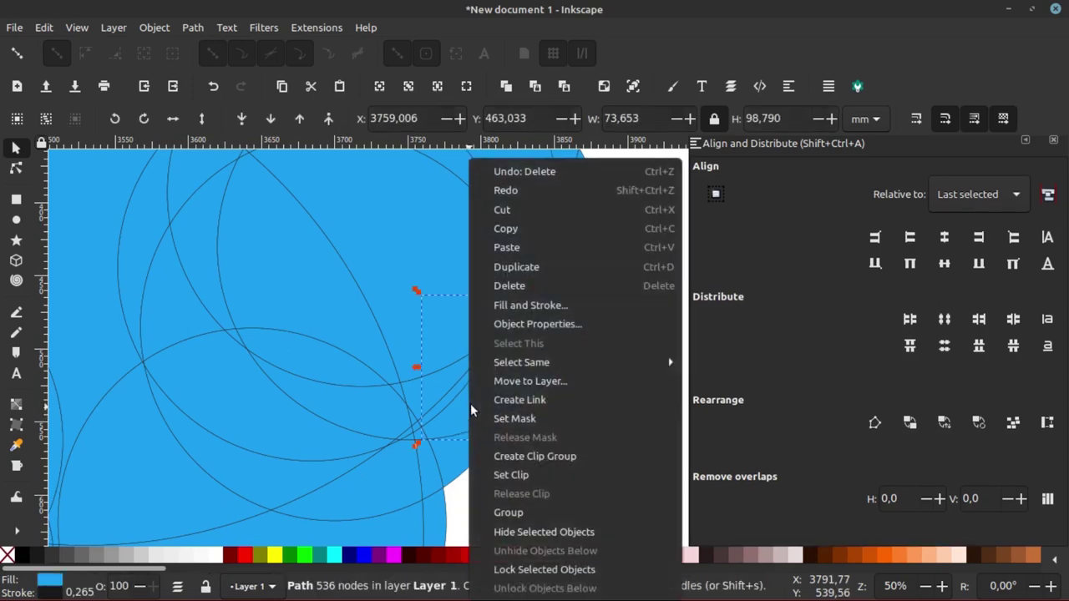
left_click(531, 285)
left_click(567, 317)
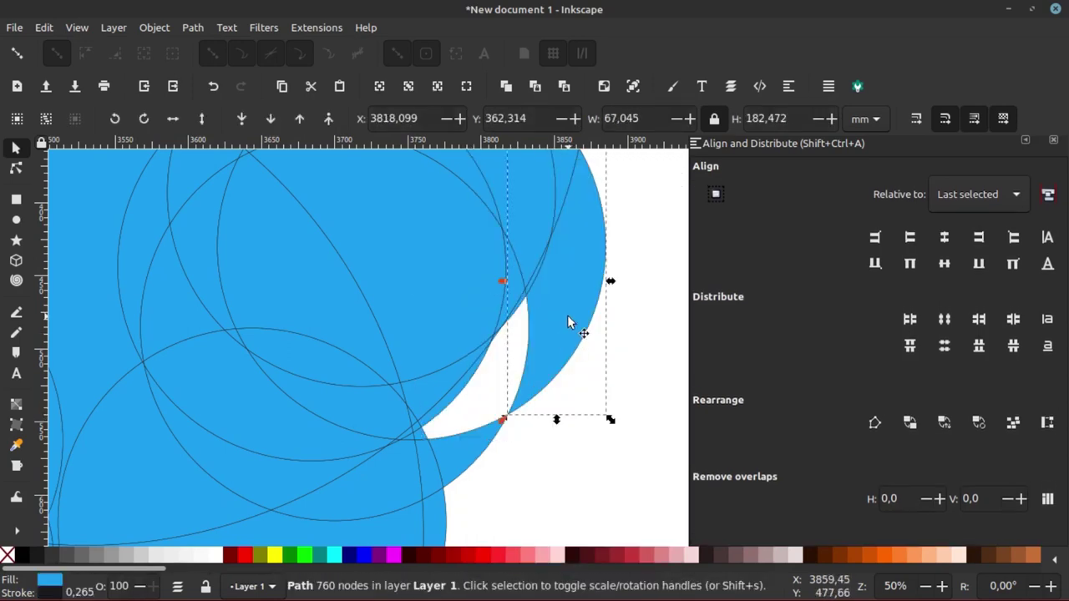
right_click(593, 299)
left_click(653, 284)
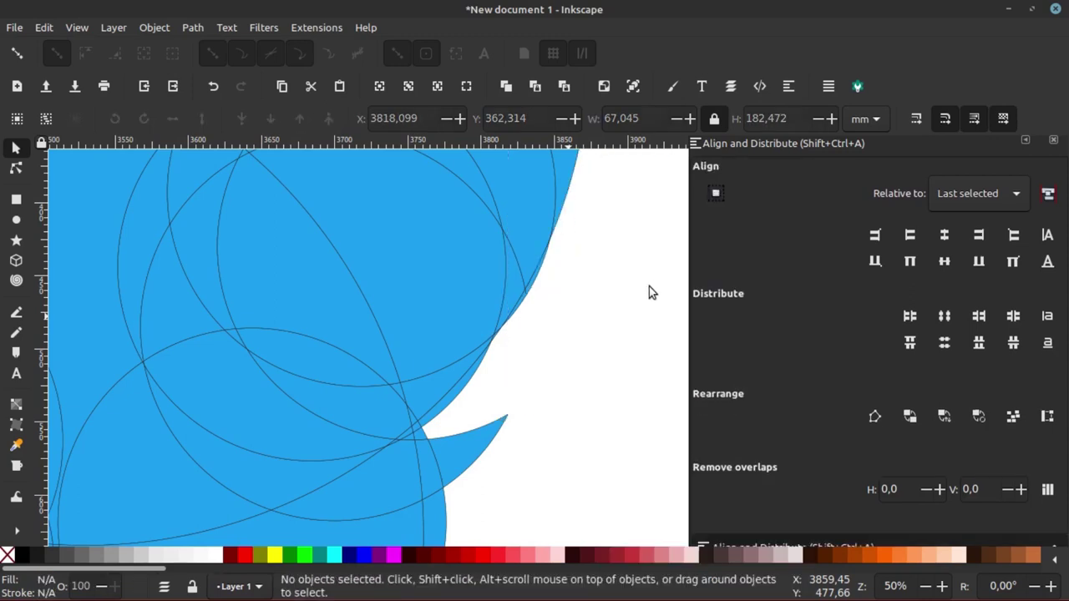
Step: Delete two more pieces beside the head, carving the beak notch and opening
left_click(466, 280)
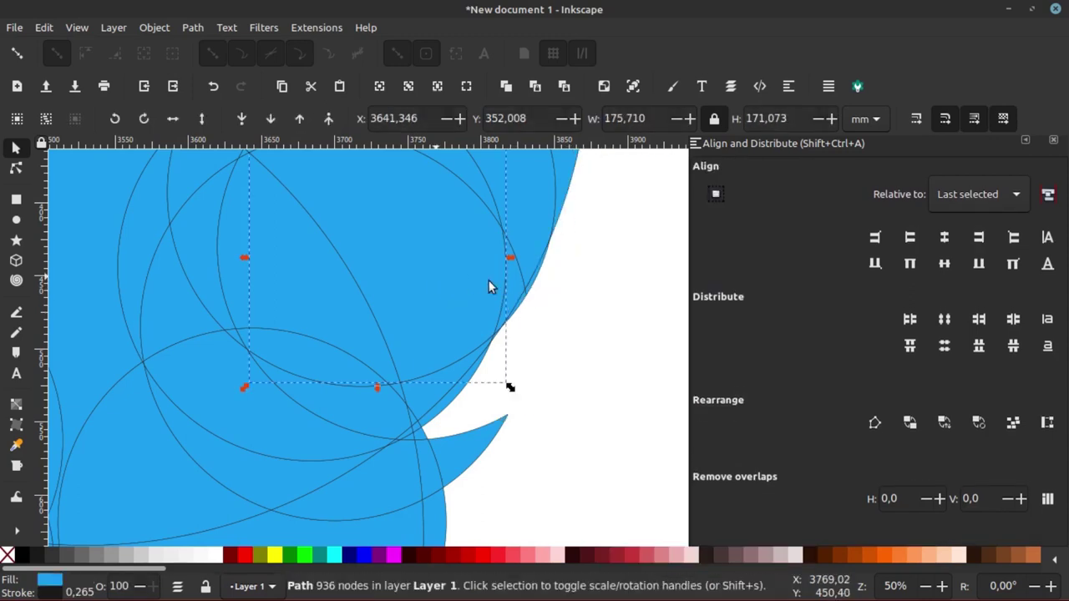
right_click(490, 287)
left_click(528, 289)
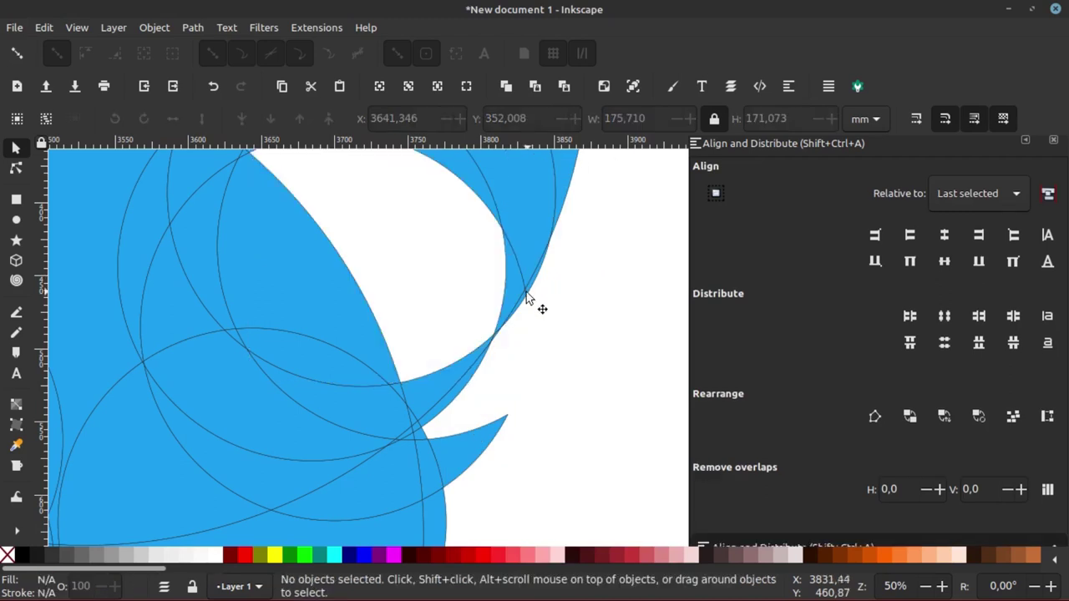
left_click(334, 284)
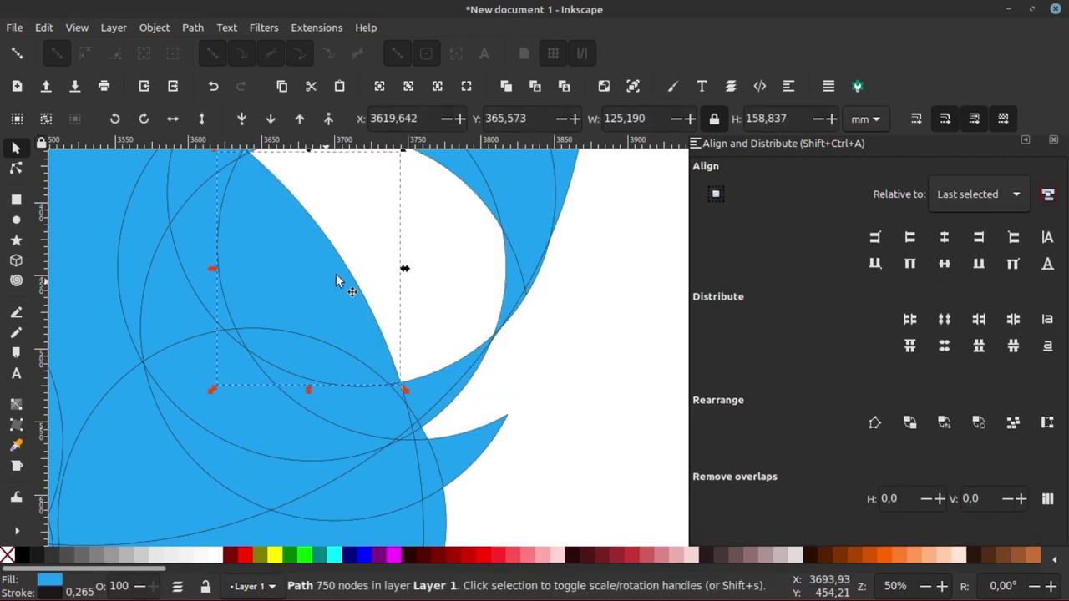
right_click(391, 282)
left_click(467, 286)
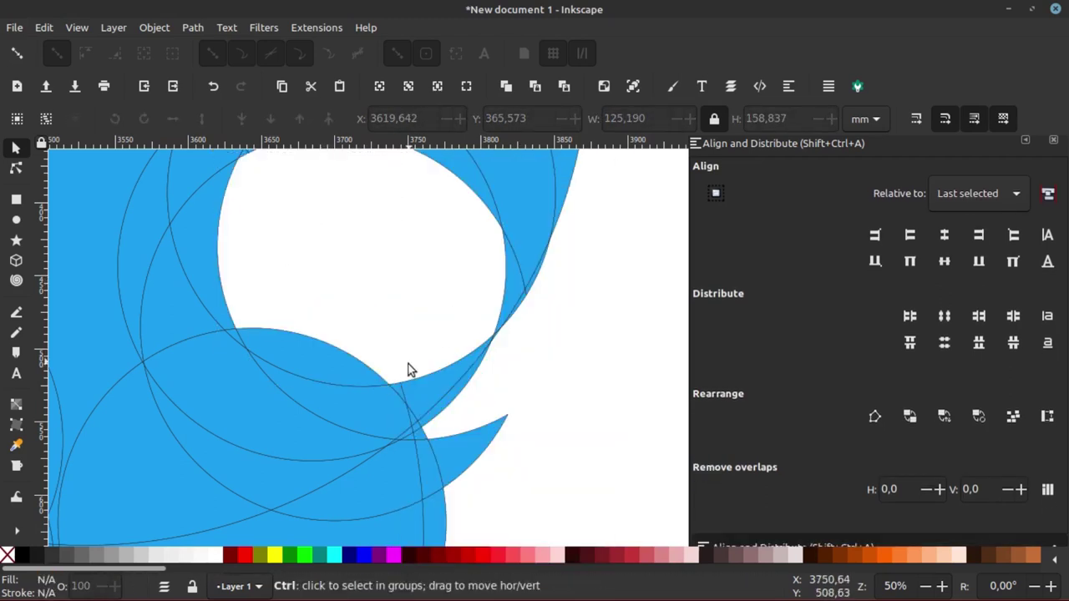
scroll(493, 299, "down", 2)
scroll(495, 242, "down", 1)
Step: Delete the crescent and top pieces of the head plus the blob atop the body
left_click(494, 239)
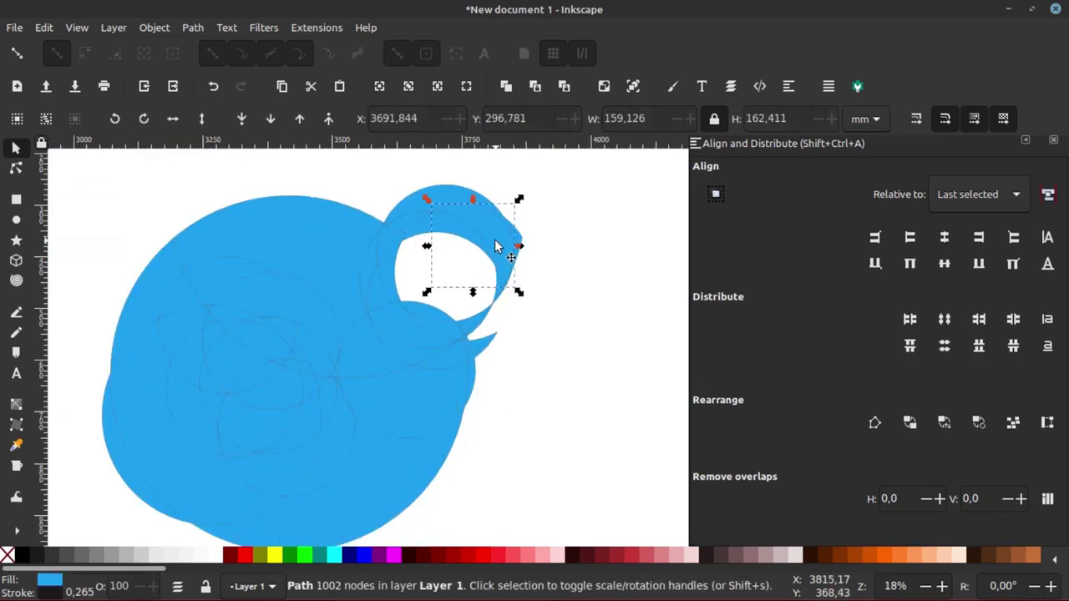
key("Escape")
left_click(443, 224)
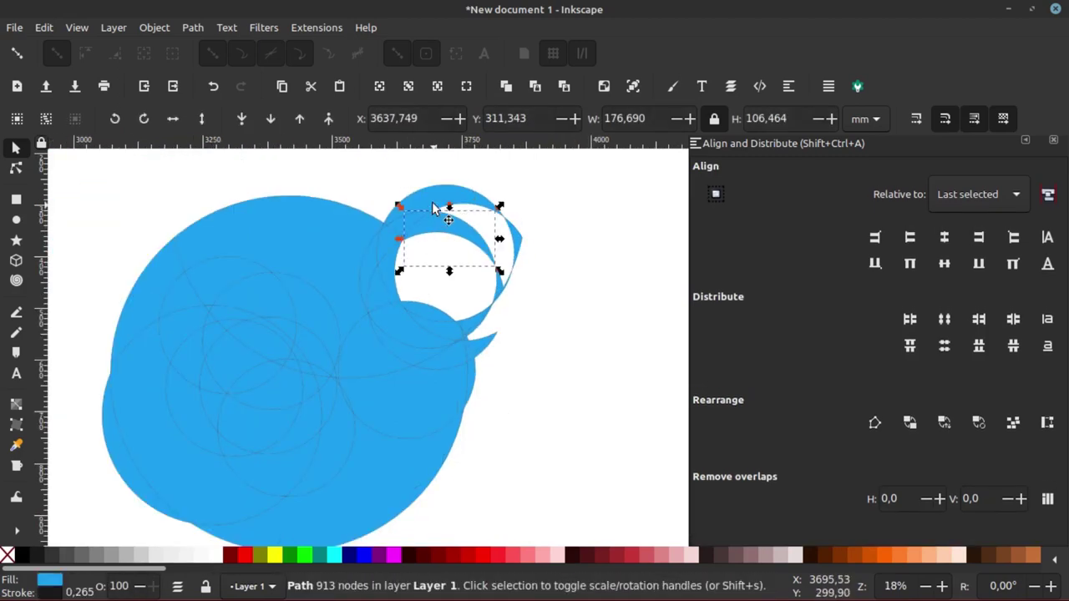
key("Delete")
left_click(444, 209)
key("Delete")
left_click(319, 226)
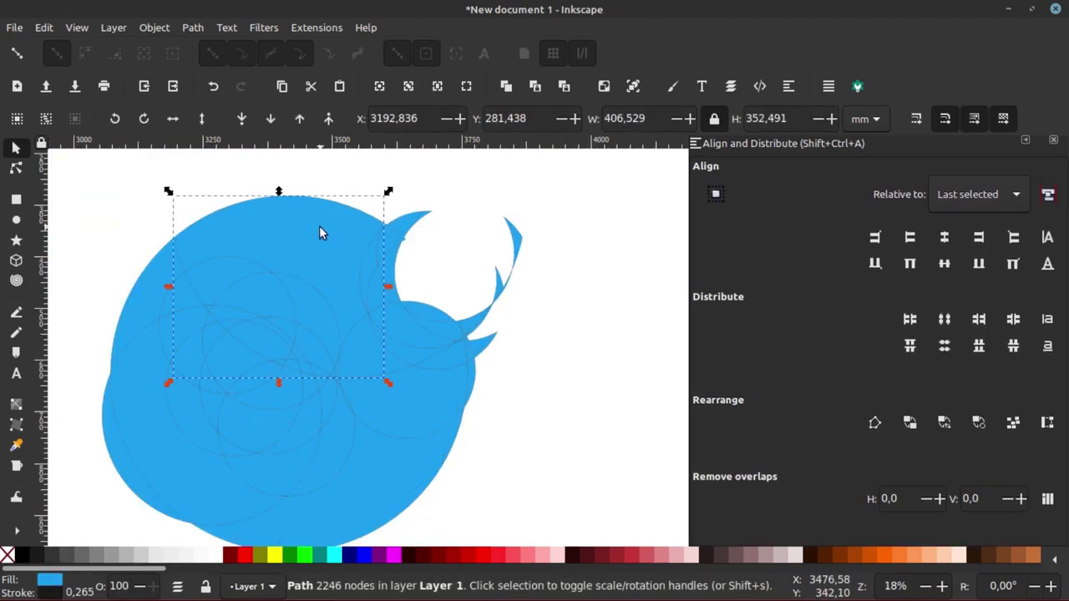
key("Delete")
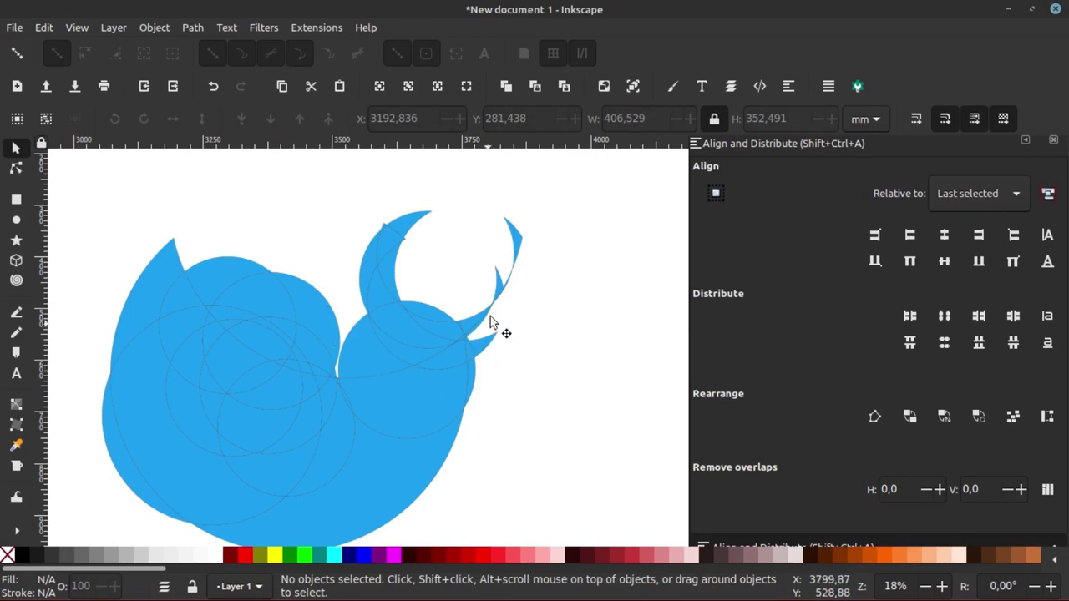
Step: Rubber-band select and delete the small slivers beside the crescent
left_click(501, 284)
left_click(563, 191)
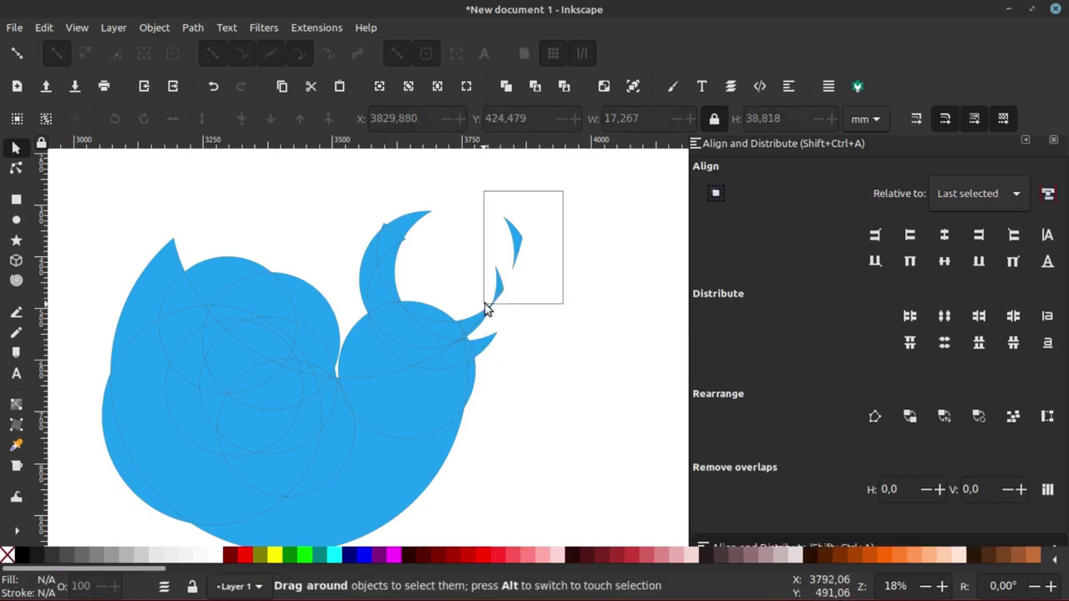
mouse_move(563, 192)
left_mouse_down()
mouse_move(489, 308)
mouse_move(488, 295)
left_mouse_up()
key("Delete")
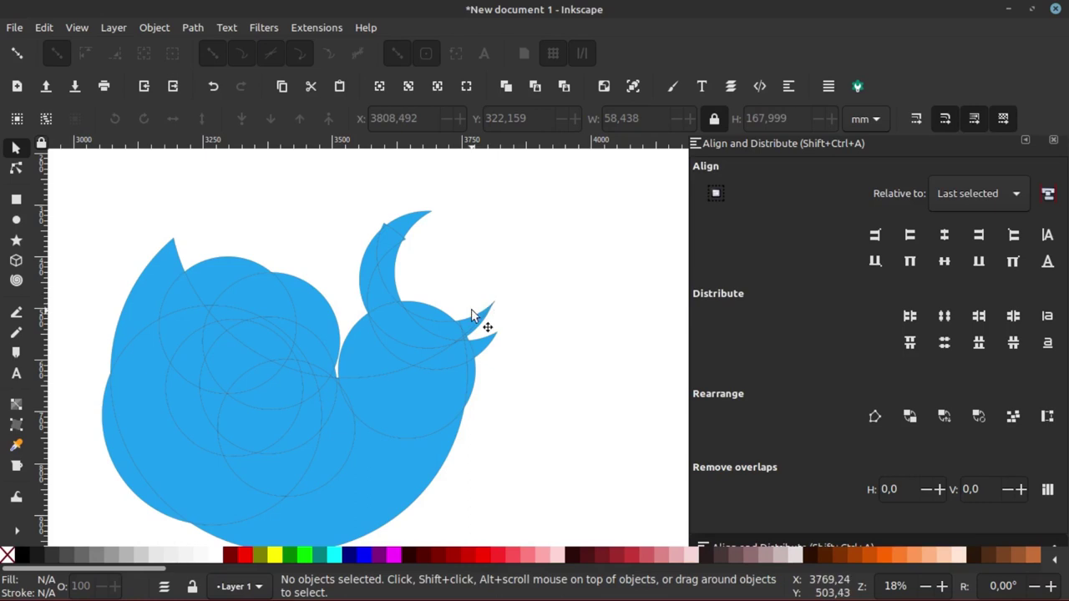
scroll(400, 227, "up", 2)
left_click(356, 166)
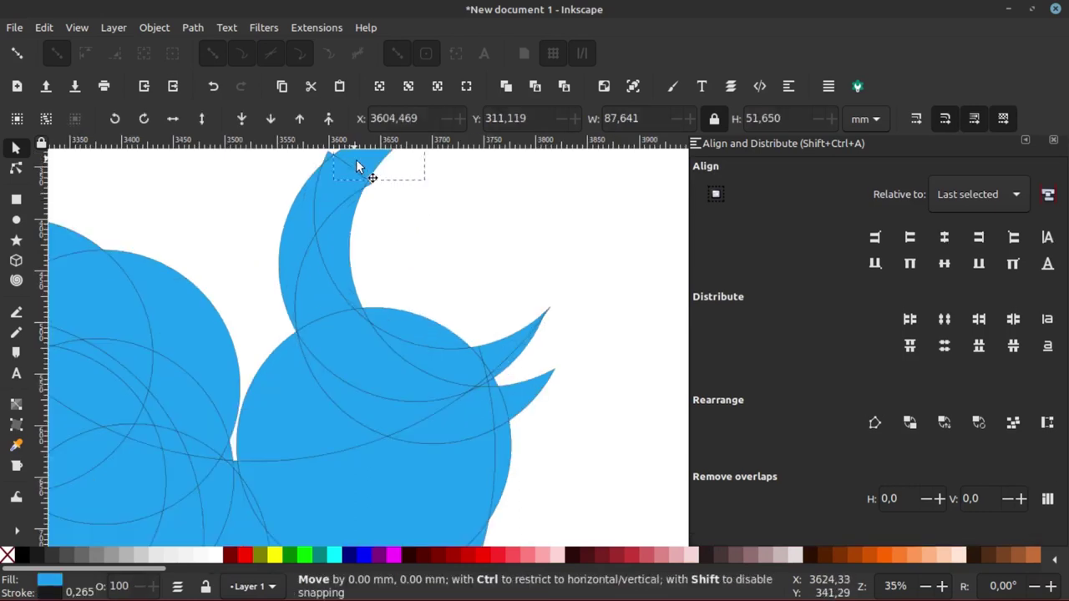
scroll(350, 330, "down", 1)
left_click(437, 162)
left_click_drag(437, 162, 274, 344)
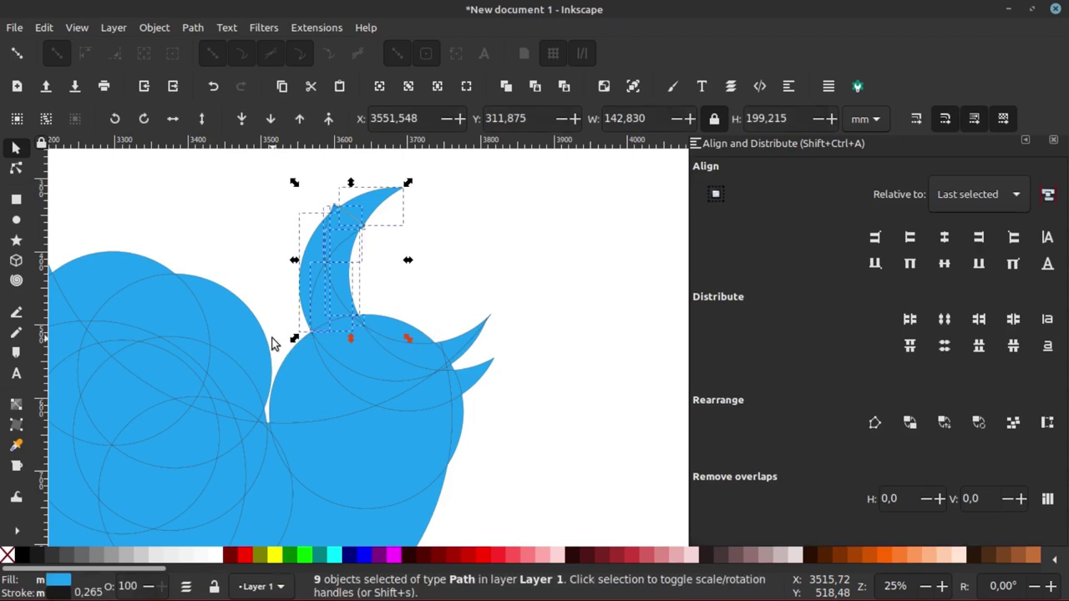
key("ctrl+z")
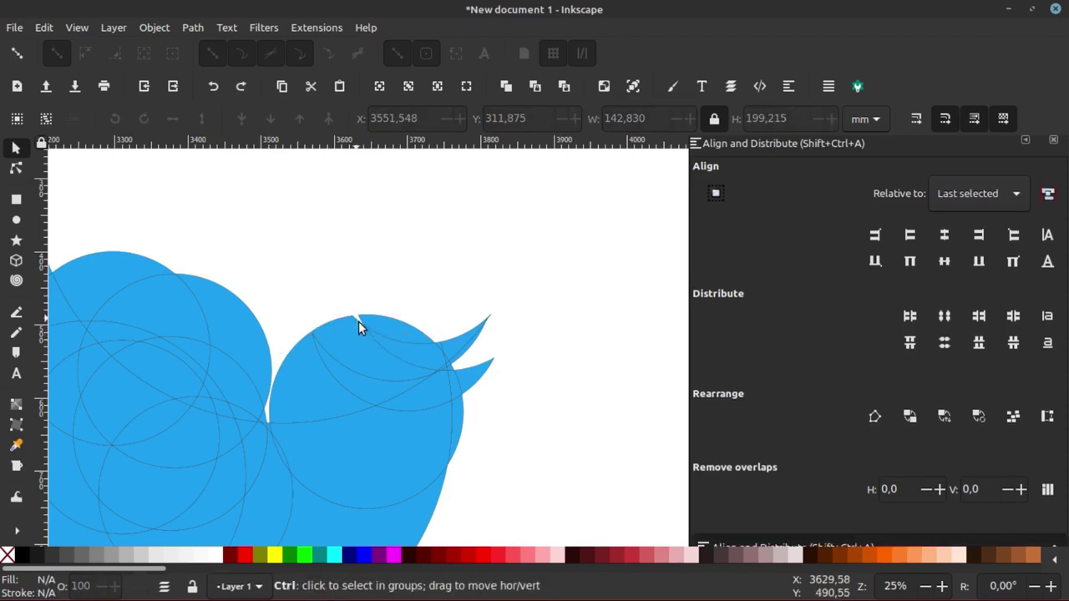
Step: Delete the thin crescent sliver and two leftover crescent pieces above the head
scroll(358, 321, "up", 3)
left_click(334, 275)
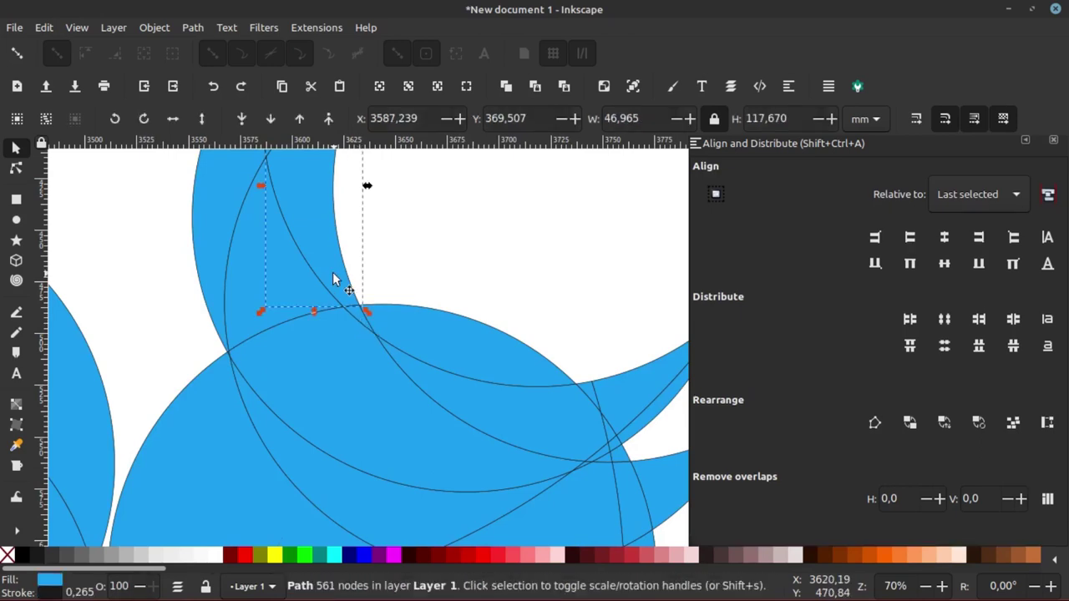
key("Delete")
left_click(289, 280)
key("Delete")
left_click(209, 248)
key("Delete")
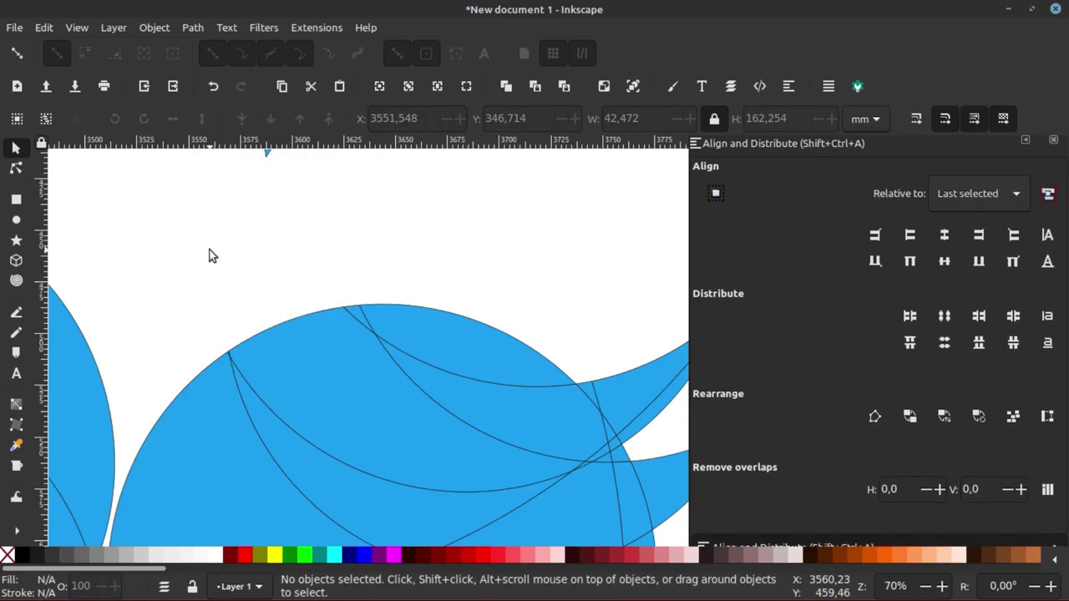
scroll(462, 338, "down", 3)
left_click_drag(537, 227, 312, 357)
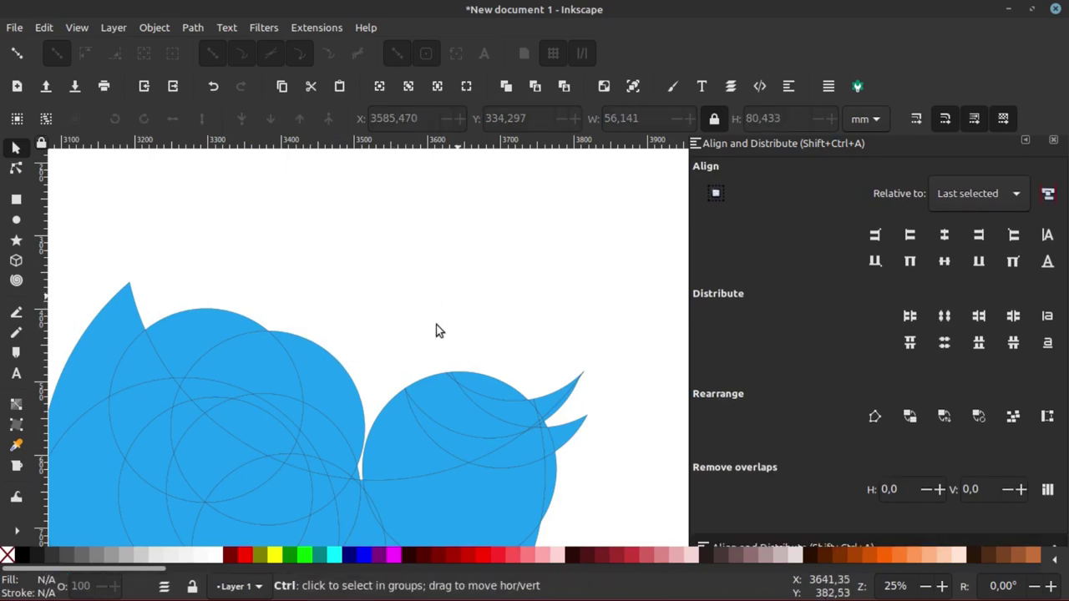
Step: Delete the large leftover path, the small wing piece, top-left wing crescent and triangular leftover
left_click(397, 342)
key("Delete")
left_click(370, 394)
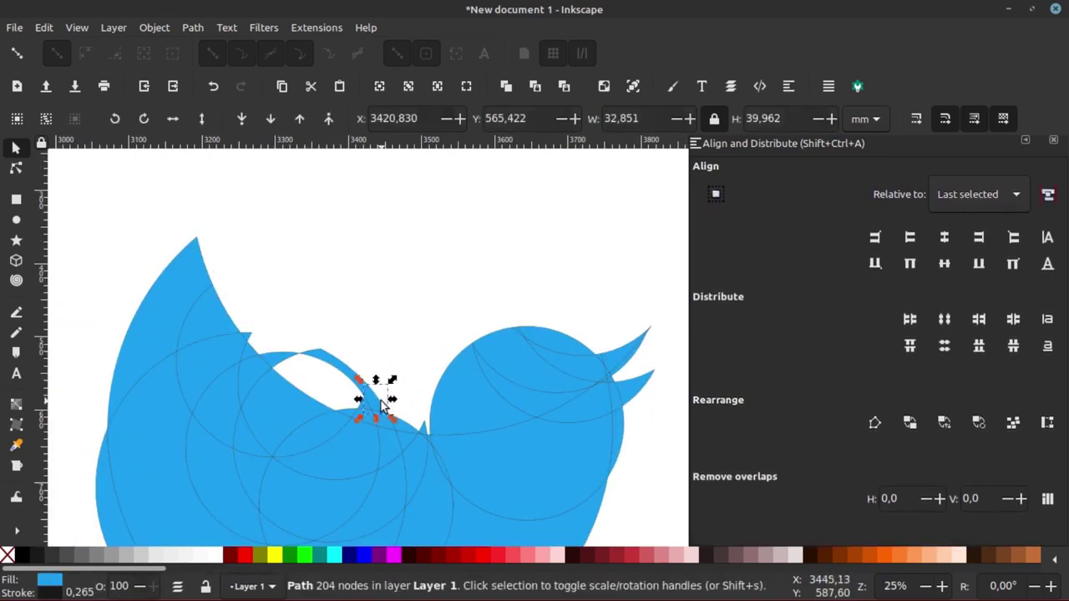
key("Delete")
scroll(467, 431, "up", 4)
left_click(226, 284)
key("Delete")
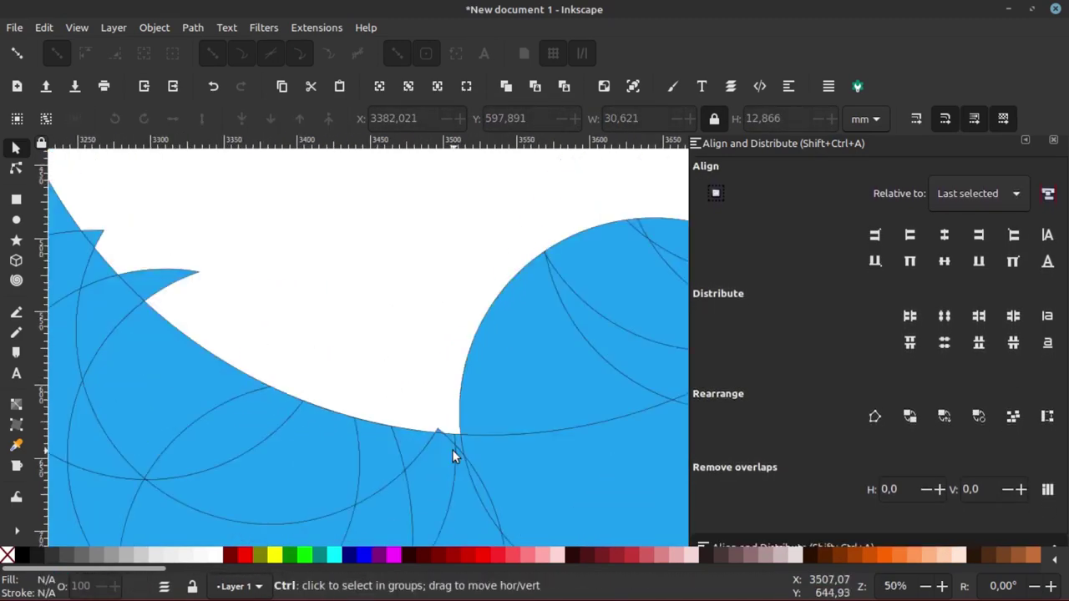
scroll(452, 449, "up", 2)
left_click(399, 394)
scroll(399, 394, "down", 2)
scroll(273, 271, "down", 3)
key("Delete")
Step: Delete the extra pieces on the body's left and a small leftover piece
scroll(242, 241, "down", 3)
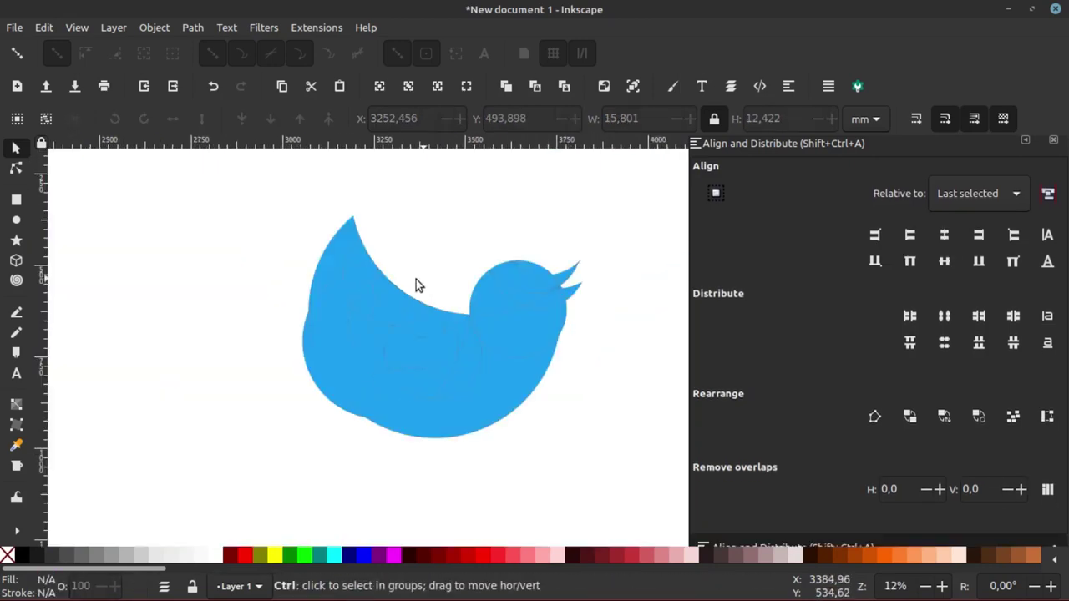
scroll(416, 279, "up", 2)
scroll(334, 393, "down", 3)
left_click(309, 409)
key("Delete")
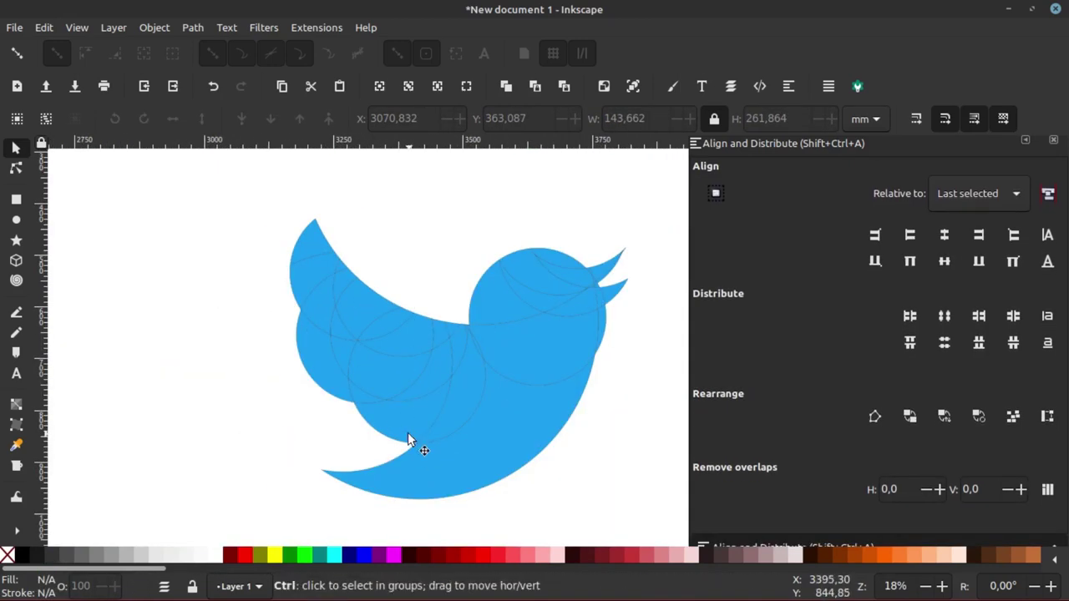
scroll(412, 441, "up", 3)
left_click(341, 386)
key("Delete")
left_click(279, 345)
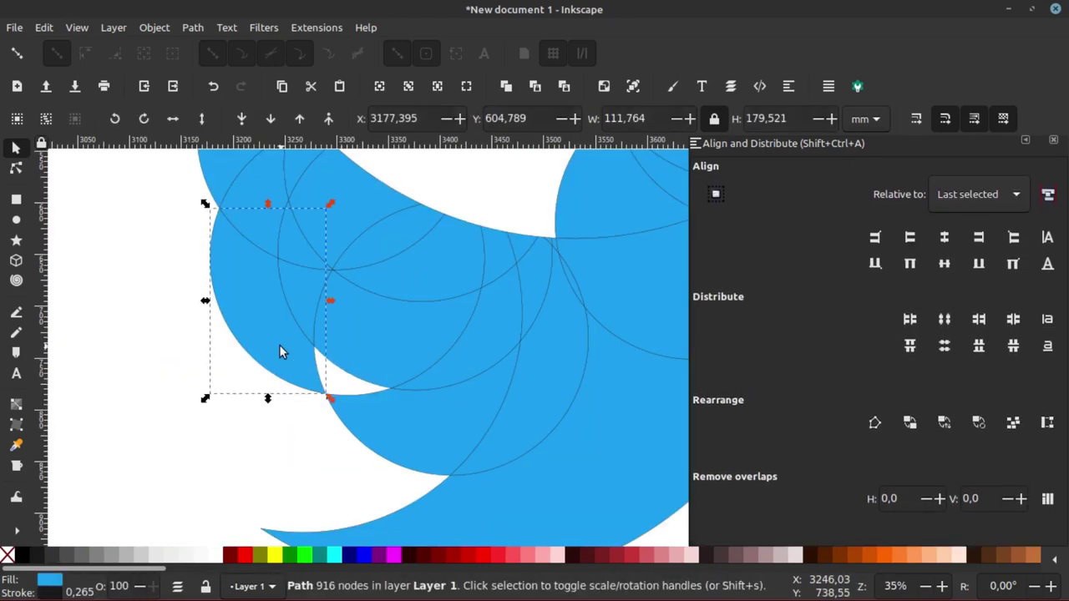
key("Delete")
scroll(358, 387, "down", 2)
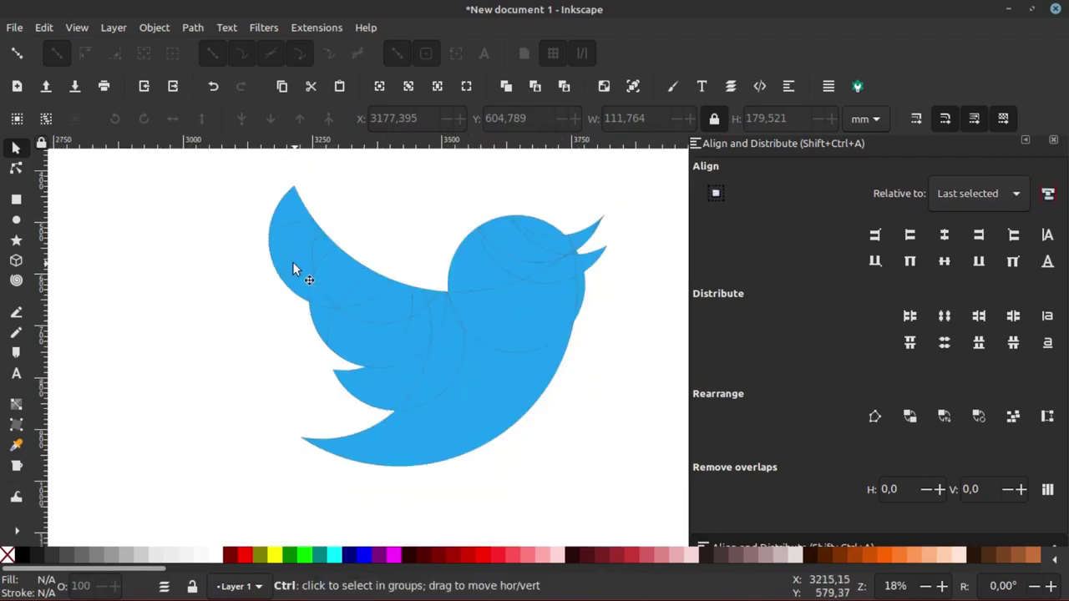
scroll(316, 293, "up", 2)
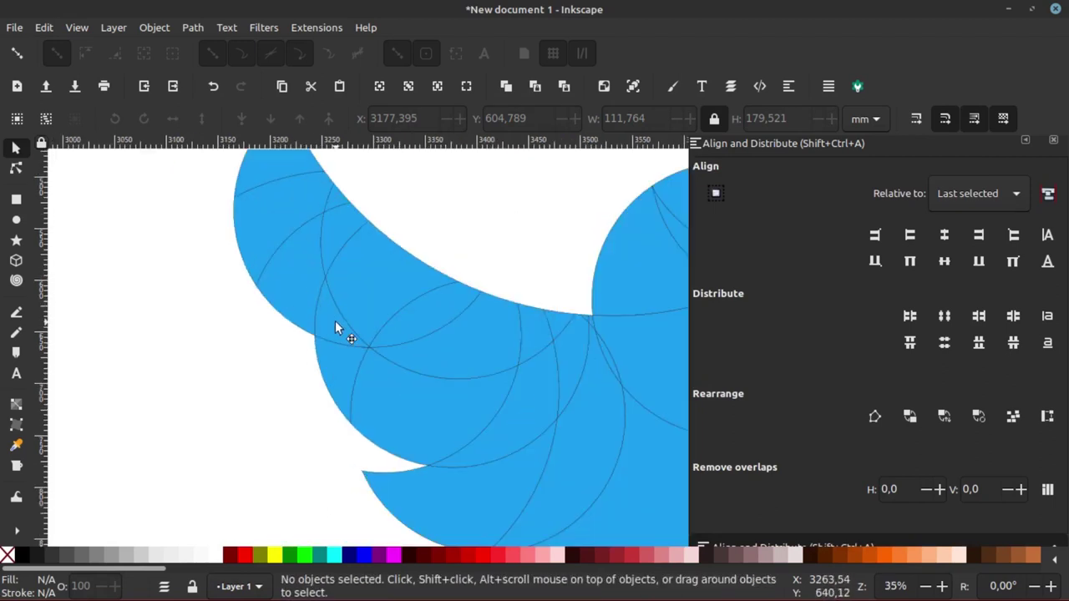
Step: Remove the surplus wing piece and the narrow piece on the head's right
left_click(335, 327)
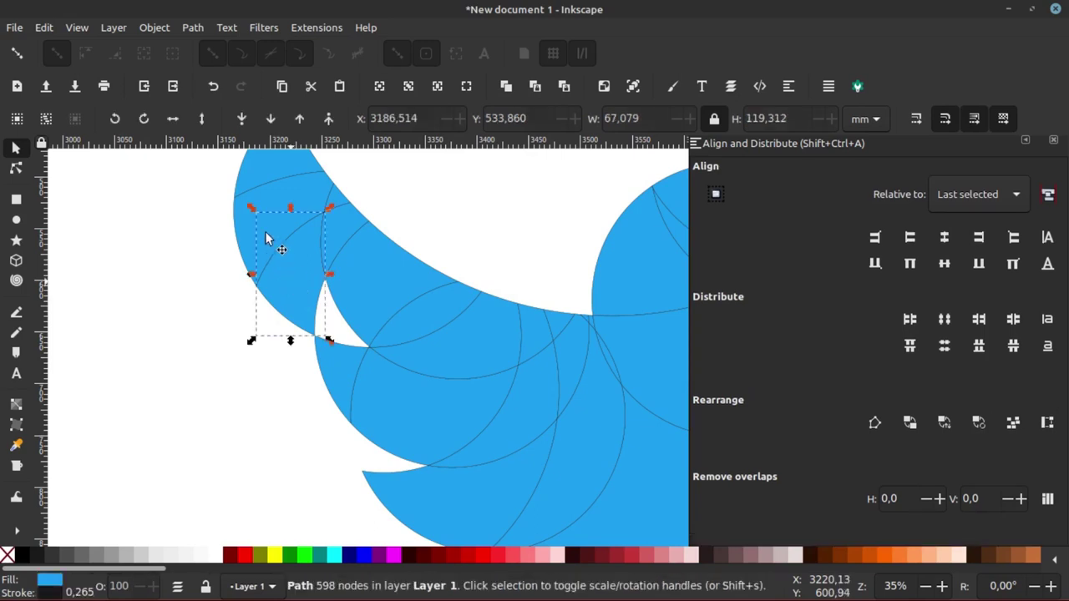
left_click_drag(291, 282, 268, 179)
left_click(269, 173)
key("Escape")
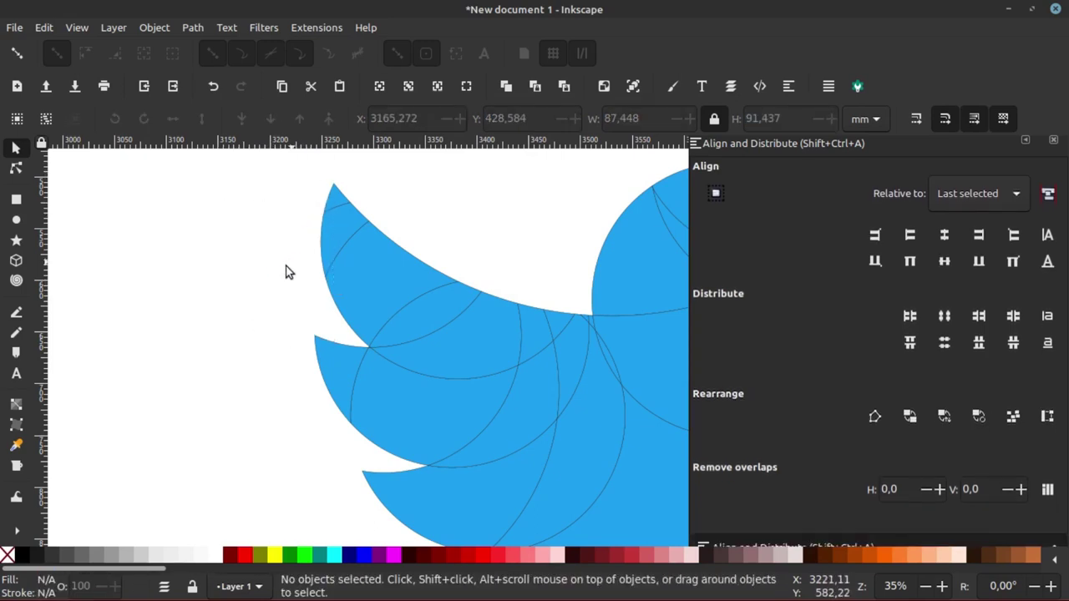
scroll(278, 276, "down", 3, "ctrl")
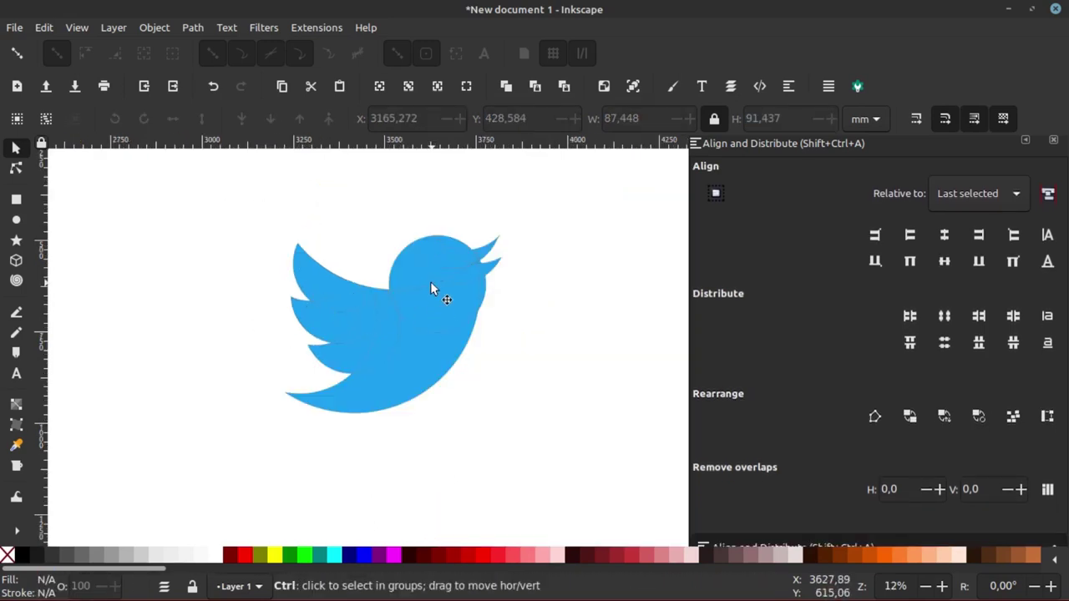
scroll(432, 310, "up", 1, "ctrl")
scroll(493, 297, "up", 2, "ctrl")
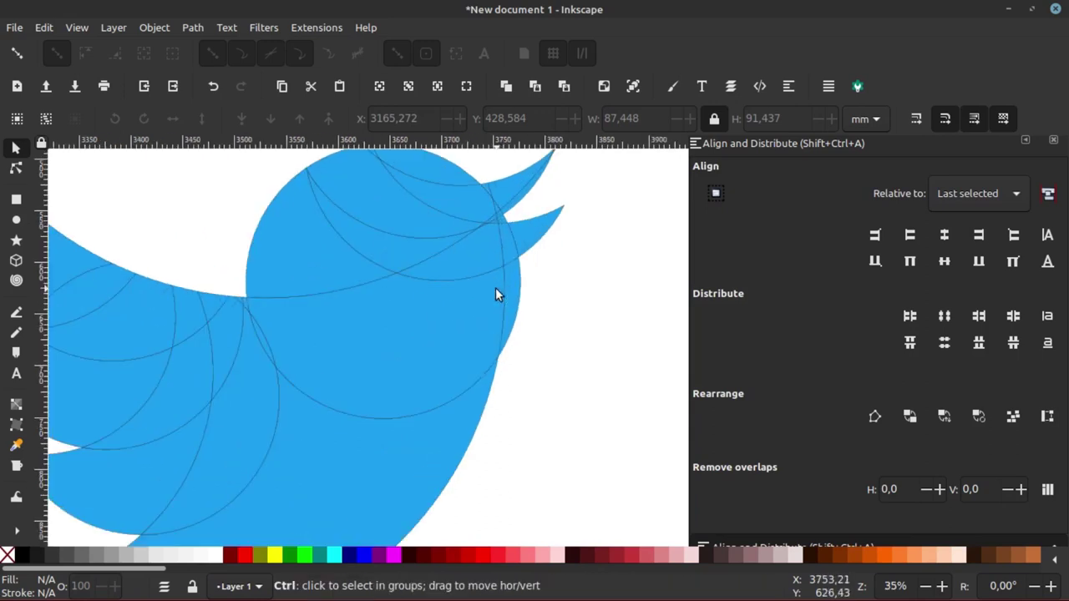
scroll(511, 295, "up", 2, "ctrl")
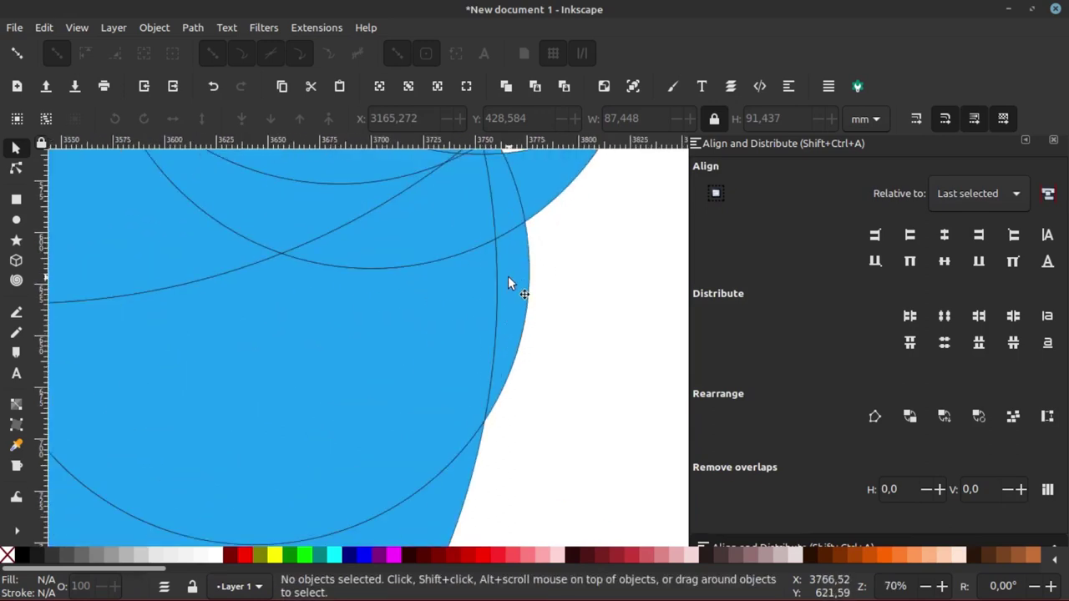
left_click(509, 284)
key("Delete")
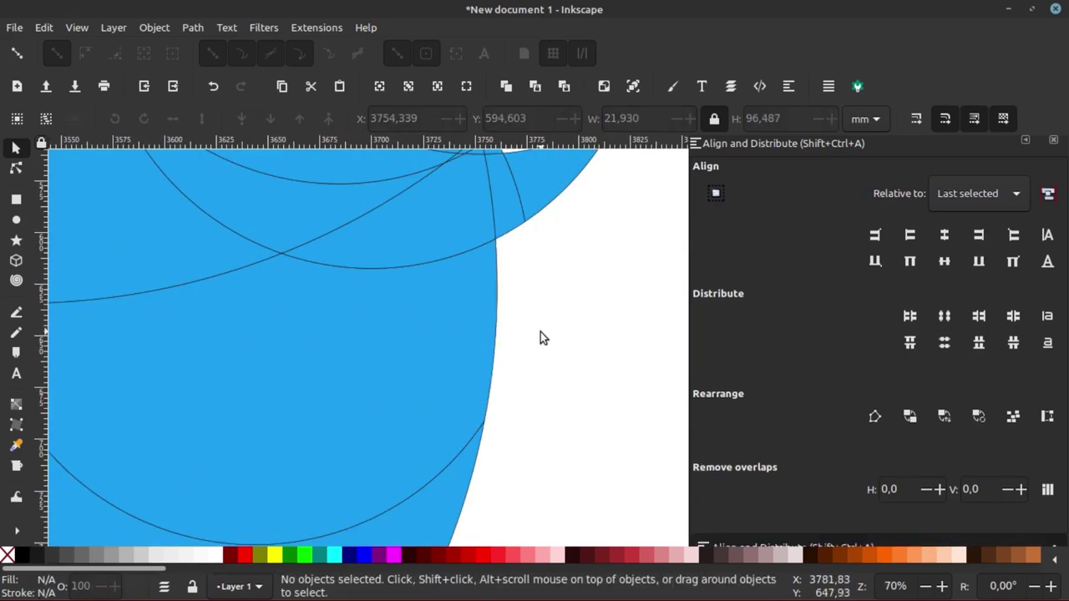
scroll(541, 332, "down", 3, "ctrl")
scroll(542, 328, "down", 2, "ctrl")
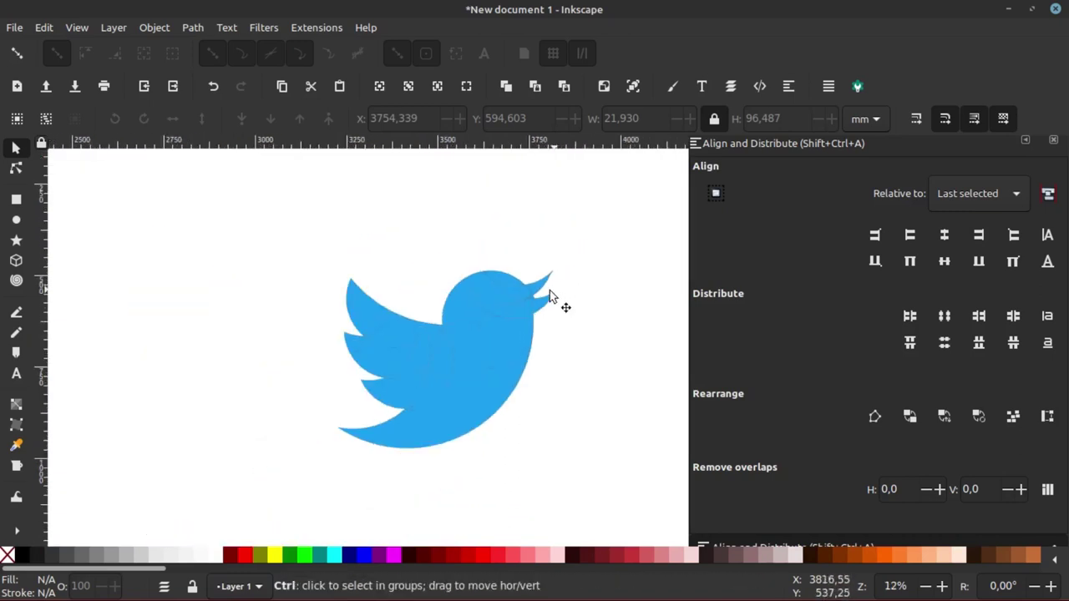
scroll(549, 295, "up", 2, "ctrl")
scroll(544, 292, "up", 2, "ctrl")
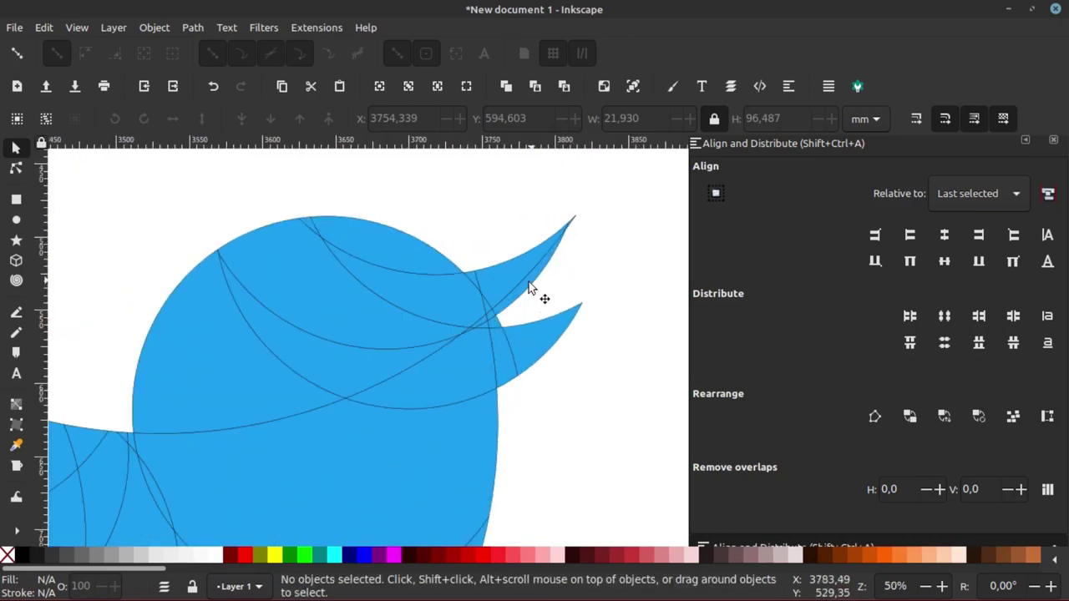
Step: Delete the beak-tip sliver and rubber-band select all 38 bird paths
left_click(527, 289)
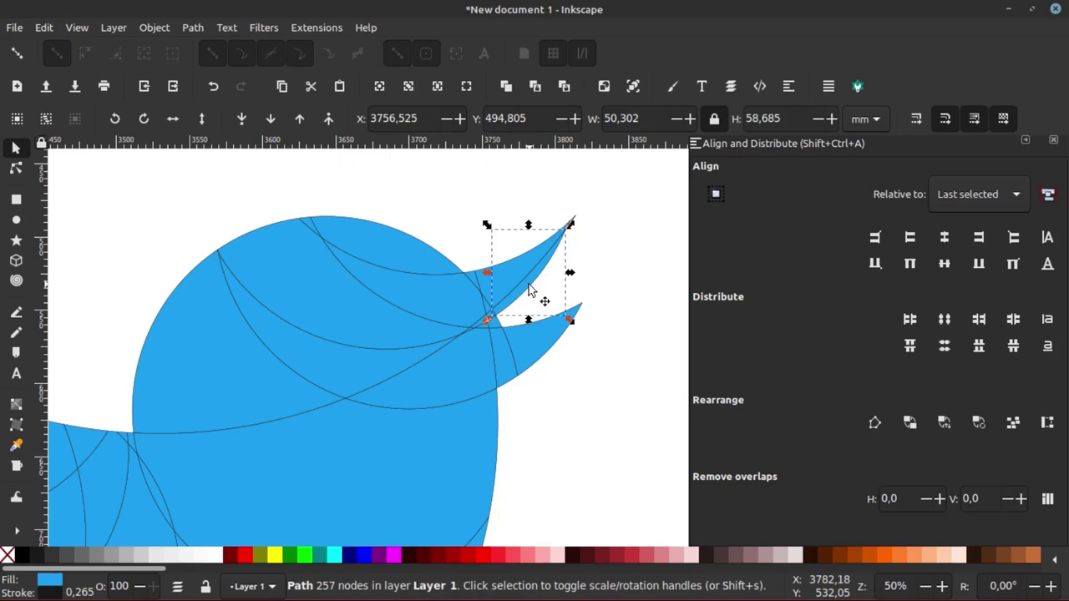
key("Escape")
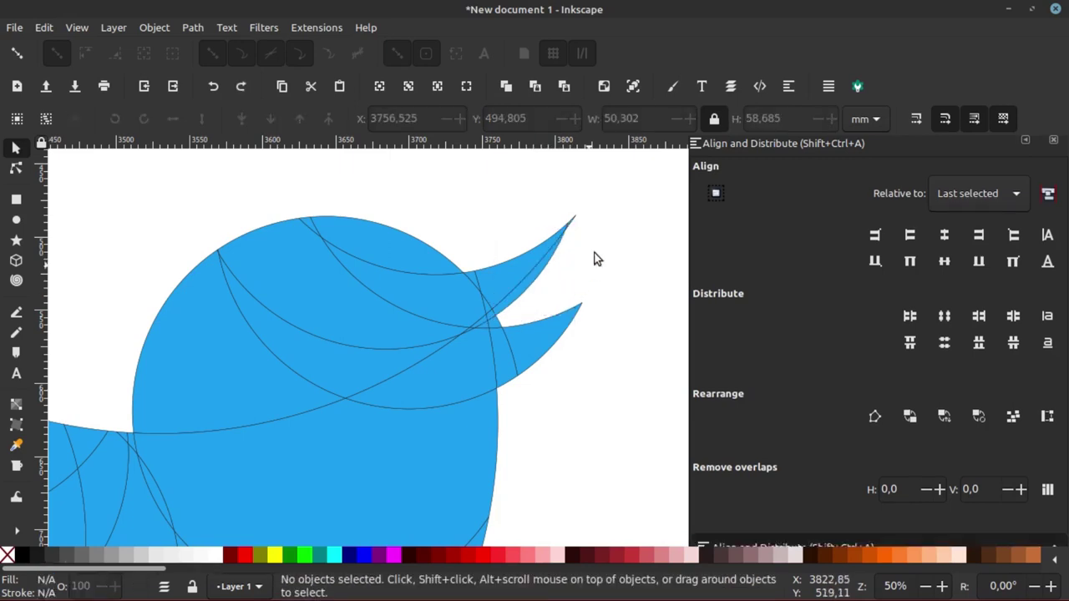
key("ctrl+z")
scroll(571, 232, "up", 5)
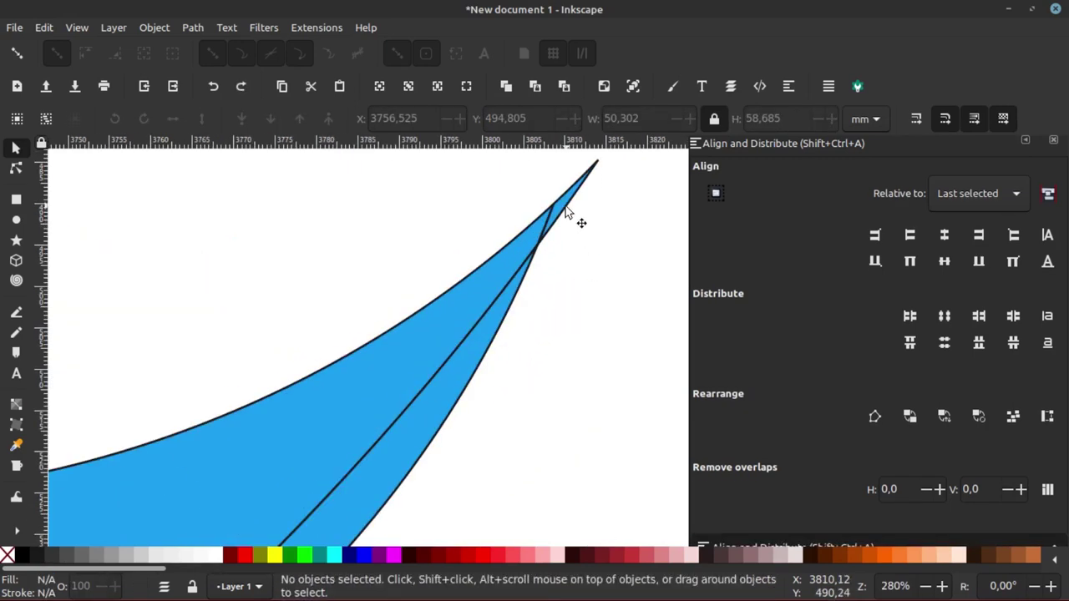
left_click(566, 212)
key("Delete")
scroll(573, 258, "down", 5)
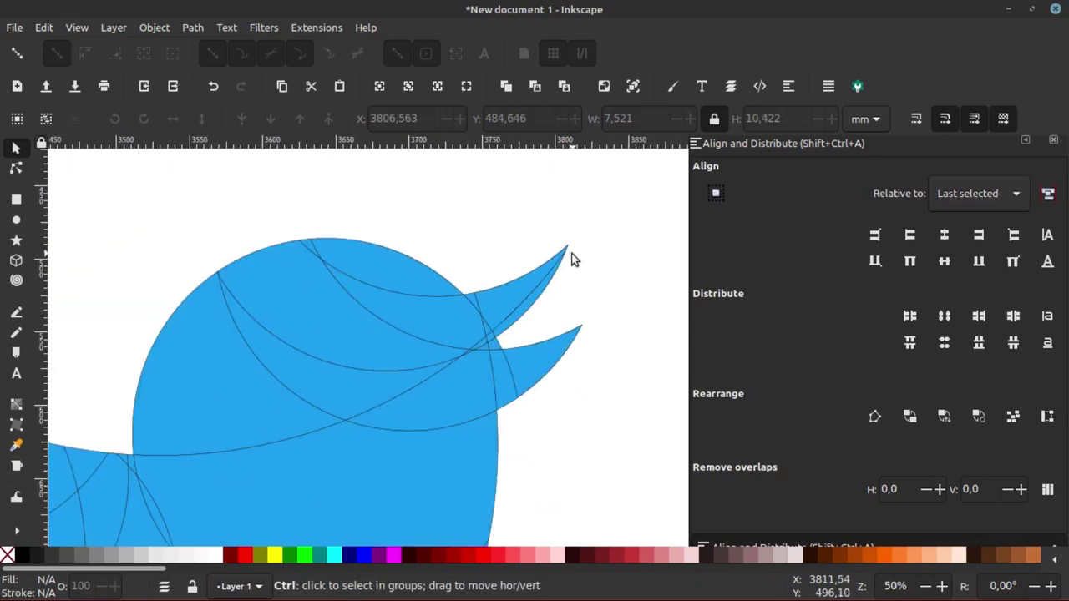
scroll(572, 258, "down", 2)
scroll(585, 243, "down", 2)
left_click(625, 210)
left_click_drag(635, 191, 255, 489)
scroll(443, 330, "up", 3)
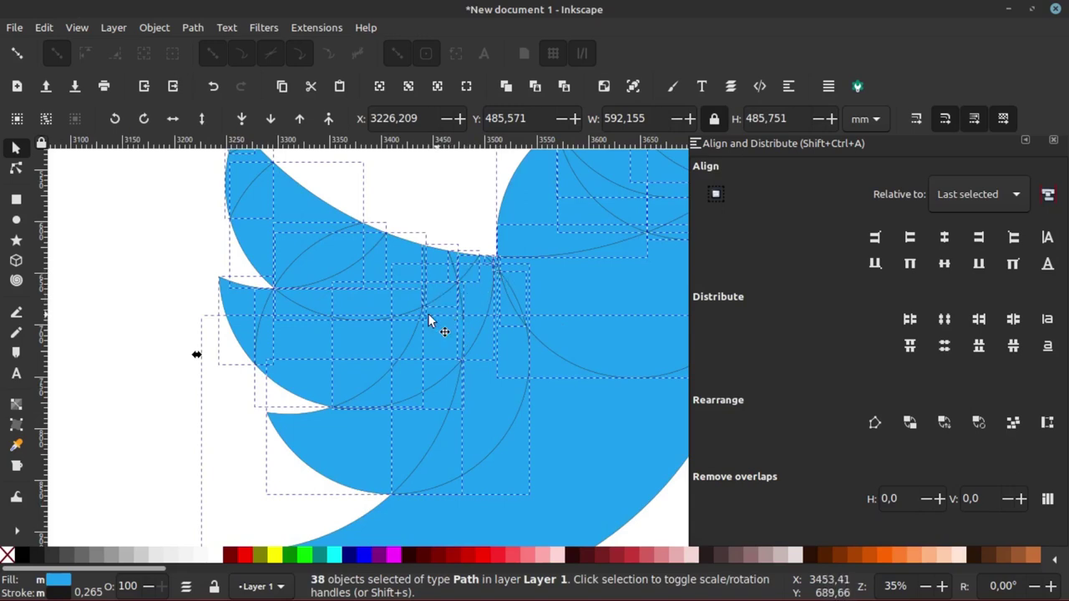
left_click(9, 558, "shift")
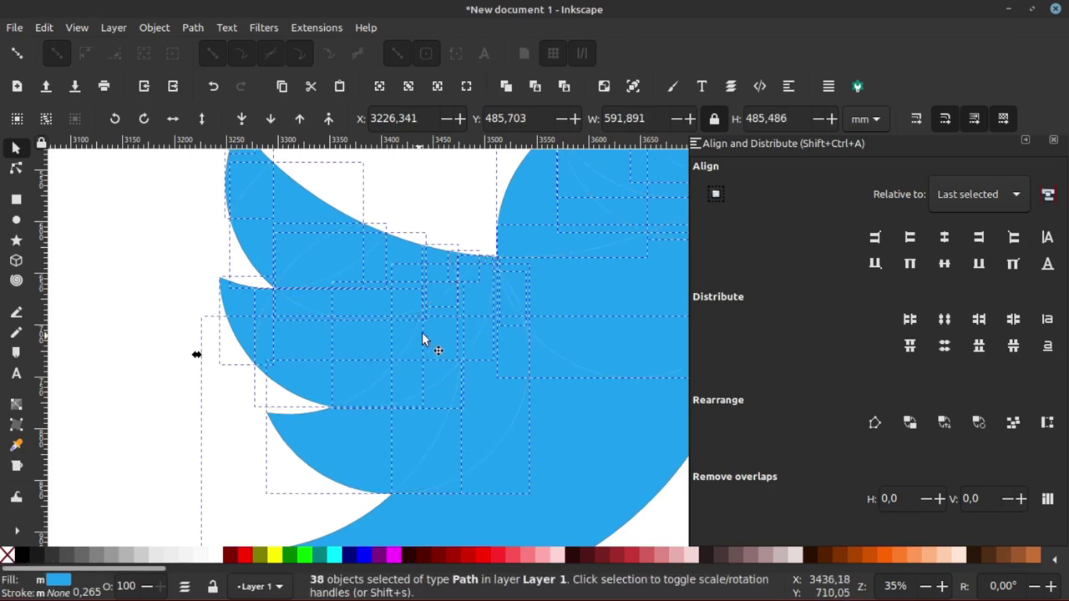
left_click(193, 28)
left_click(210, 103)
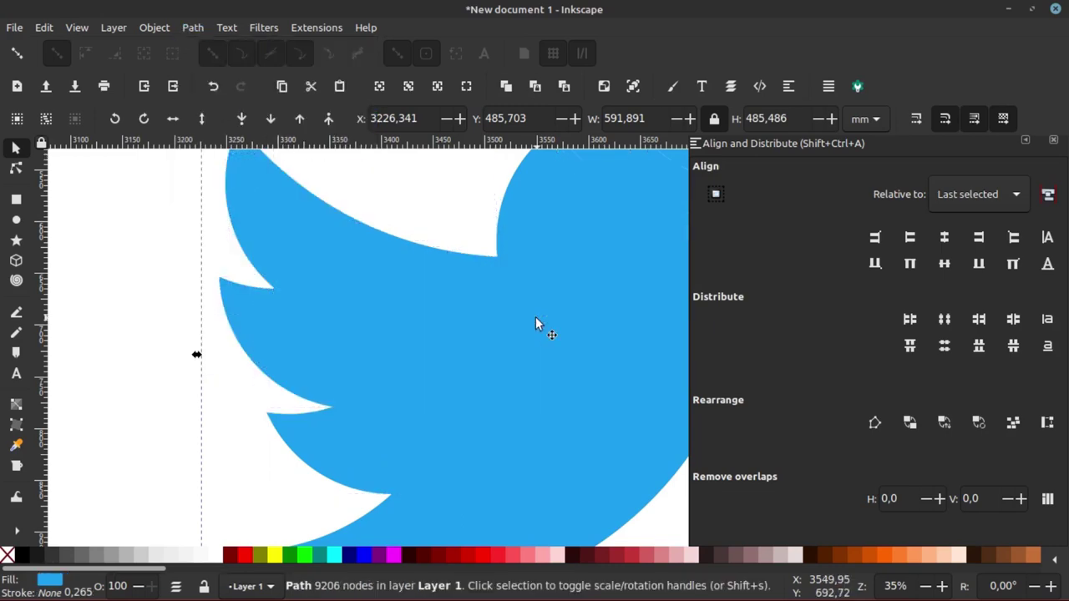
scroll(405, 330, "down", 1)
scroll(418, 330, "down", 2)
scroll(424, 325, "down", 2)
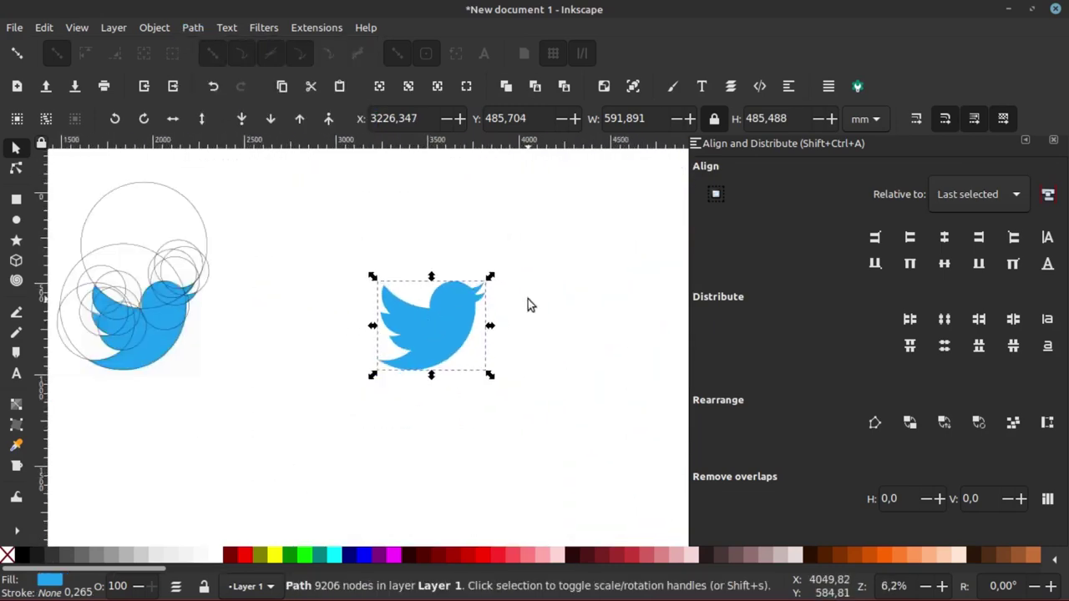
left_click(284, 334)
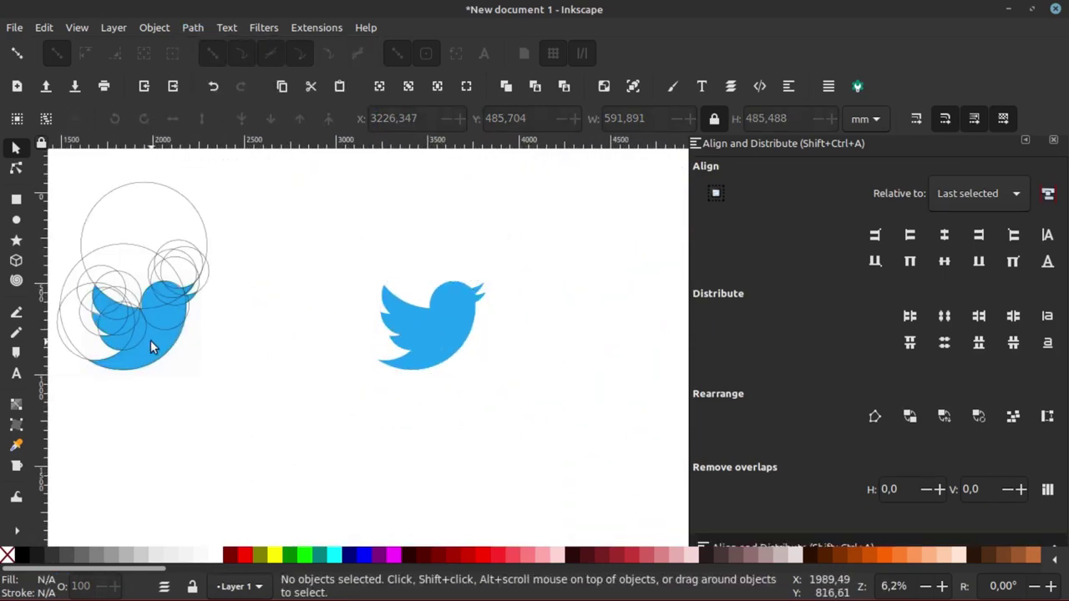
left_click(422, 338)
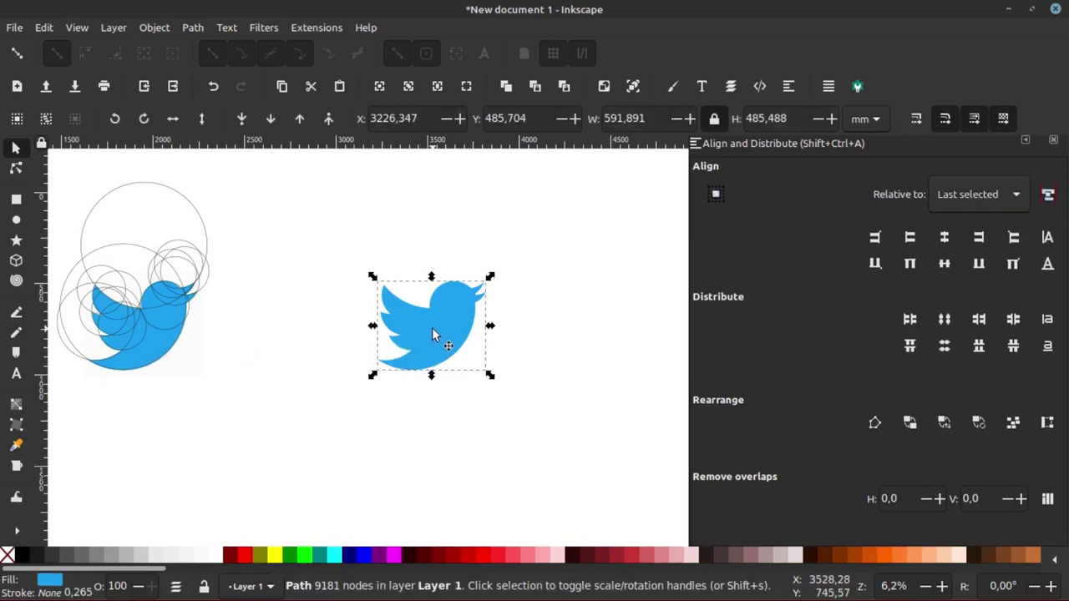
Step: Unlock the objects beneath the construction circles
left_click(165, 353)
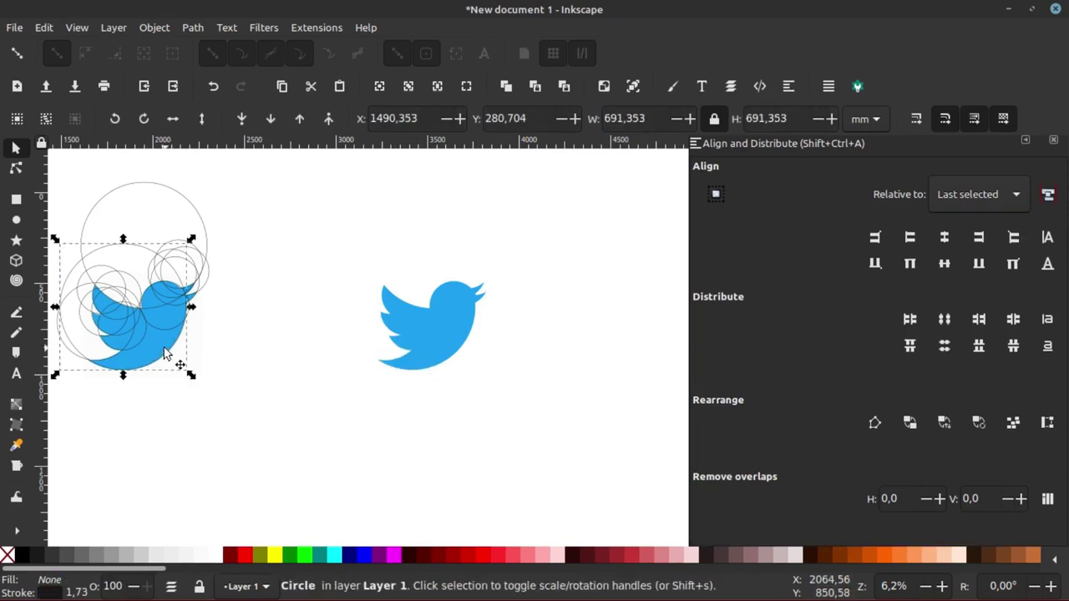
right_click(158, 348)
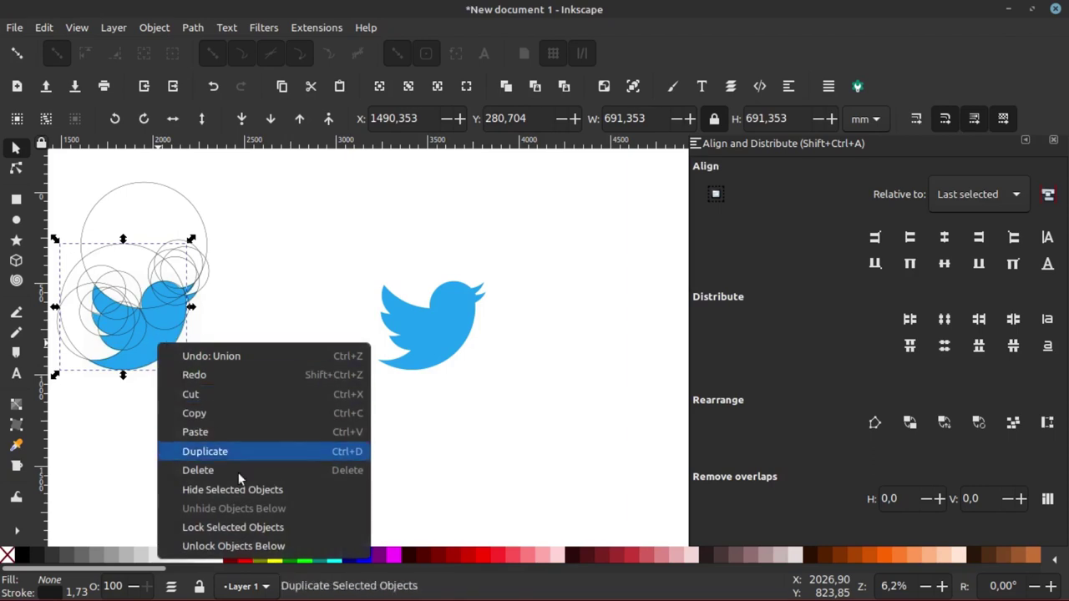
left_click(236, 548)
left_click(161, 360)
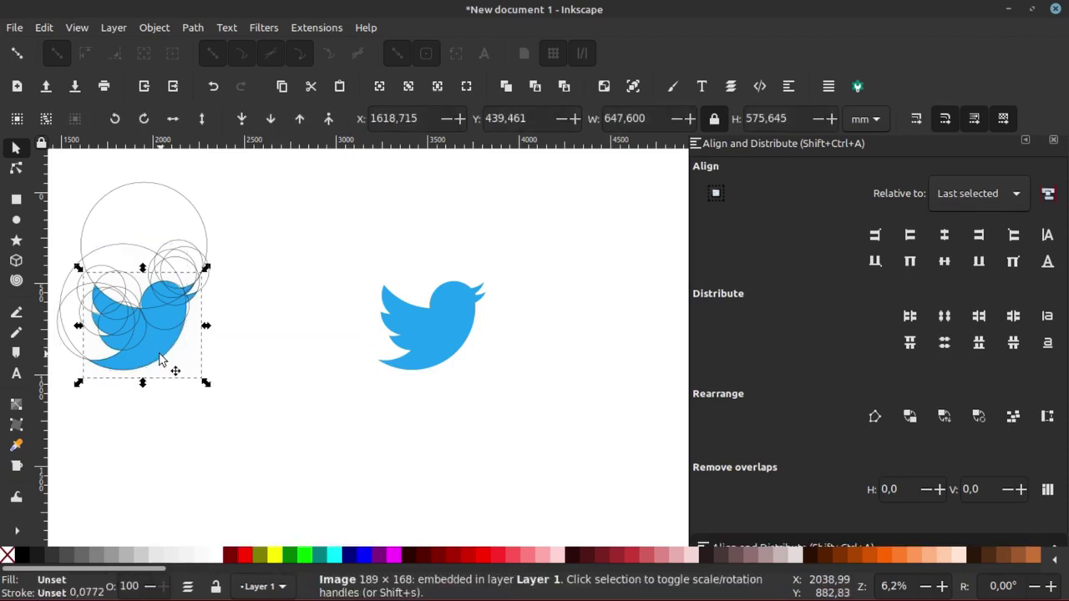
left_click_drag(164, 353, 167, 353)
key("ctrl+z")
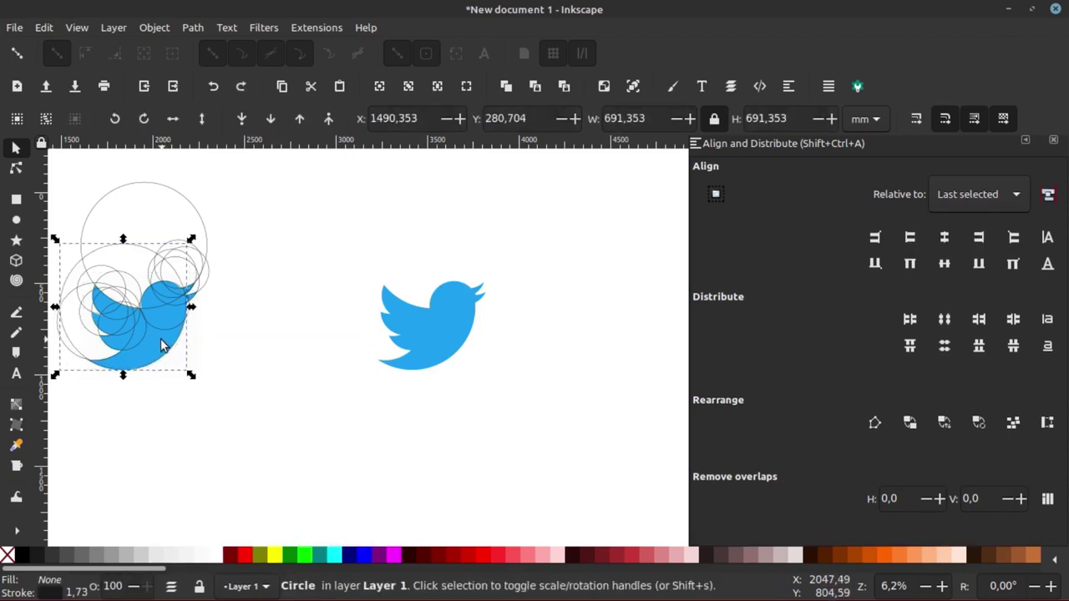
key("Escape")
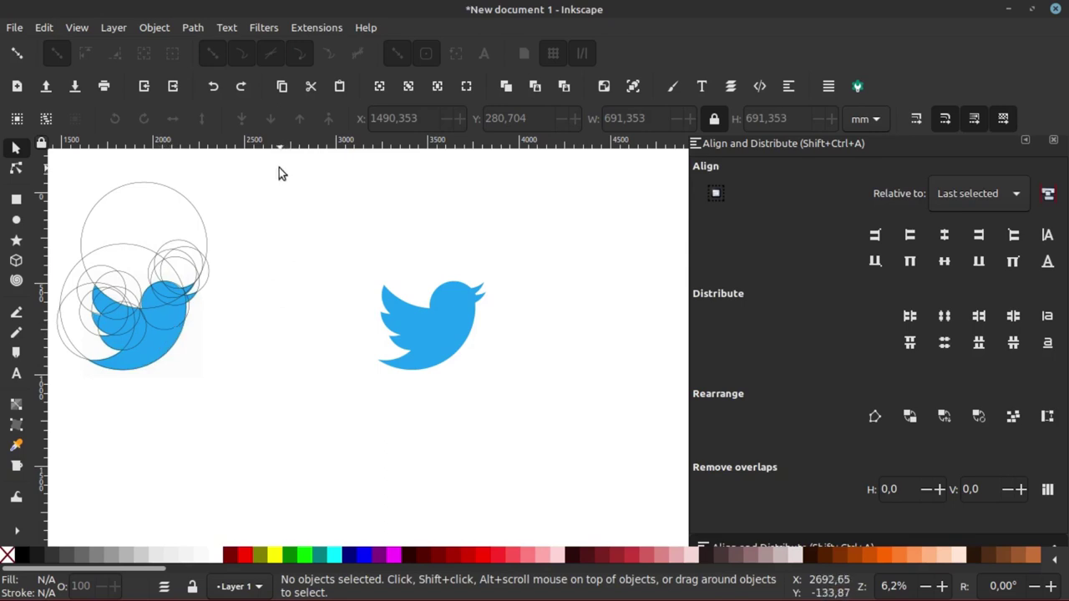
left_click_drag(279, 173, 51, 372)
right_click(209, 316)
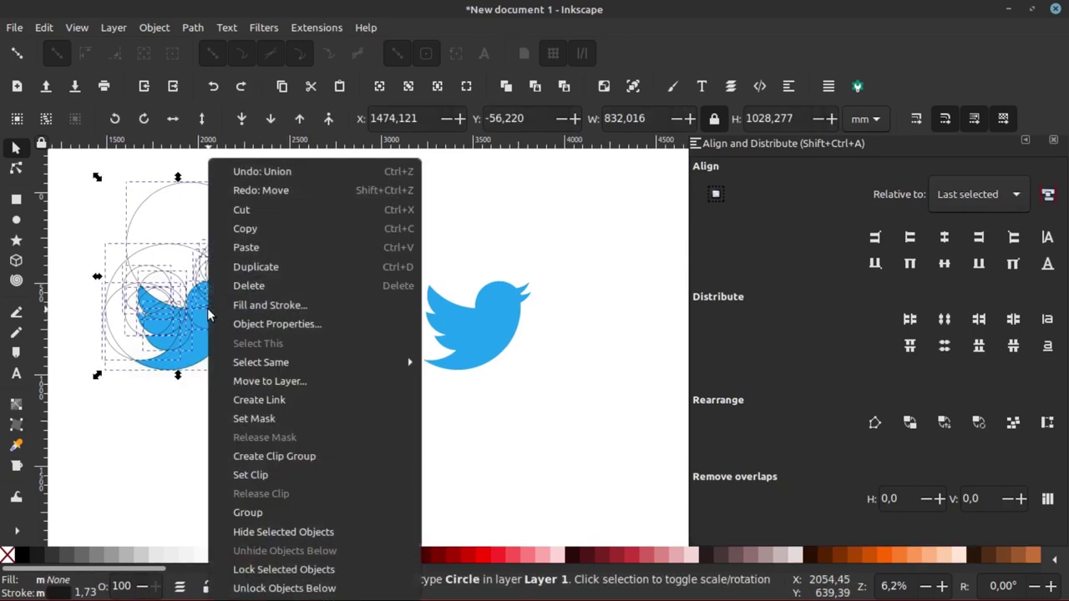
left_click(284, 588)
left_click(212, 505)
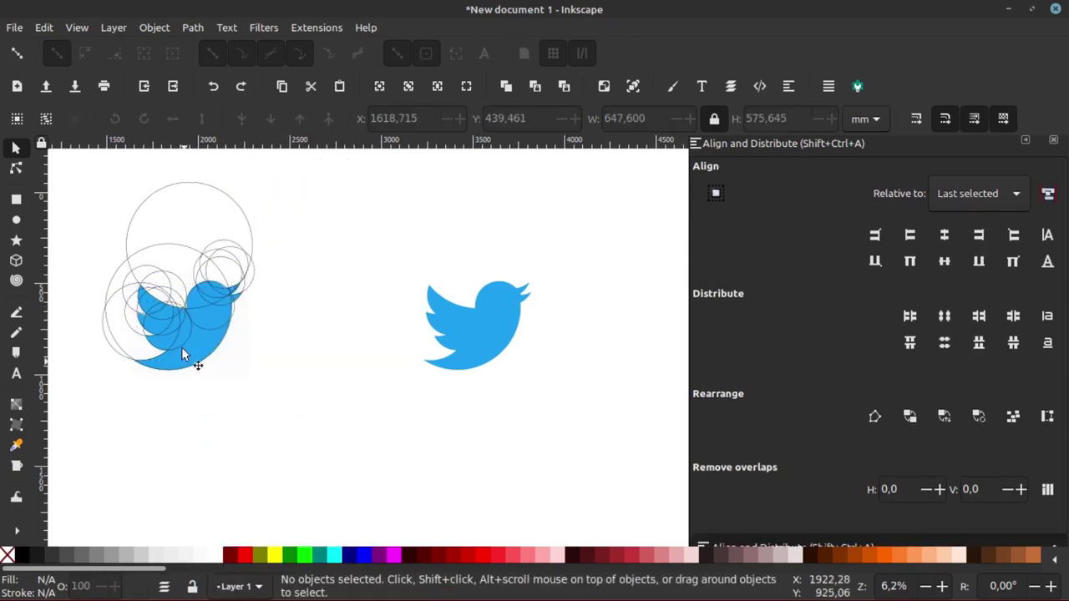
Step: Move the reference bird image beside the traced bird and add a horizontal guide
left_click(199, 346)
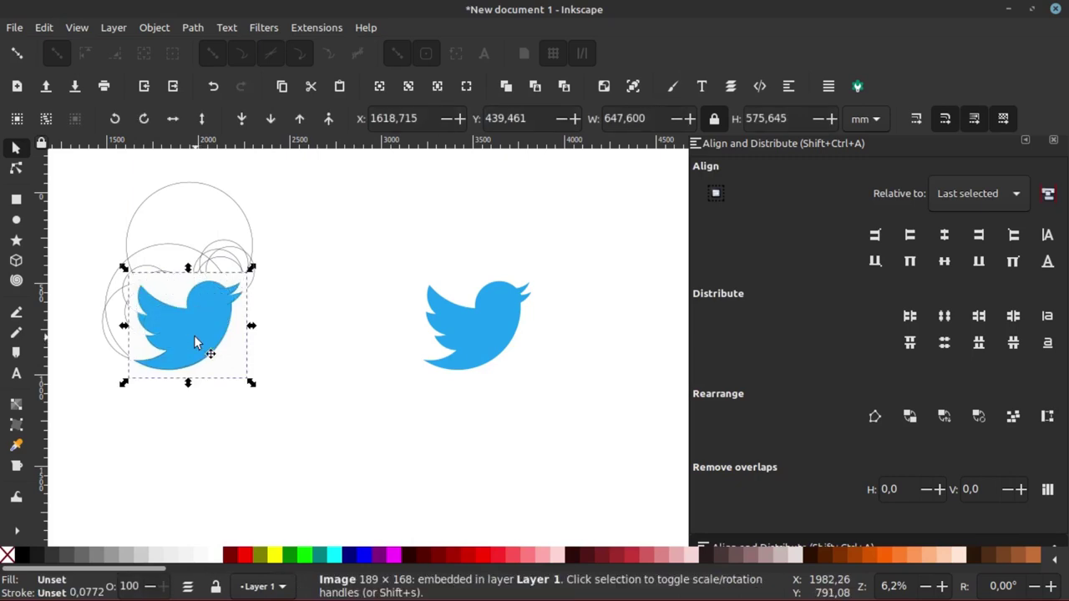
left_click_drag(199, 345, 634, 343)
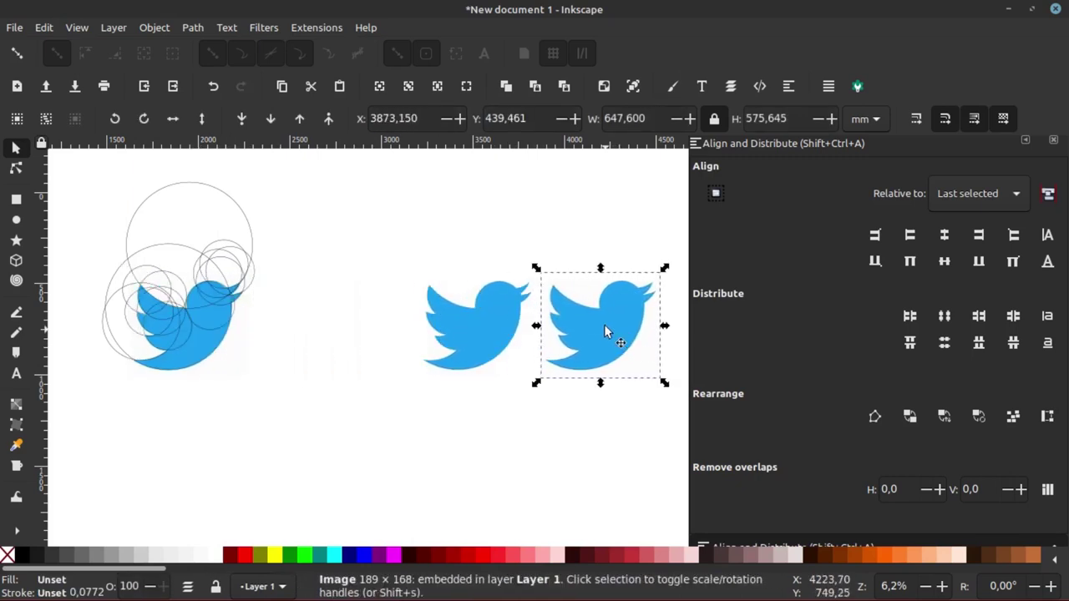
scroll(649, 311, "up", 1)
mouse_move(565, 147)
left_mouse_down()
mouse_move(552, 344)
mouse_move(592, 222)
left_mouse_up()
Step: Fill the traced bird with a linear magenta-to-blue gradient
left_click(585, 221)
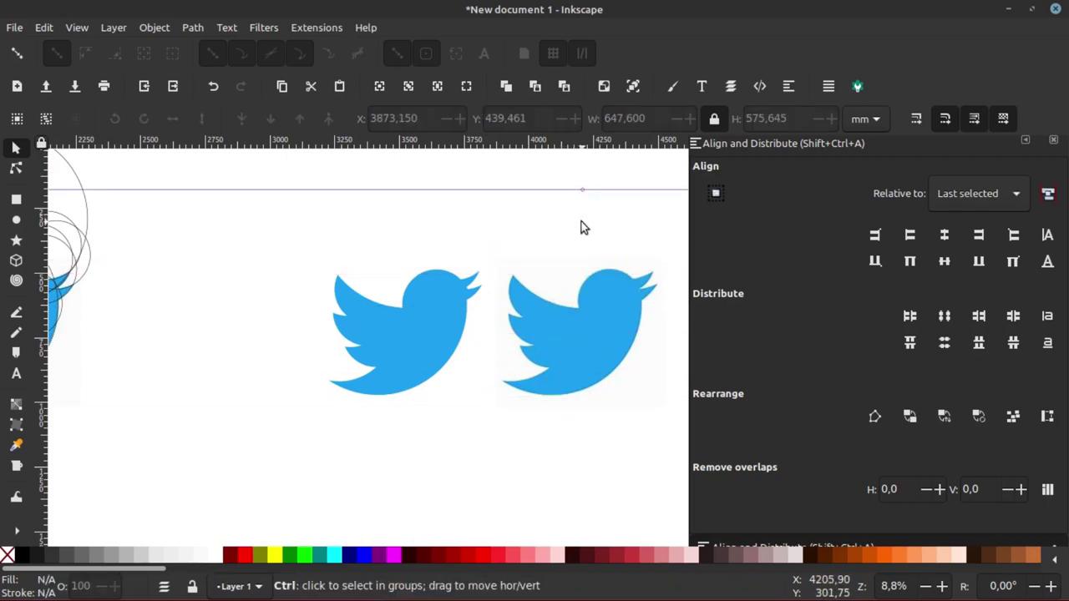
scroll(585, 227, "down", 3)
scroll(564, 243, "up", 3)
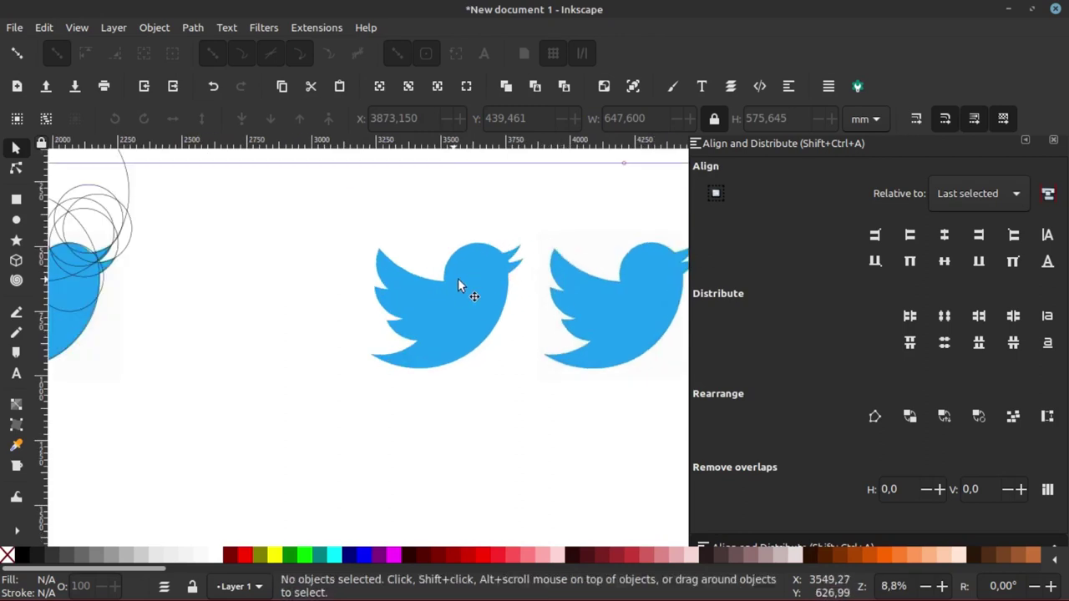
scroll(502, 291, "down", 2)
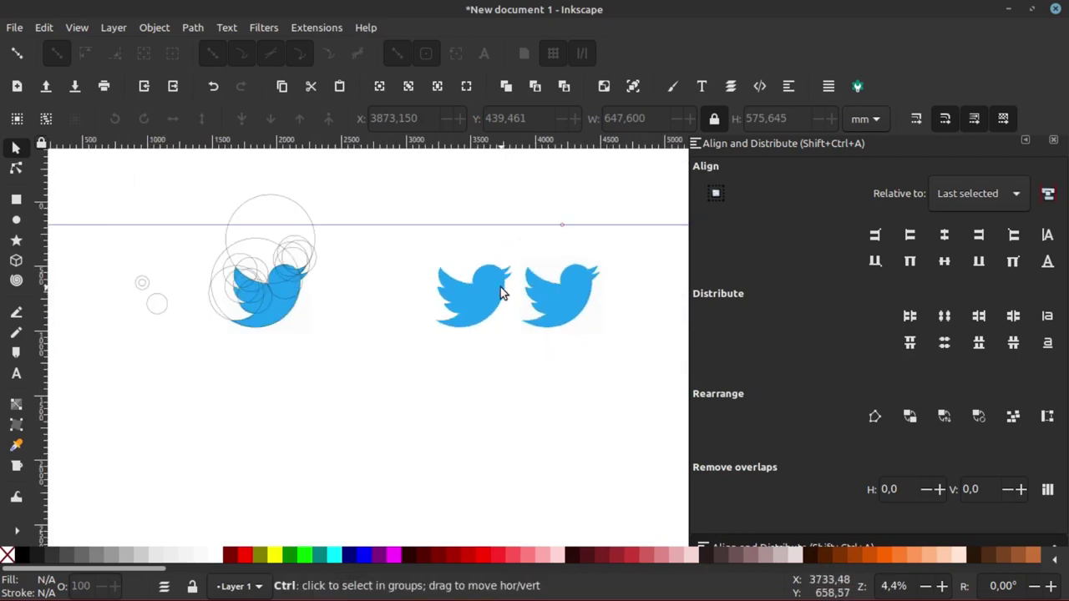
scroll(535, 297, "up", 2)
left_click(462, 296)
key("g")
left_click_drag(478, 252, 430, 331)
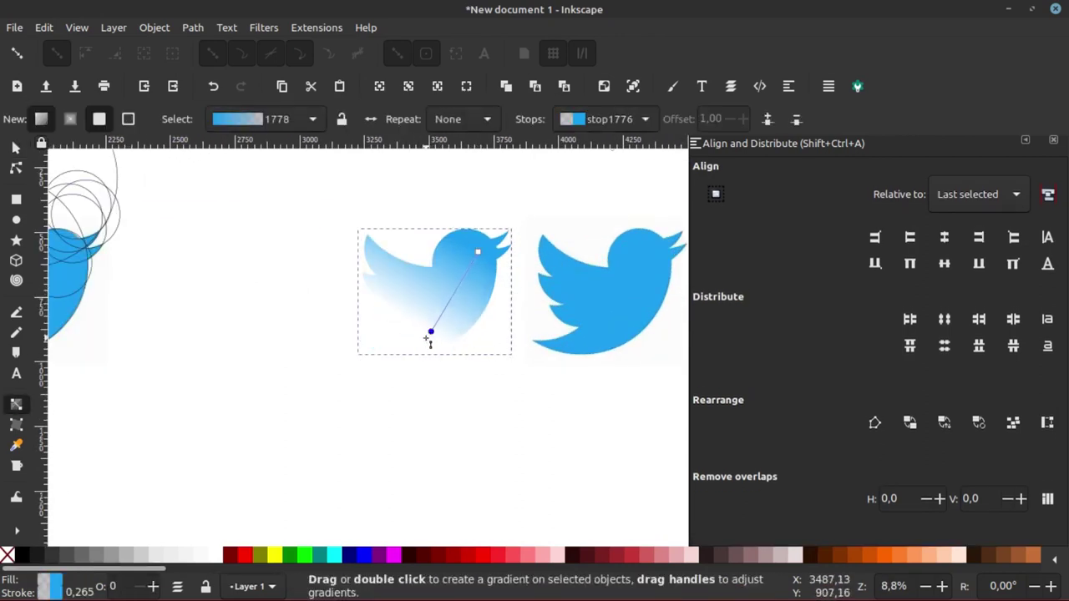
left_click(392, 555)
scroll(460, 338, "up", 1)
key("Escape")
key("s")
Step: Move the blue bird image out from under the circles
scroll(438, 359, "down", 2)
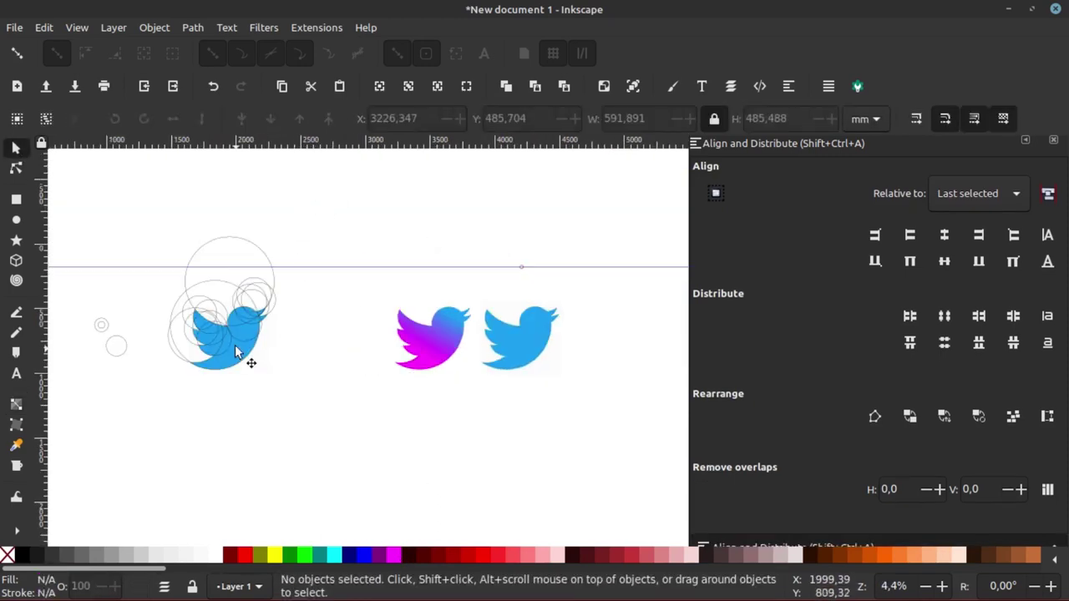
left_click(236, 352)
left_click_drag(255, 363, 121, 442)
key("Escape")
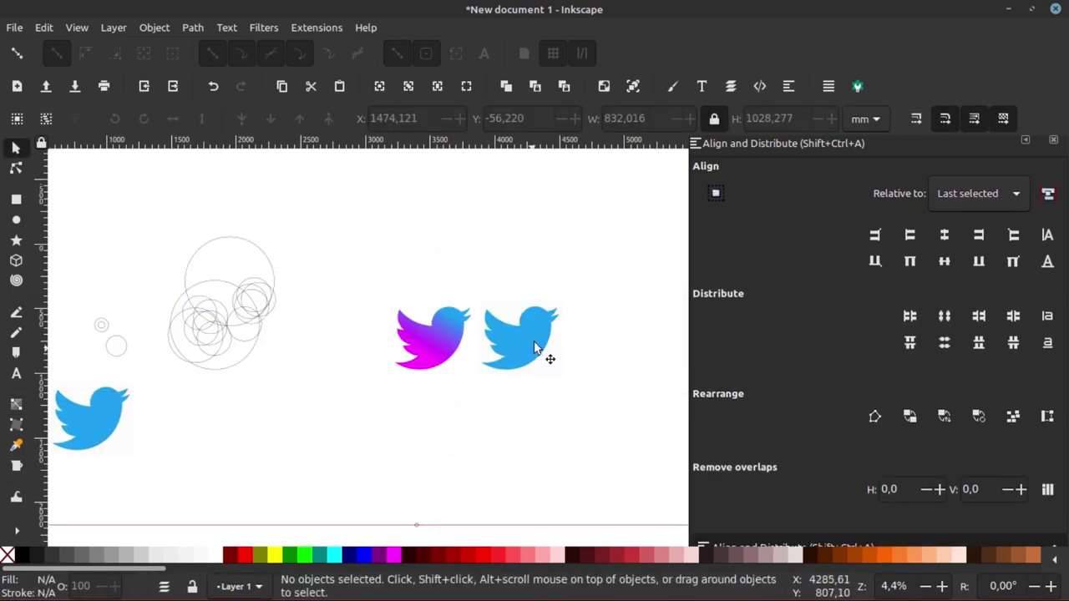
left_click_drag(535, 346, 668, 347)
Step: Draw a large near-black rectangle over the birds and send it to the very bottom
scroll(669, 347, "down", 2)
key("r")
left_click_drag(287, 227, 506, 403)
key("s")
left_click(22, 555)
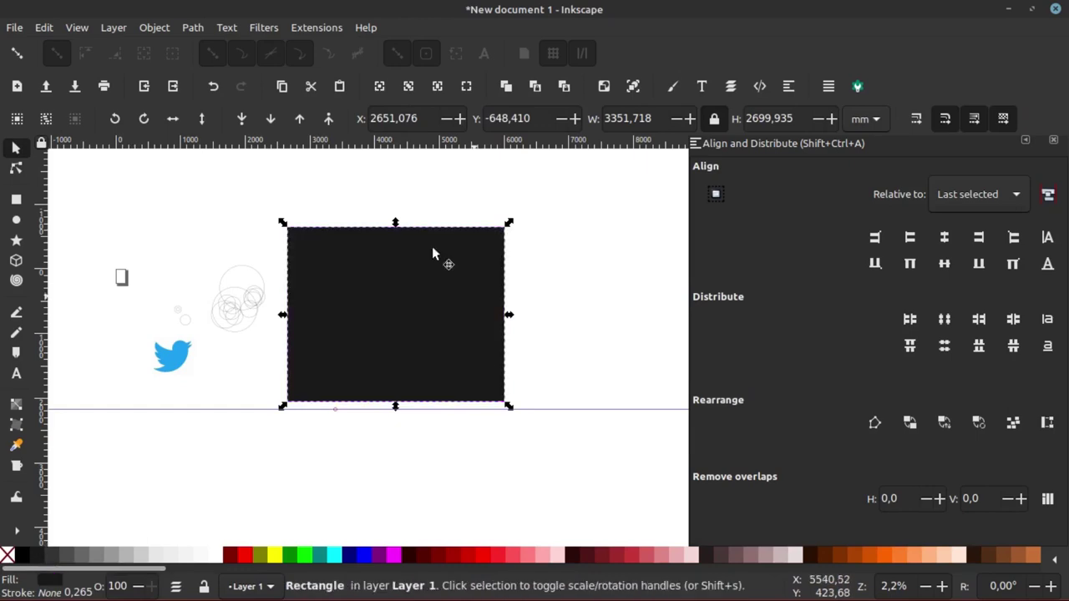
key("End")
scroll(351, 305, "up", 2)
key("Escape")
Step: Move the construction circles onto the gradient bird and give them an aqua outline
left_click_drag(202, 177, 62, 376)
left_click_drag(142, 319, 350, 319)
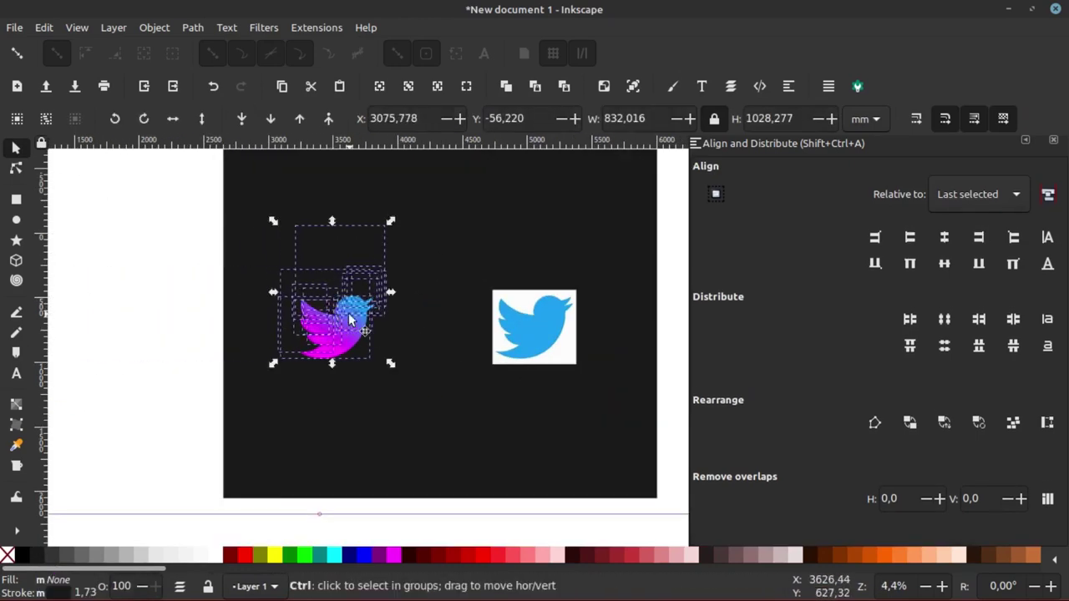
scroll(351, 320, "up", 3)
left_click(276, 556, "shift")
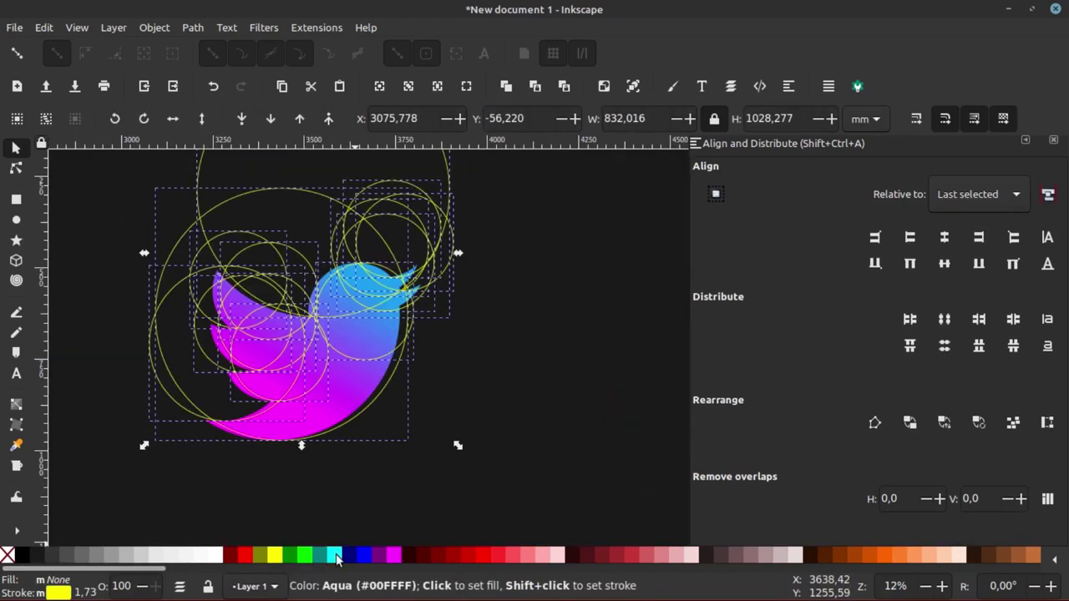
Step: Try out dash patterns on the circles' stroke in Fill and Stroke
key("shift+ctrl+f")
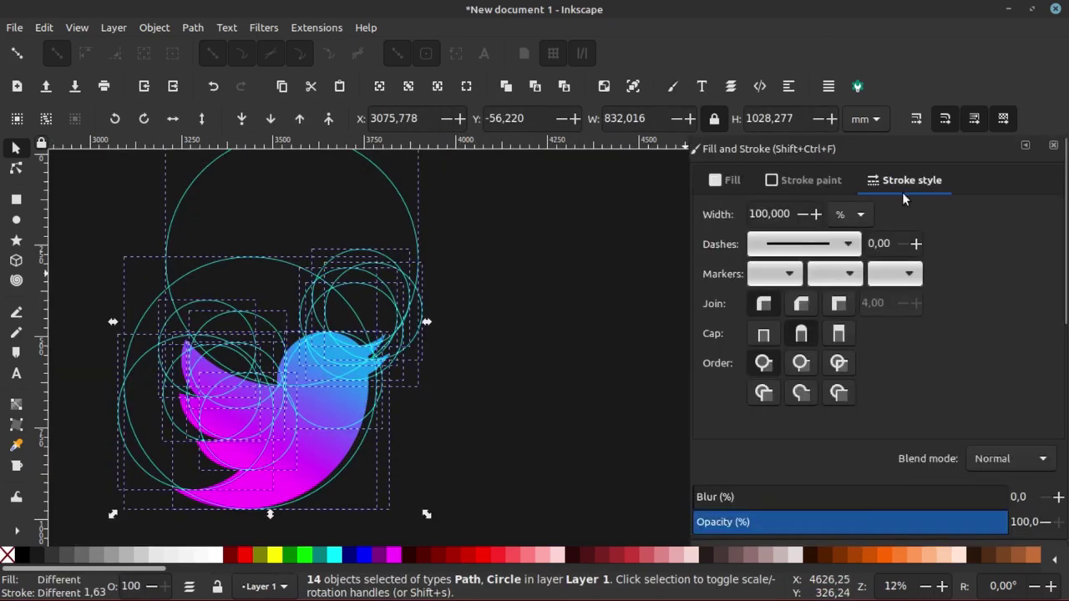
left_click(803, 244)
left_click(810, 464)
left_click(803, 245)
left_click(803, 507)
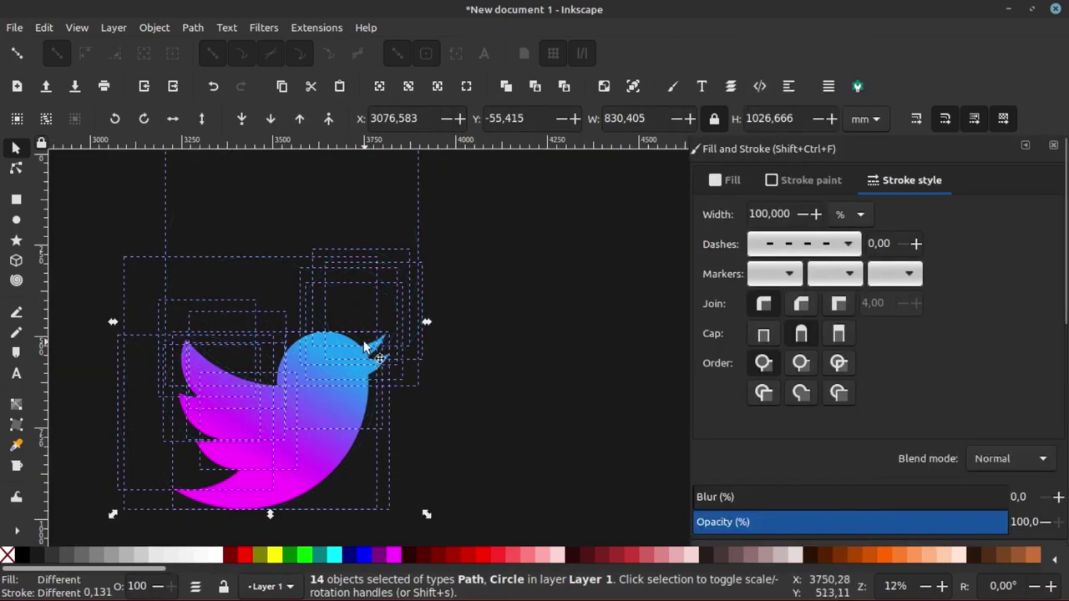
left_click(850, 248)
left_click(806, 392)
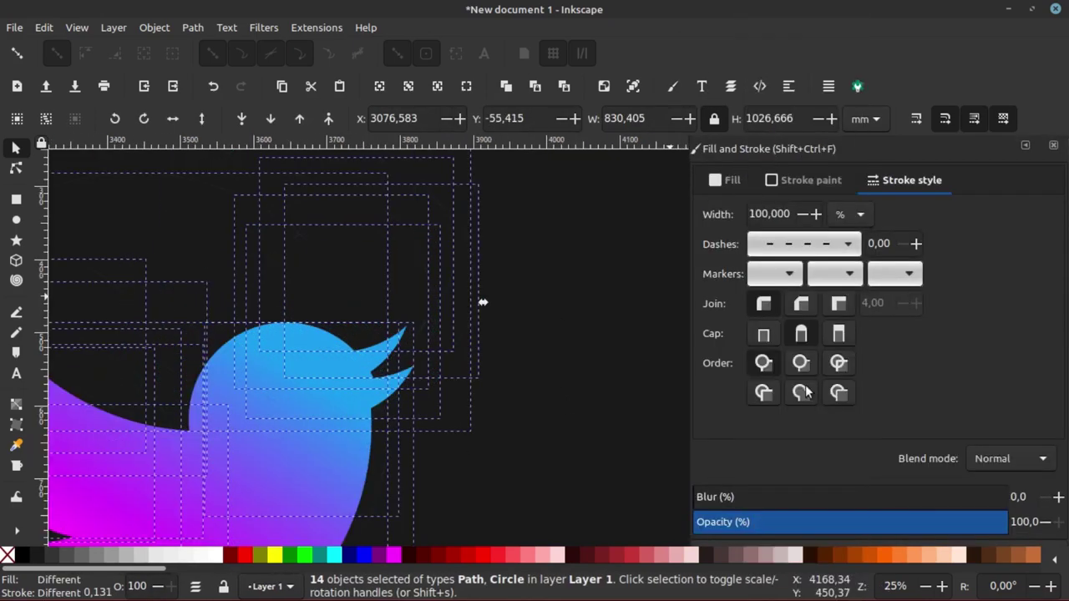
Step: Set the circles' stroke width to 5 px and settle on a sparser dash pattern
left_click(838, 194)
triple_click(768, 214)
type("5")
key("Return")
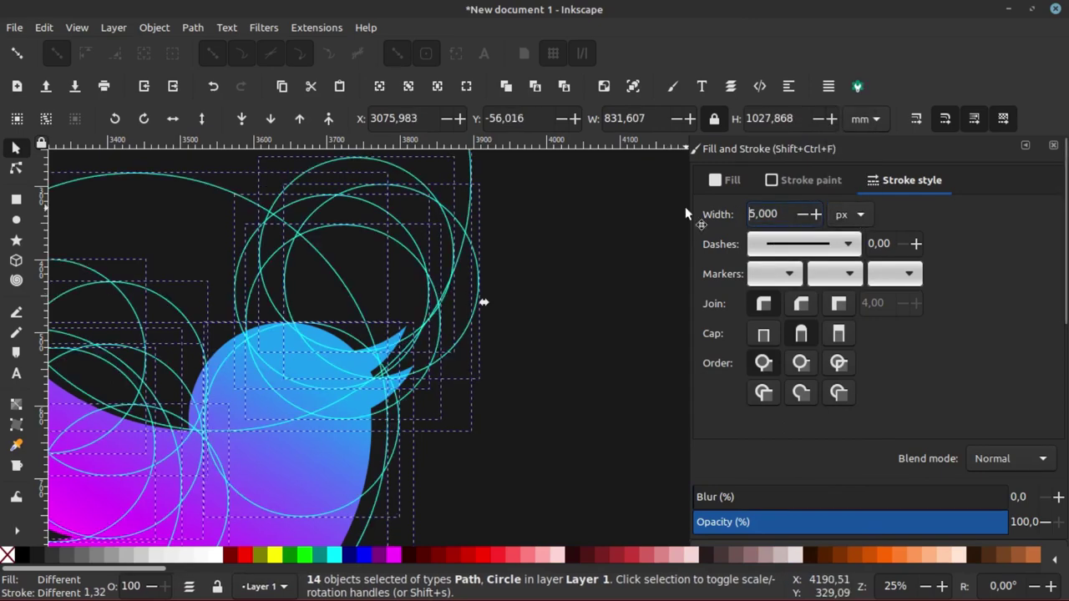
left_click(848, 244)
left_click(822, 345)
left_click(804, 244)
left_click(823, 513)
Step: Clear the selection and rubber-band select the construction circles again
scroll(147, 301, "down", 3)
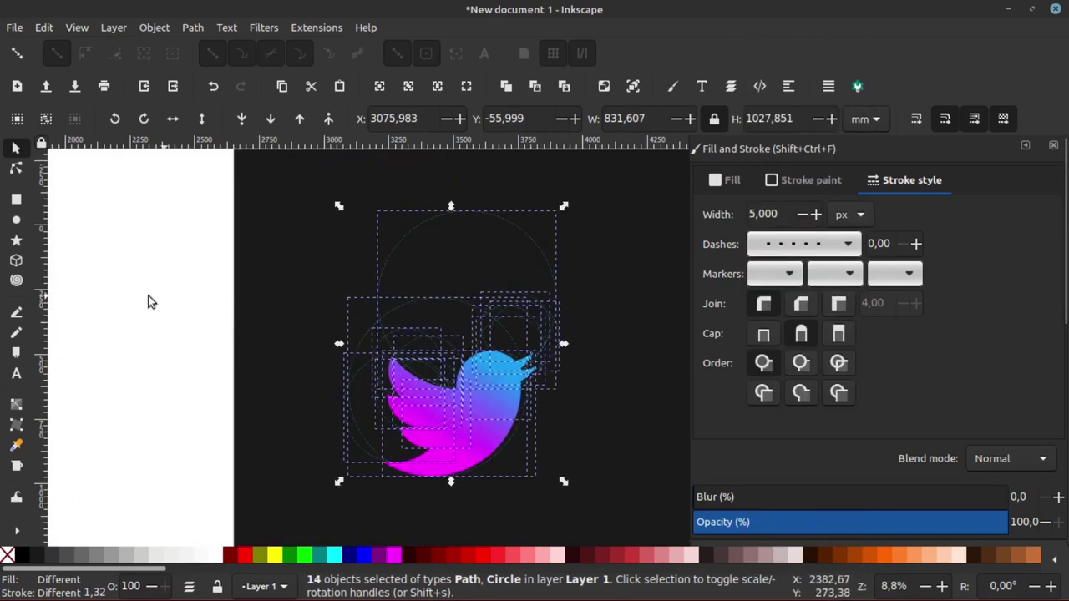
scroll(207, 190, "up", 1)
left_click(206, 191)
scroll(207, 189, "down", 2)
left_click_drag(141, 167, 513, 418)
scroll(408, 359, "up", 4)
Step: Select the dashed circles and shift them slightly left to line up over the gradient bird
left_click(408, 359)
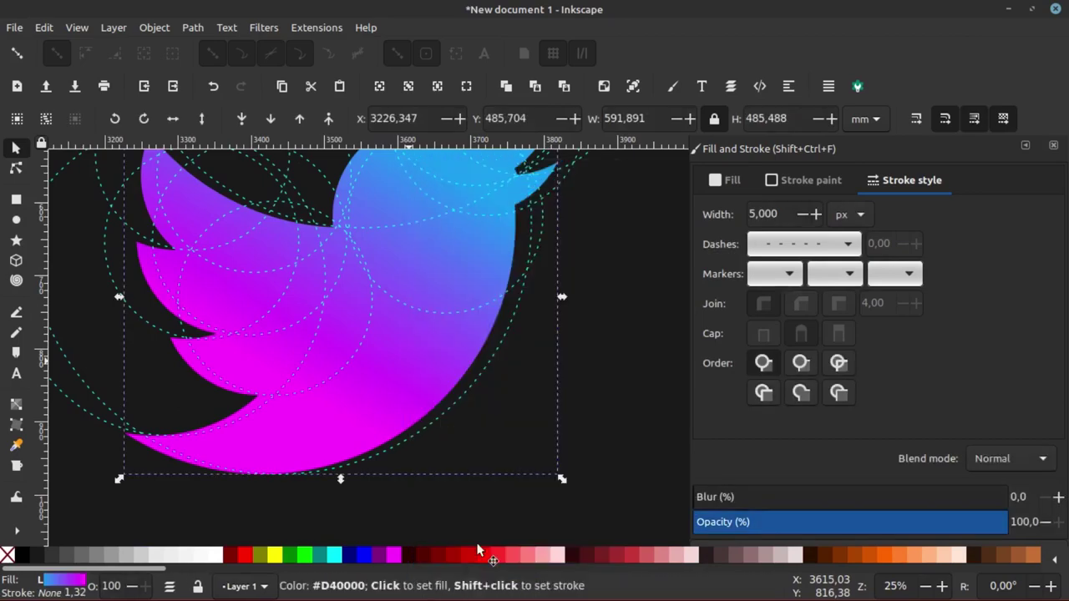
scroll(501, 335, "down", 3)
left_click_drag(153, 164, 602, 251)
scroll(437, 234, "up", 6)
left_click_drag(435, 234, 401, 234)
scroll(439, 356, "down", 4)
scroll(375, 409, "up", 5)
scroll(334, 351, "down", 7)
left_click(310, 311)
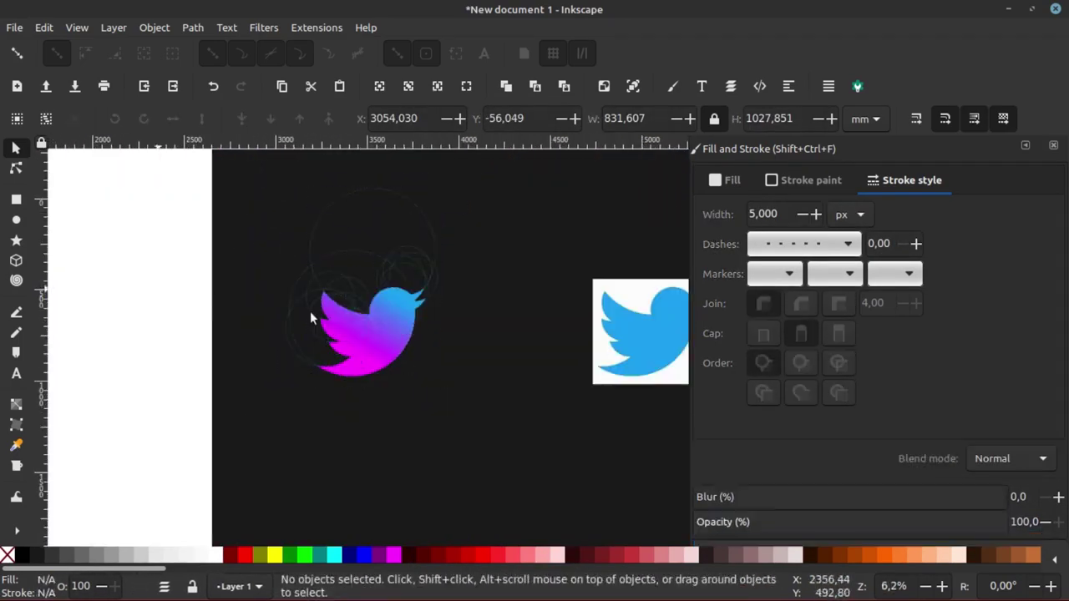
scroll(375, 299, "up", 2)
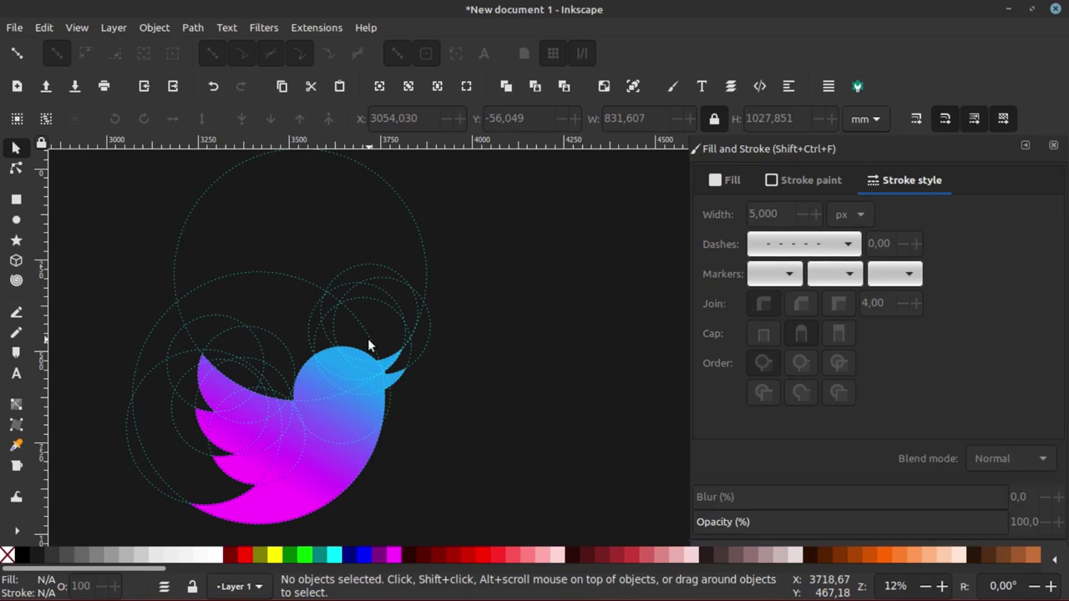
scroll(372, 346, "down", 3)
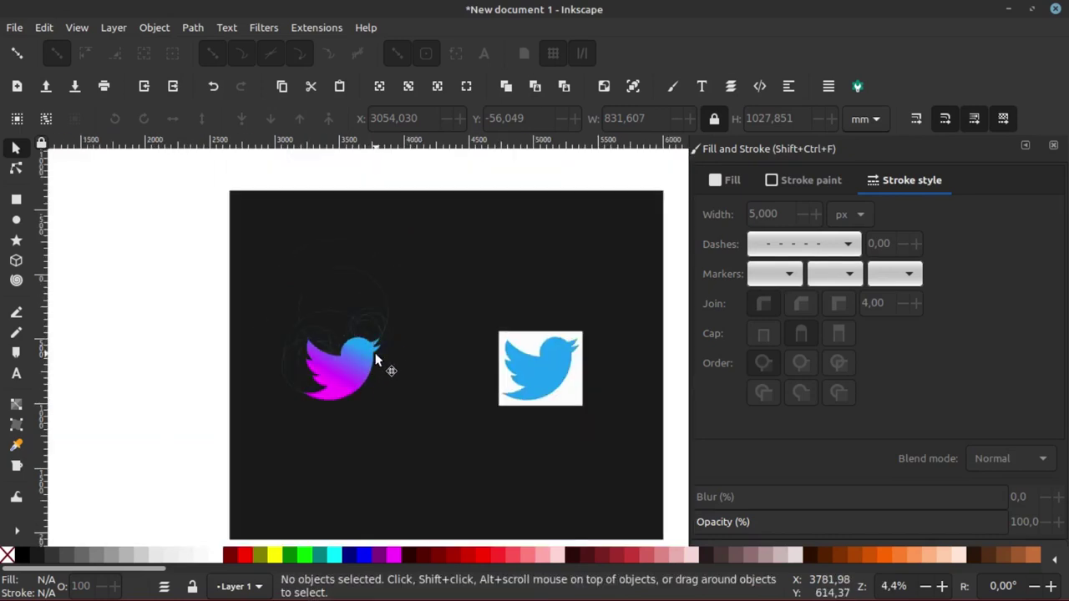